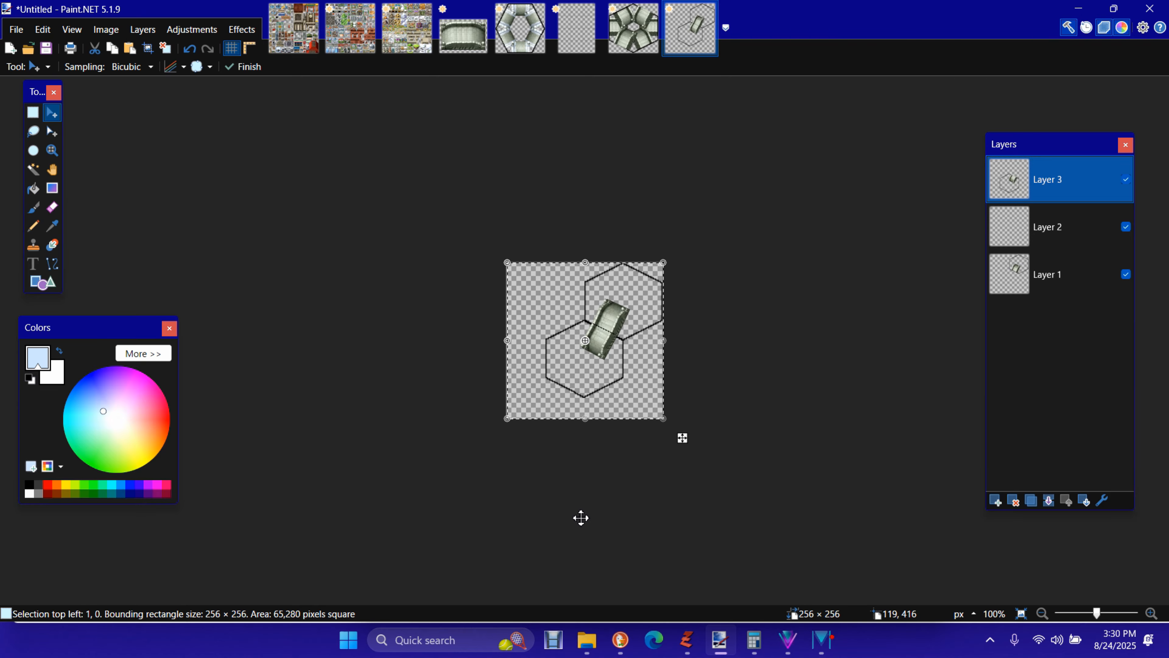
- Switch to the 384 × 512 image and clear the grid lines from Layer 1
scroll(581, 518, "up", 2)
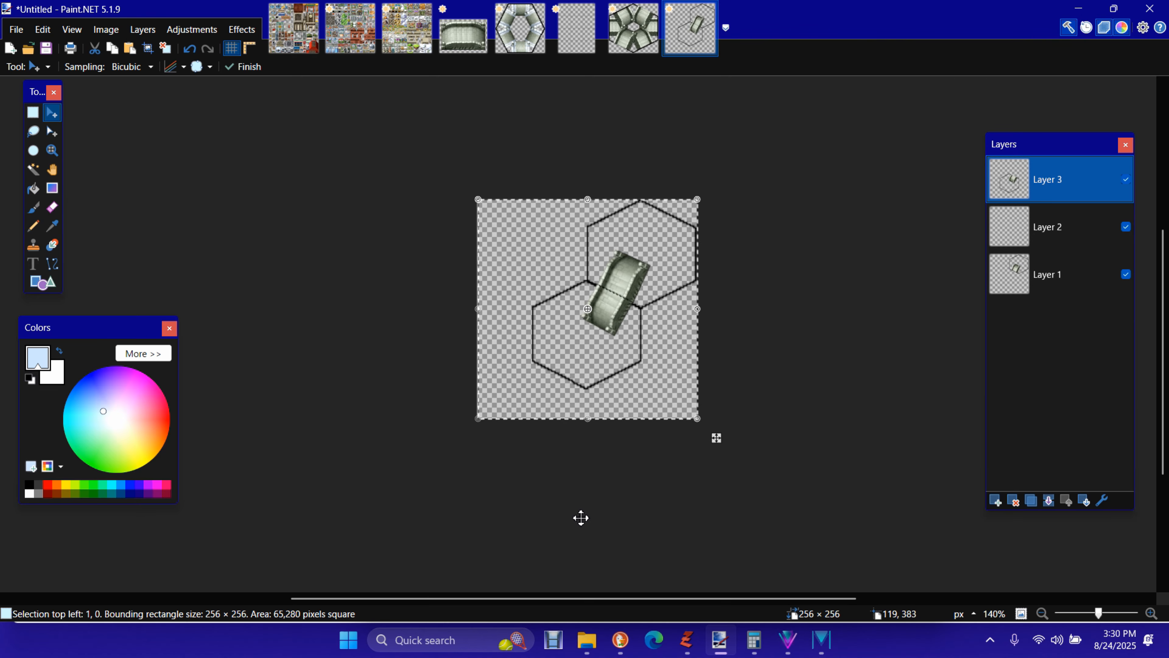
scroll(581, 517, "up", 2)
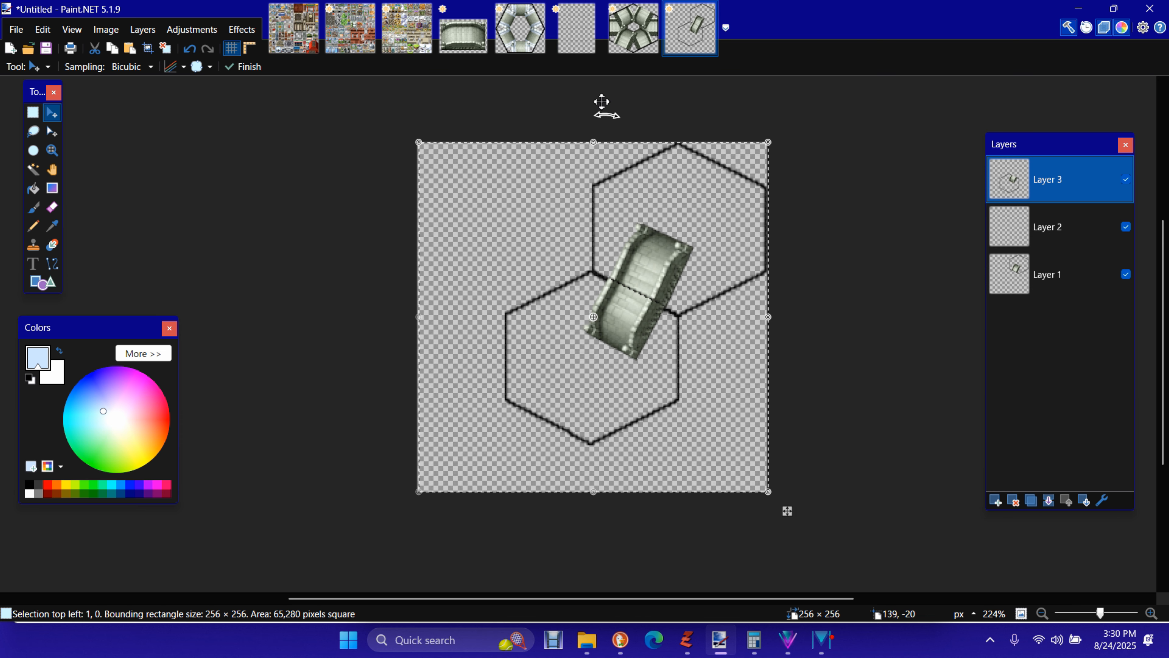
left_click(573, 48)
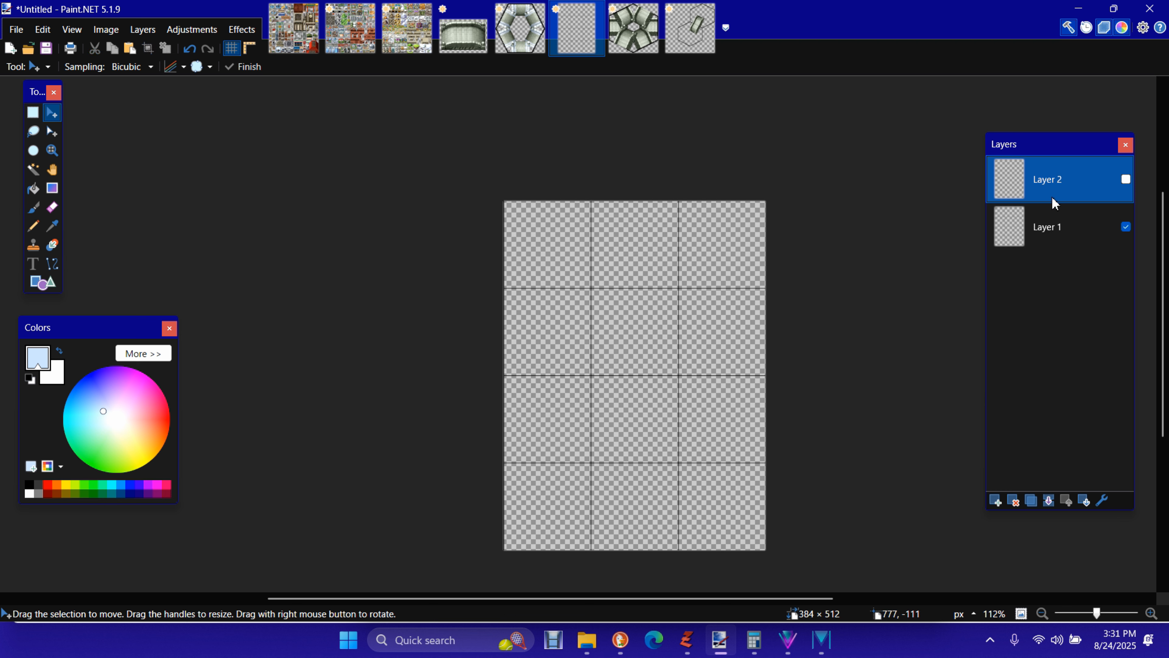
key("ctrl+z")
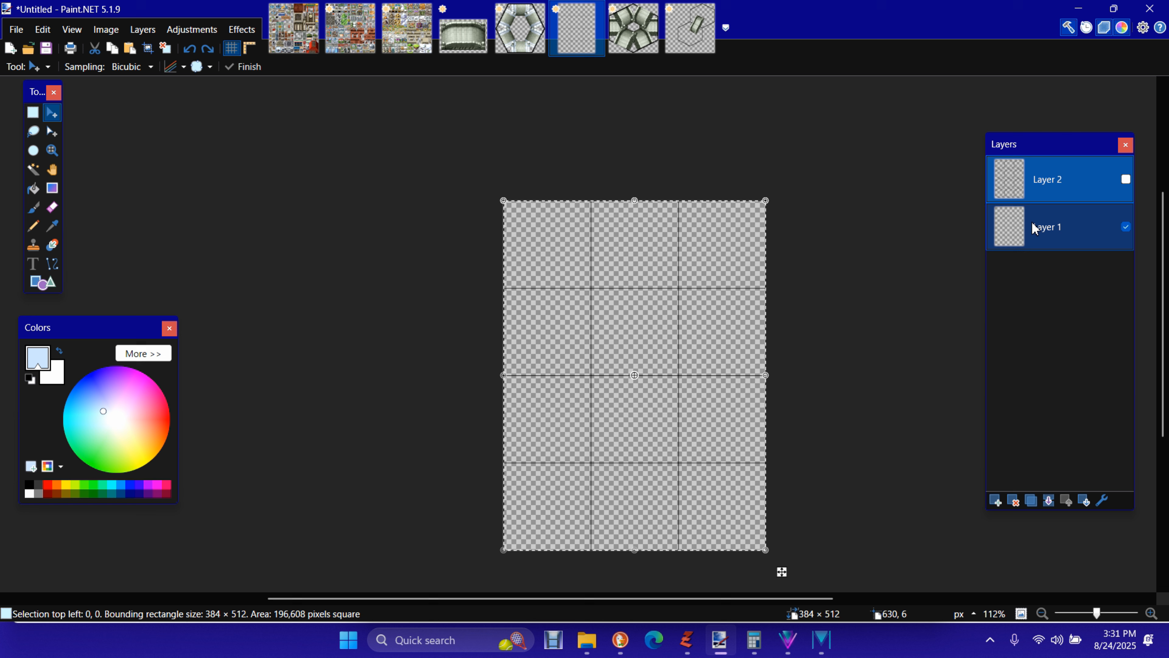
key("ctrl+d")
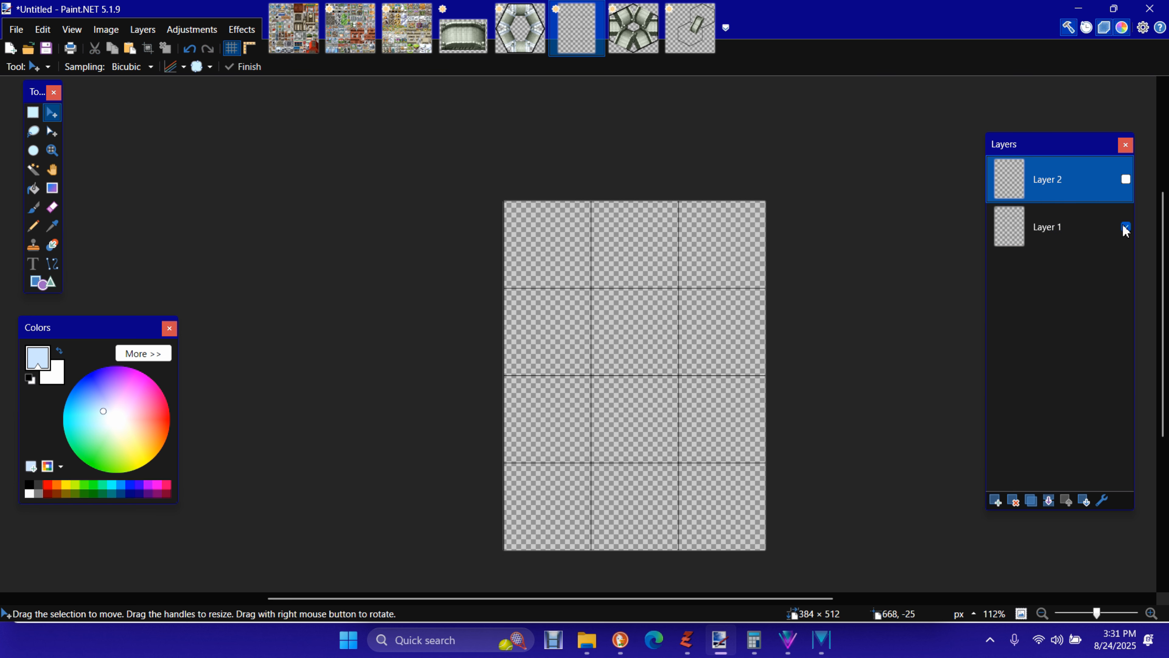
key("ctrl+a")
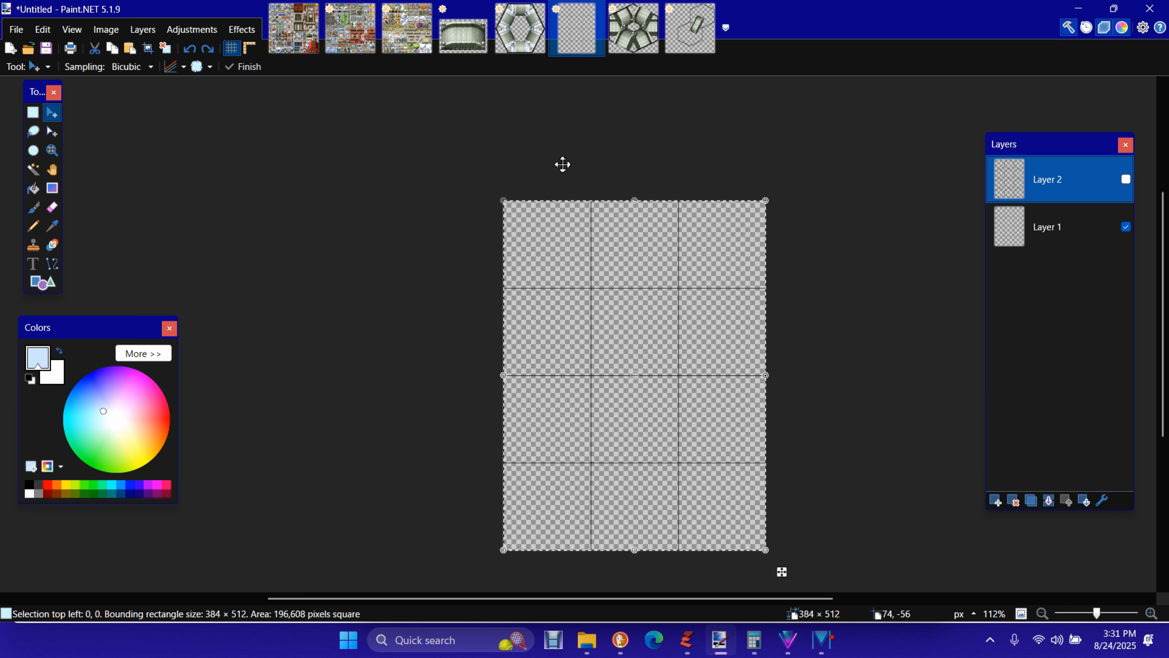
left_click(1082, 236)
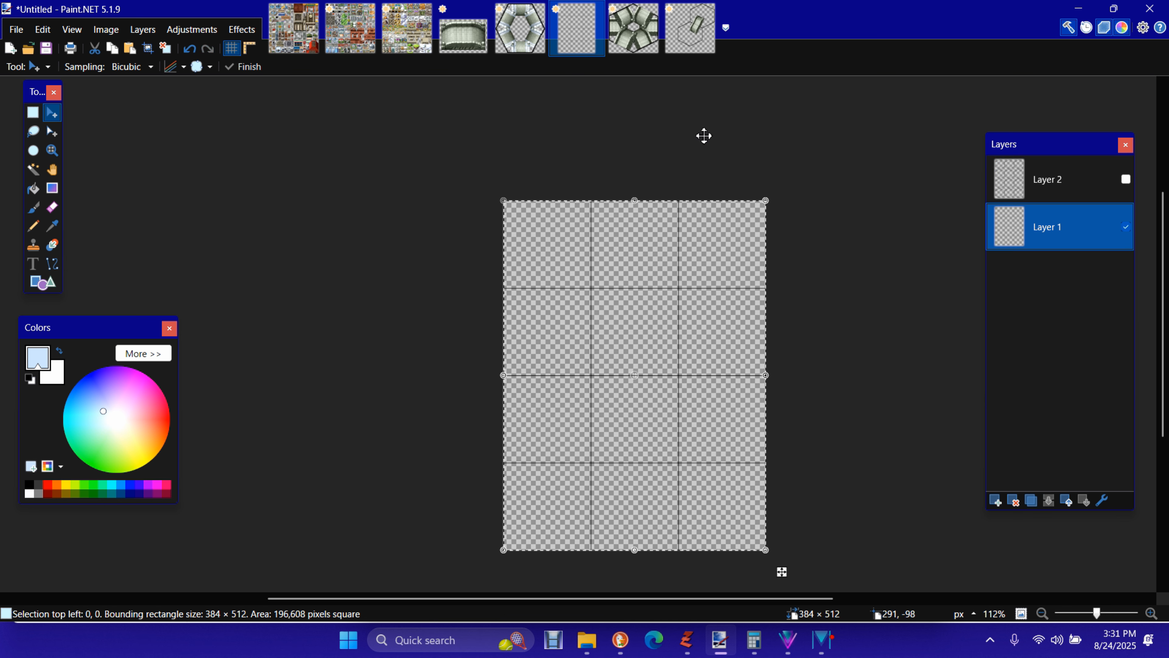
key("ctrl+d")
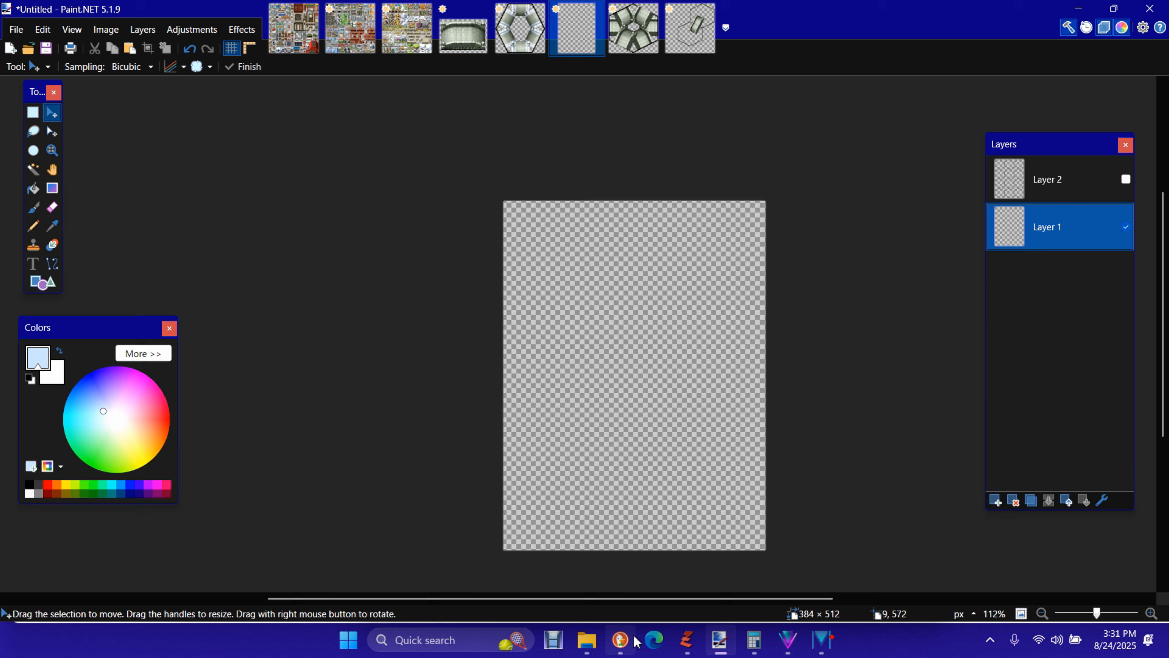
- Switch to the File Explorer window showing the Sample_Project tilesets folder and reposition it over the canvas
mouse_move(632, 644)
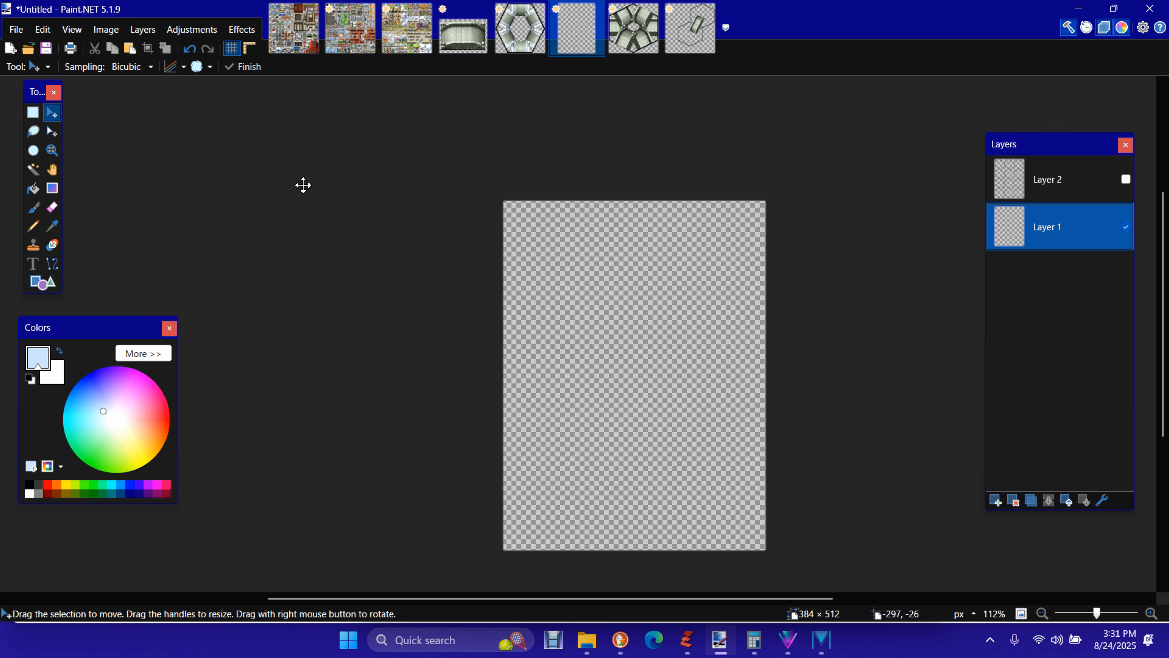
mouse_move(587, 646)
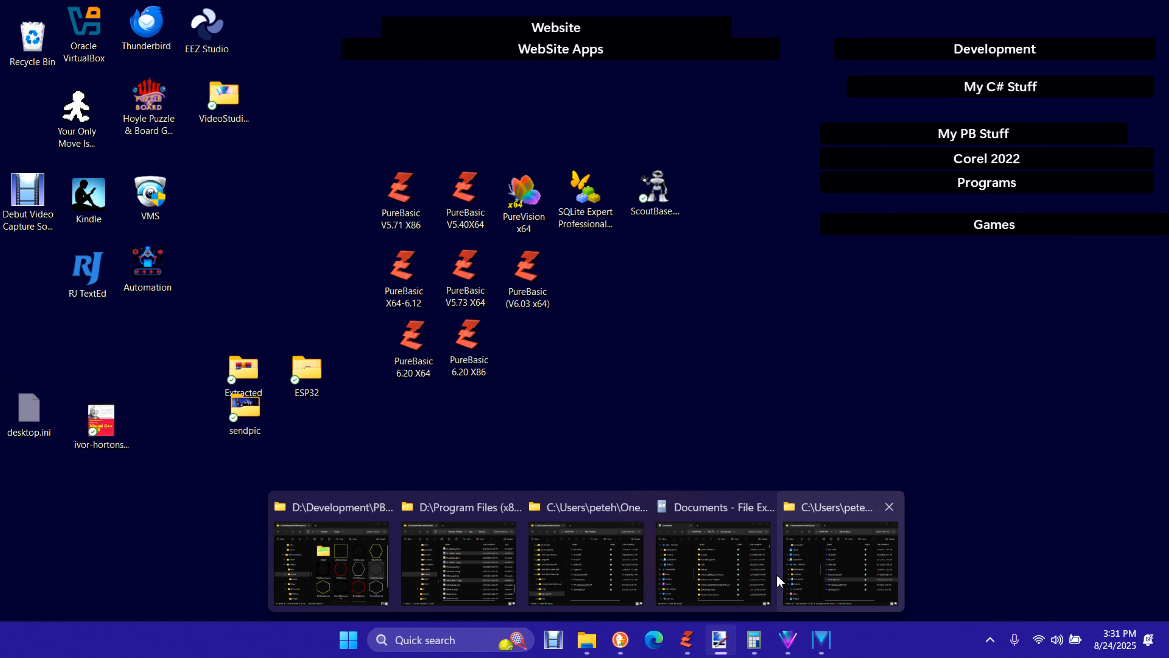
left_click(471, 569)
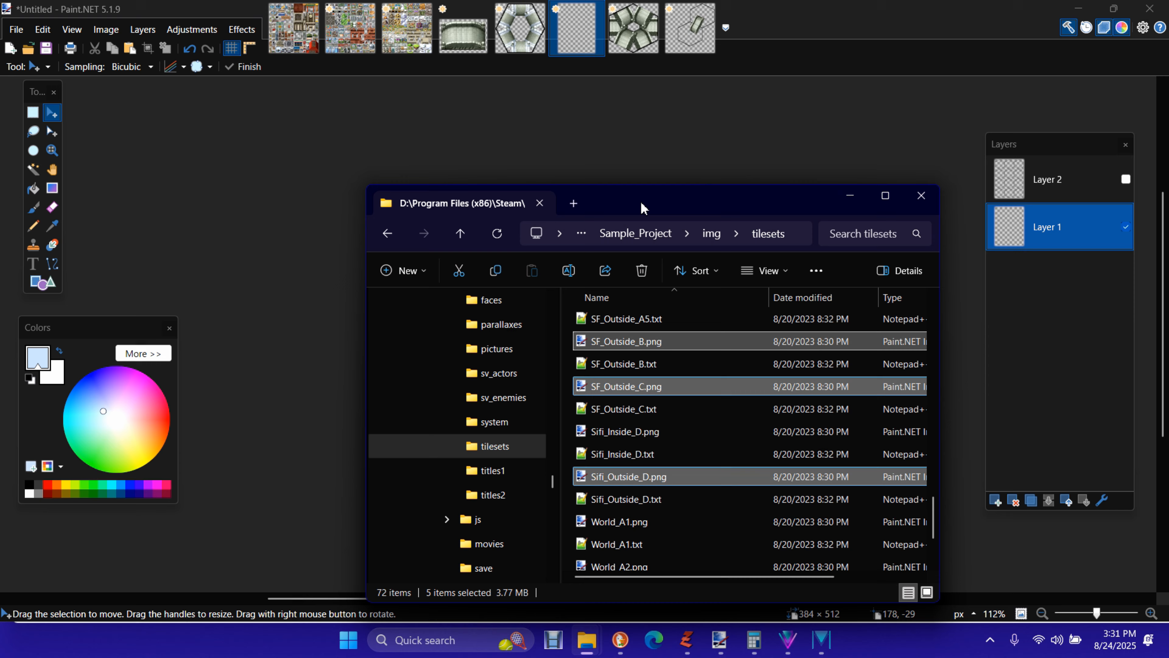
left_click_drag(642, 209, 534, 96)
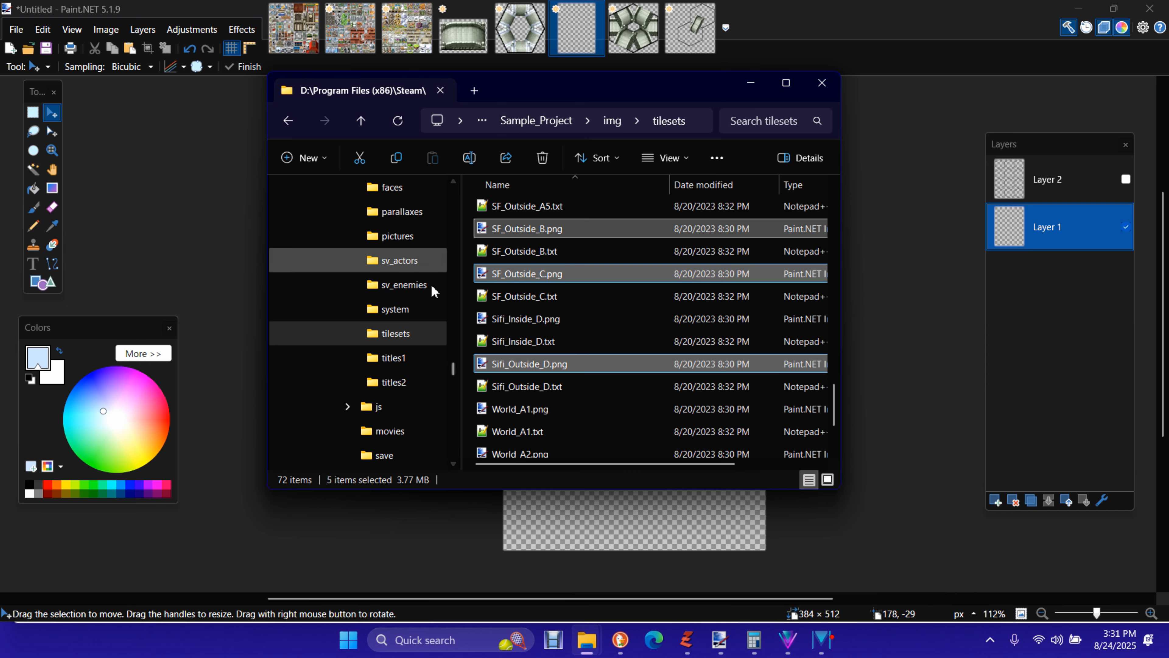
- Go up through the parent folders from tilesets to the Steam folder
scroll(433, 290, "up", 6)
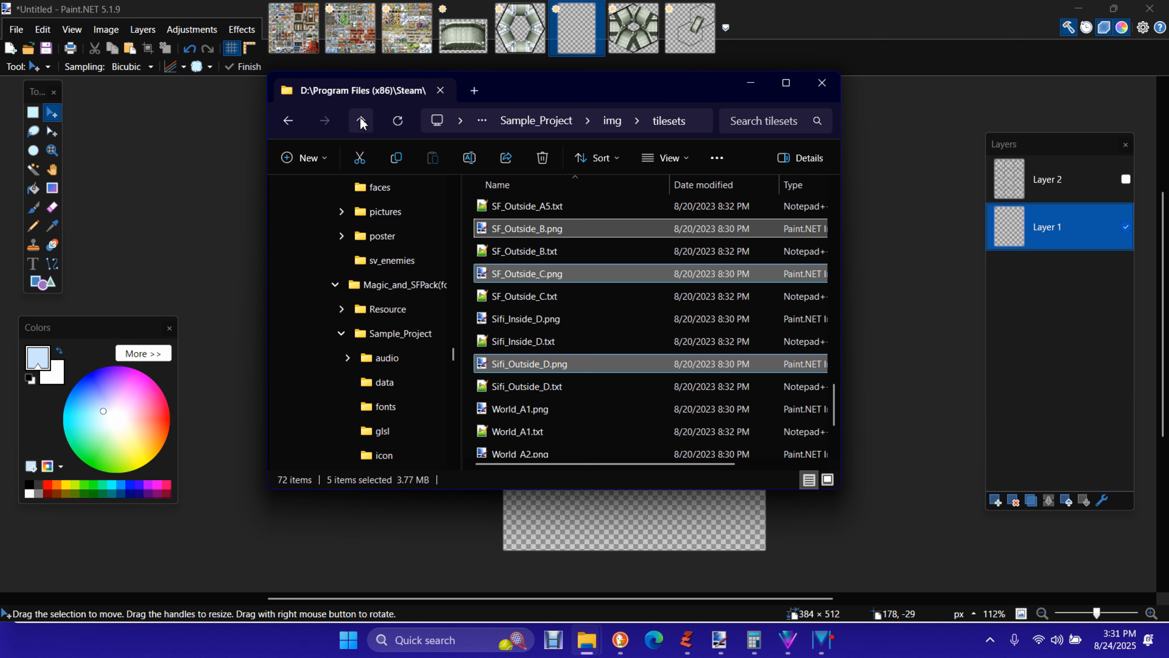
left_click(360, 118)
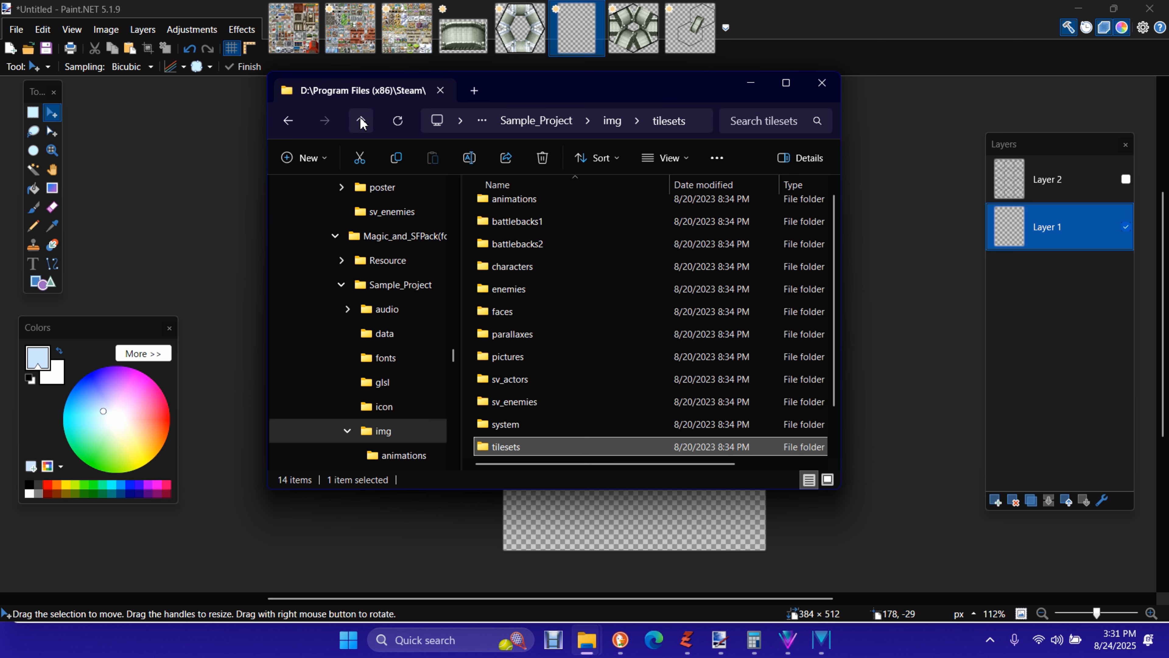
left_click(360, 119)
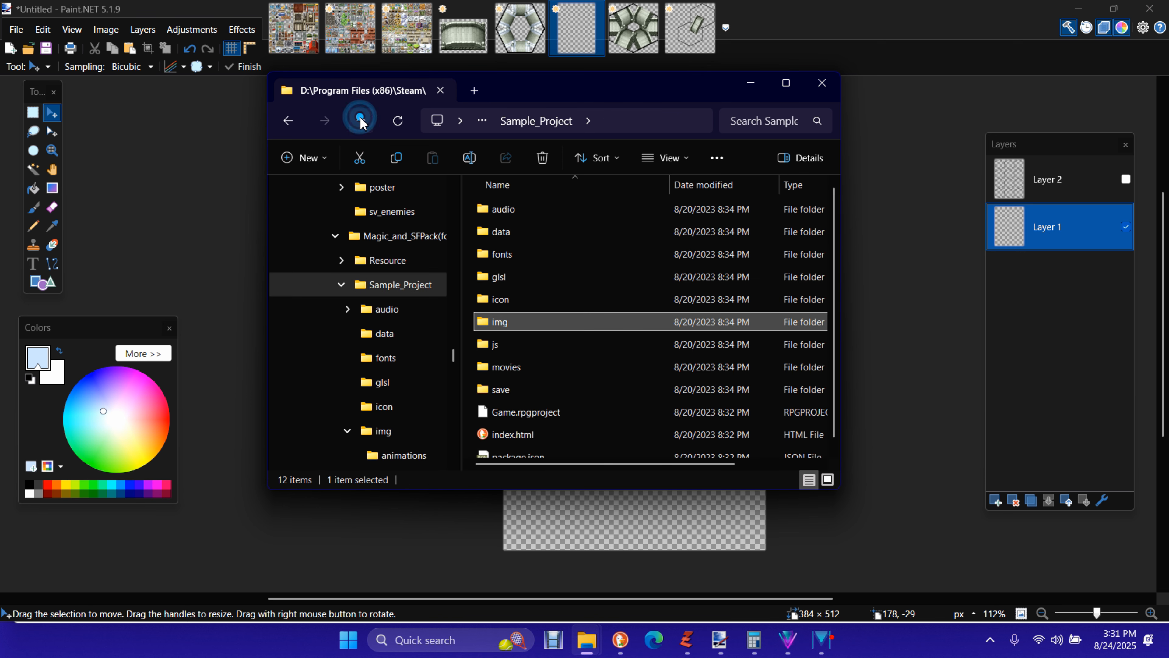
left_click(360, 120)
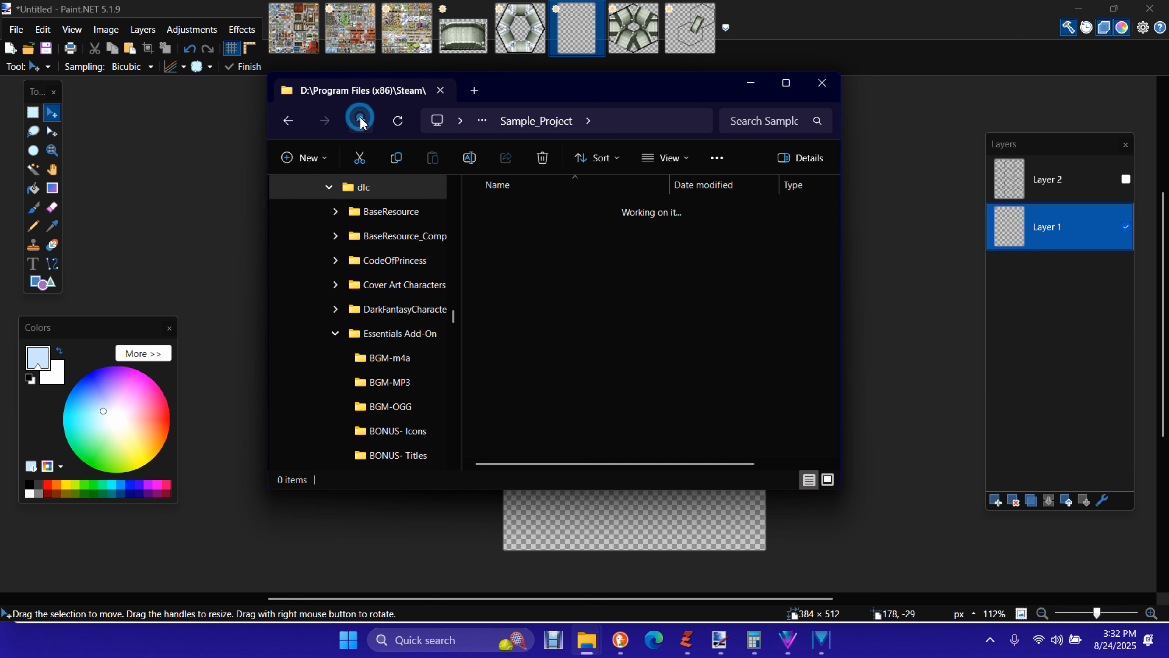
left_click(361, 120)
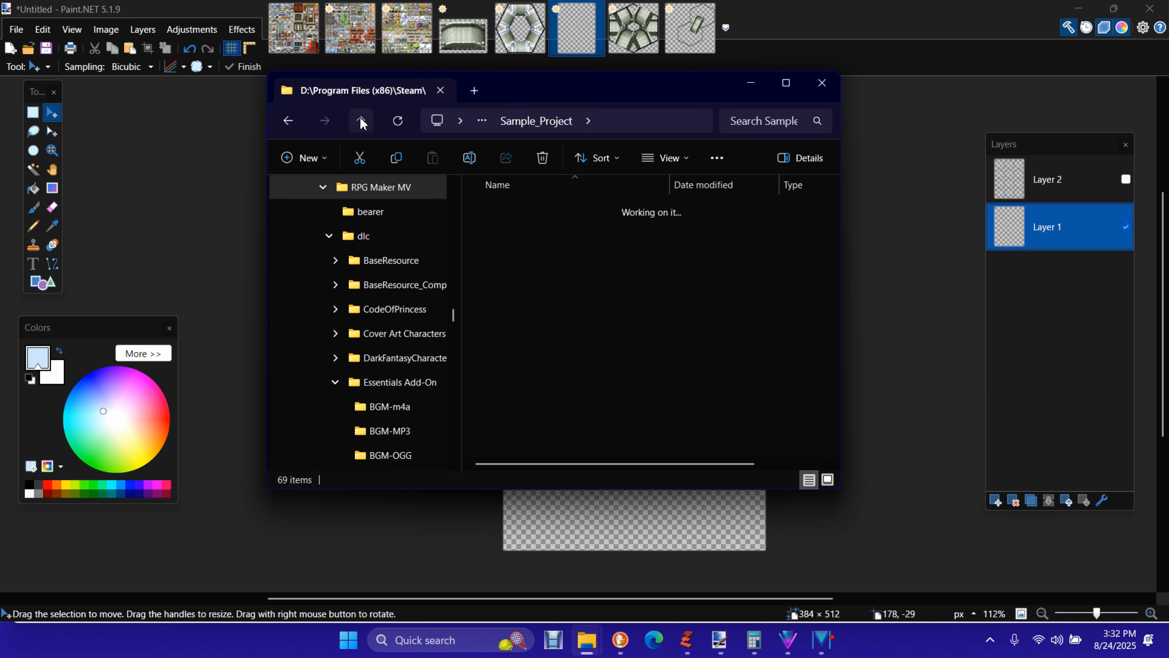
left_click(360, 120)
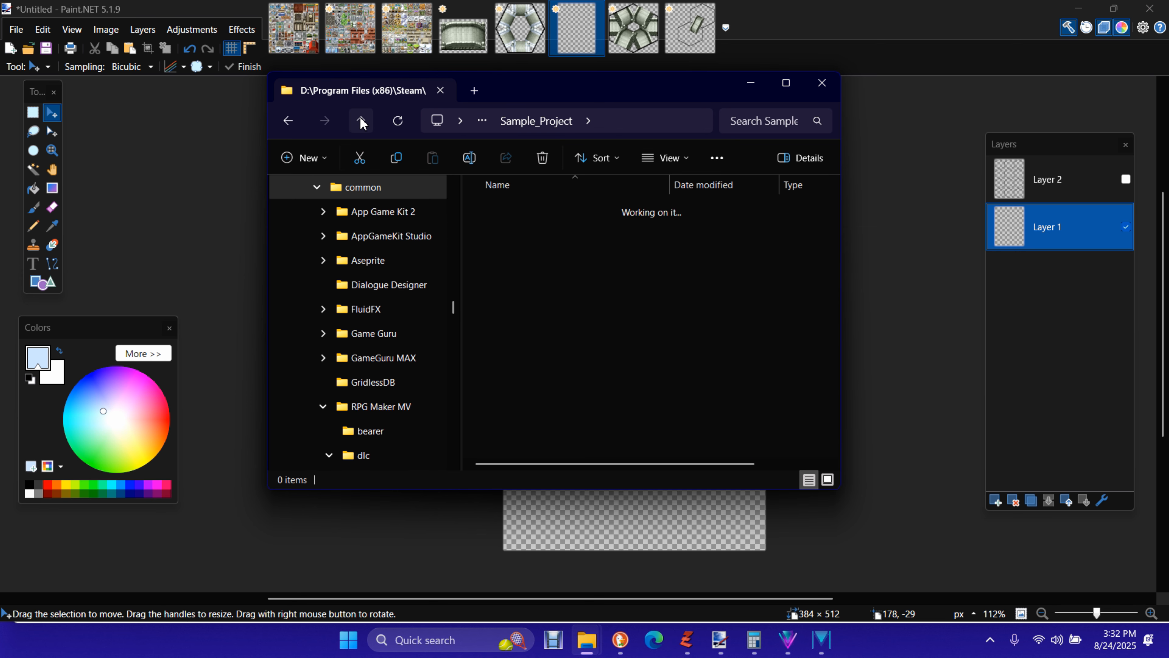
left_click(360, 119)
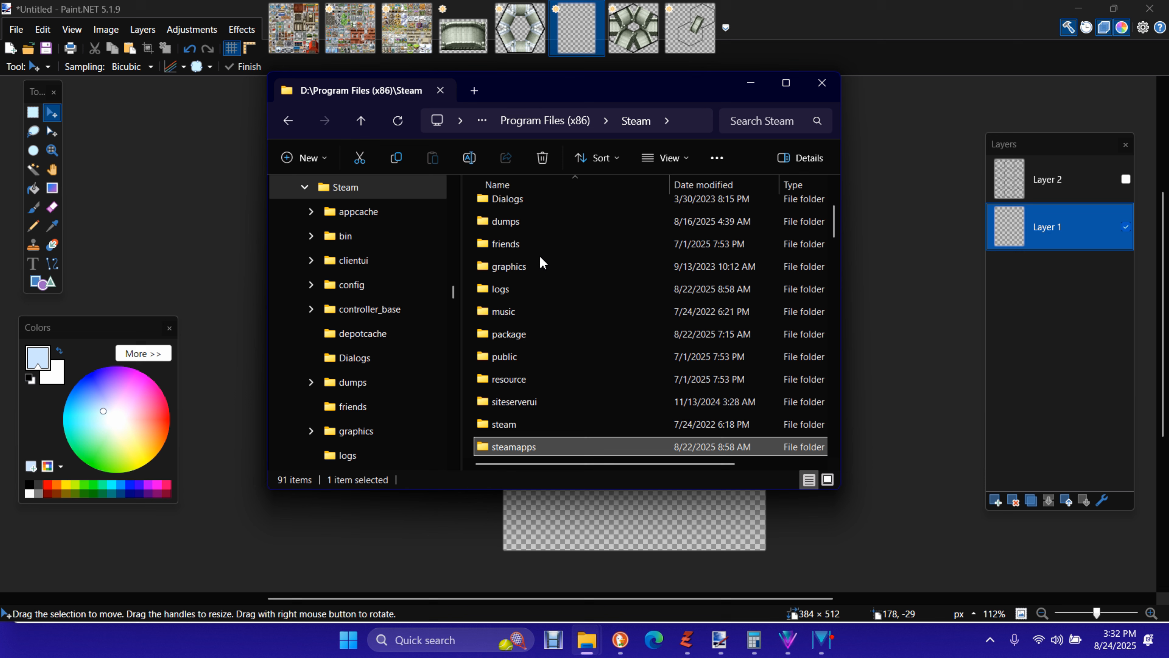
- Go up from the Steam folder through Program Files (x86) to the root of MainDrive (D:)
scroll(543, 261, "up", 1)
scroll(558, 262, "down", 2)
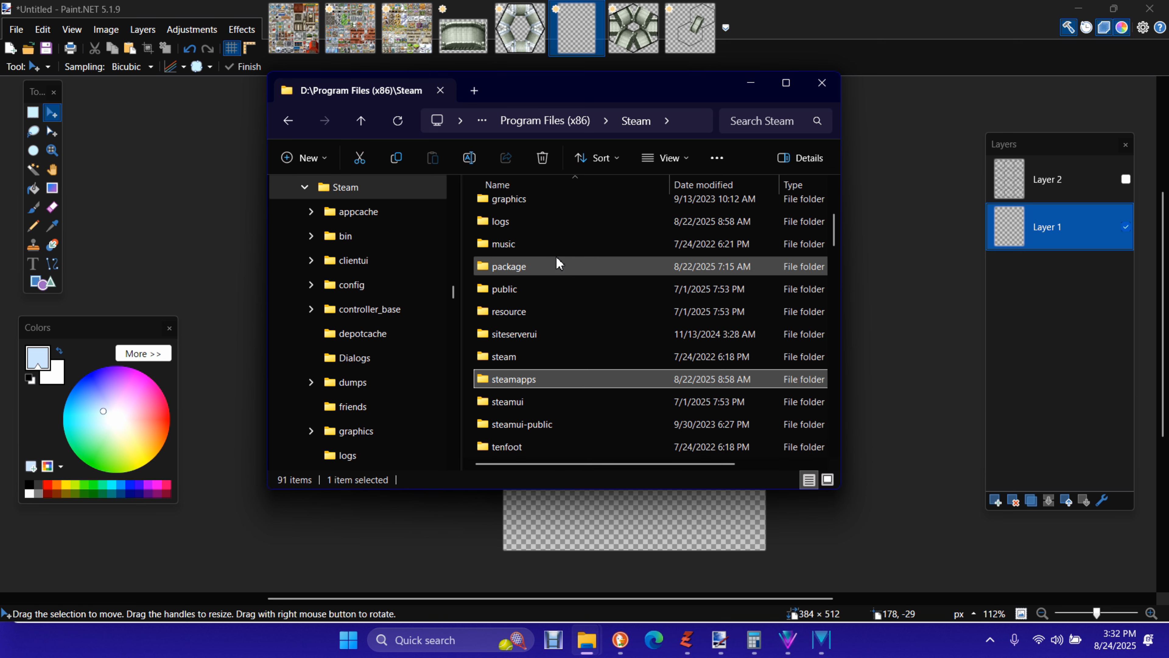
scroll(558, 263, "down", 3)
scroll(558, 263, "up", 5)
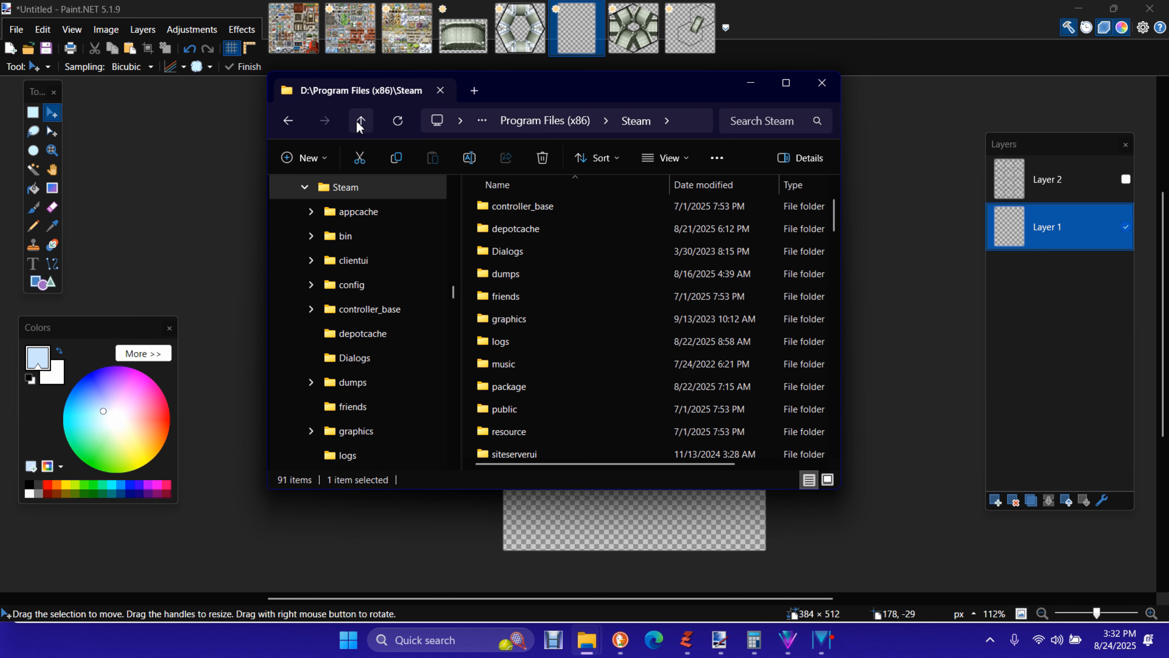
left_click(358, 123)
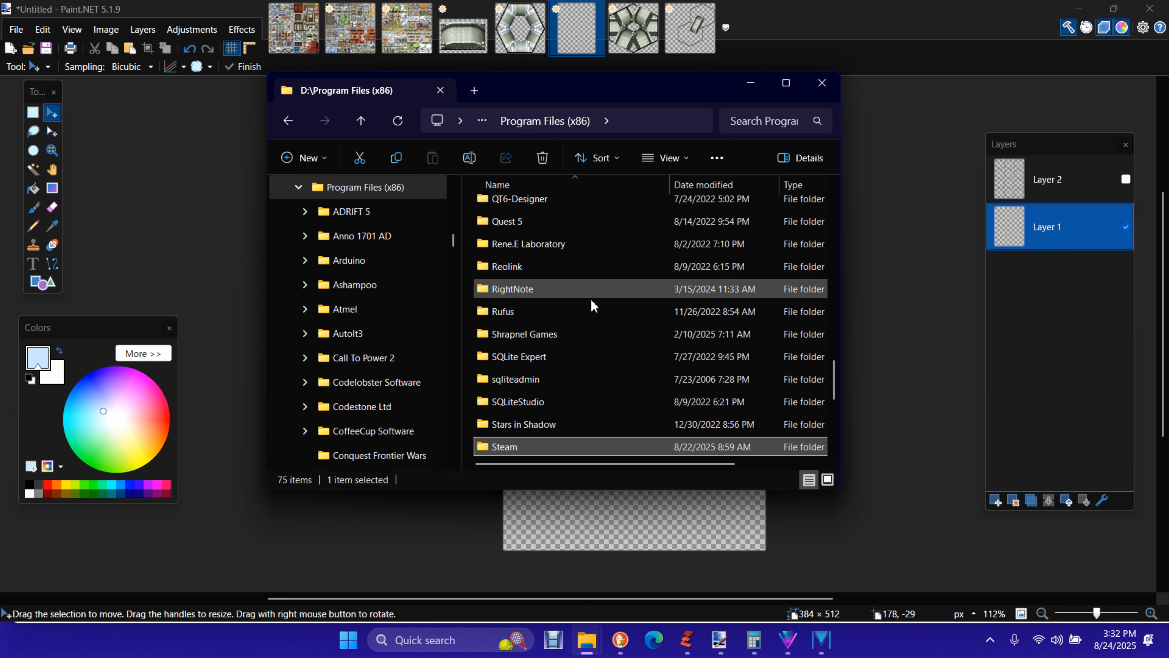
scroll(570, 364, "up", 3)
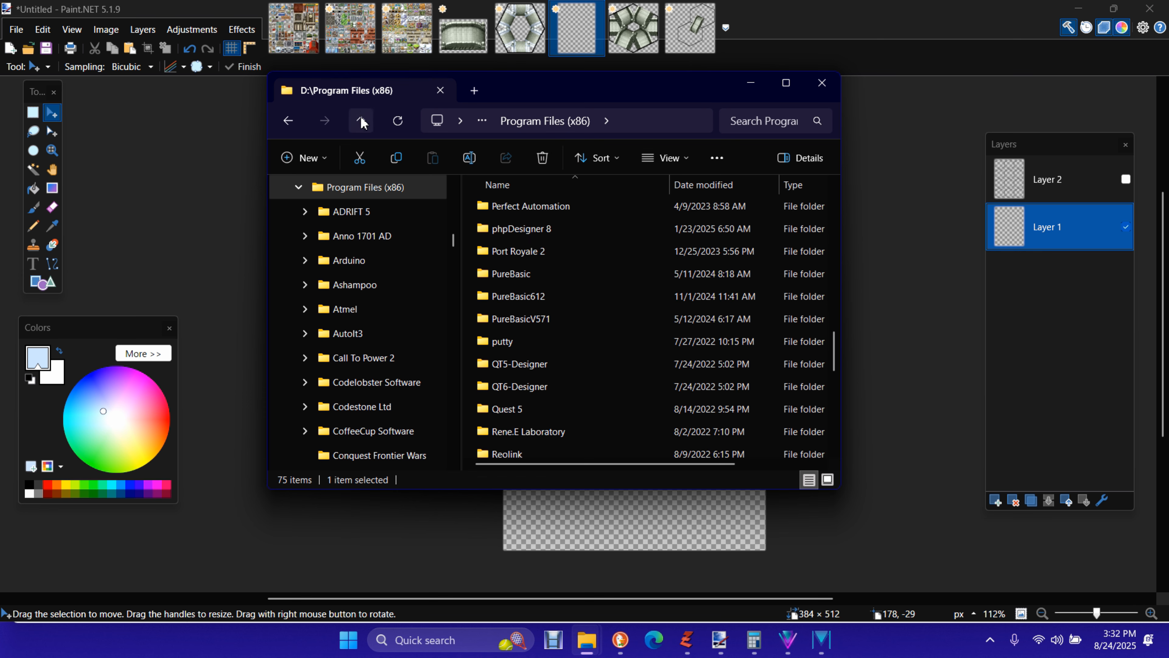
left_click(360, 121)
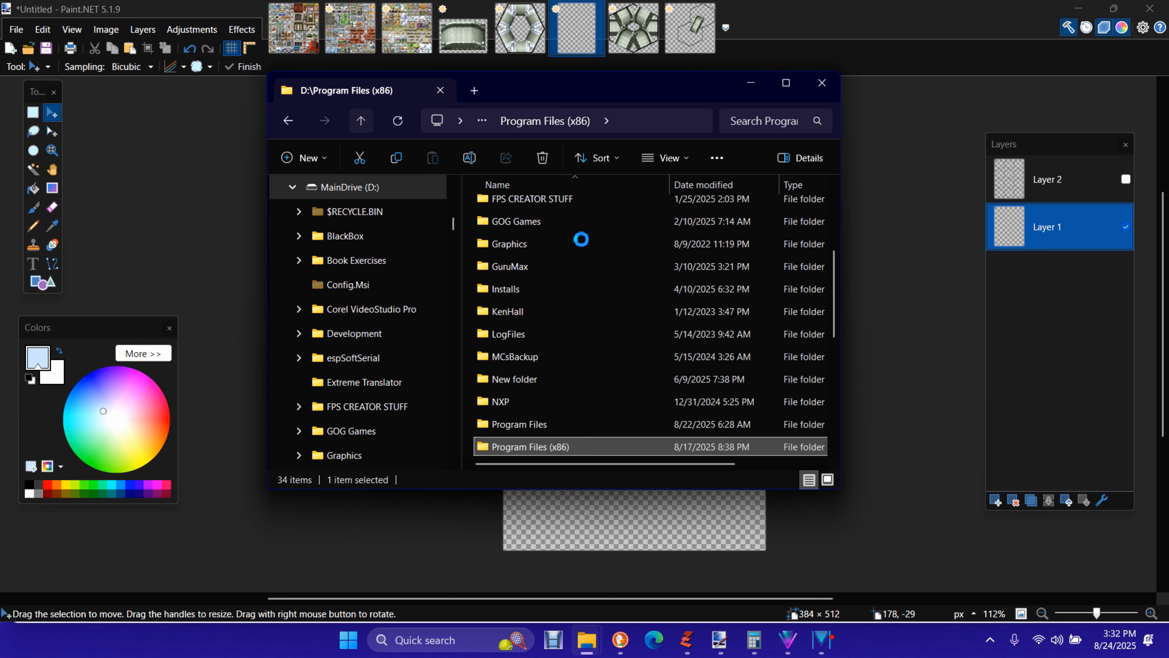
- Open the Effects folder inside D:\Program Files\paint.net
left_click(556, 426)
double_click(557, 426)
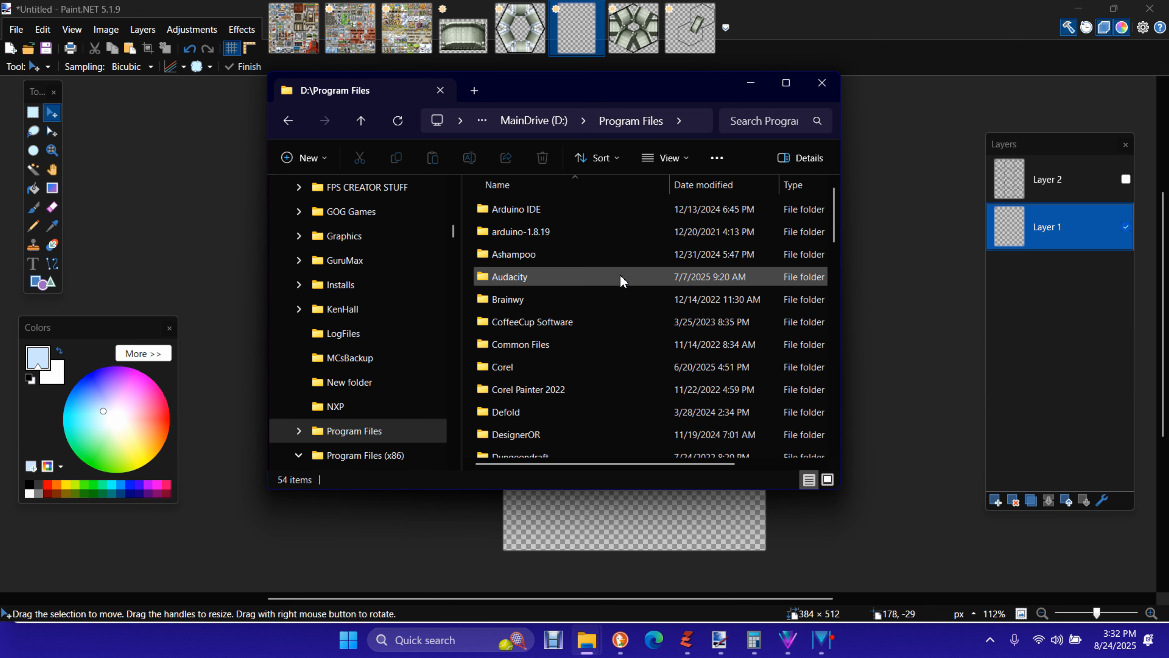
scroll(578, 294, "down", 1)
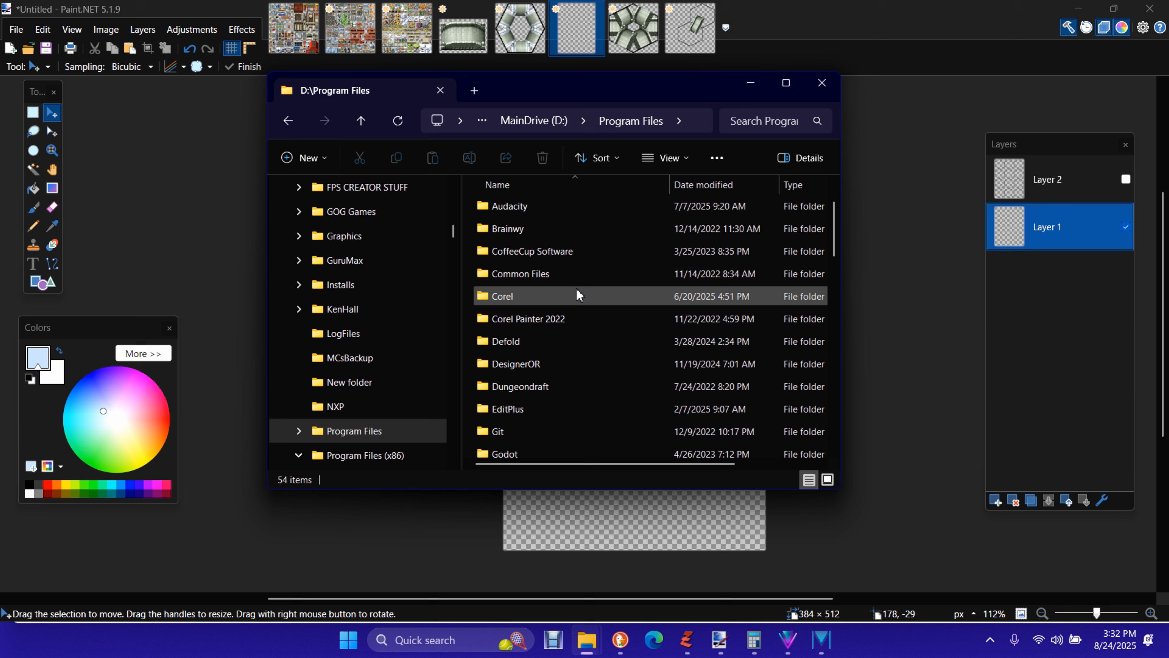
scroll(578, 294, "down", 8)
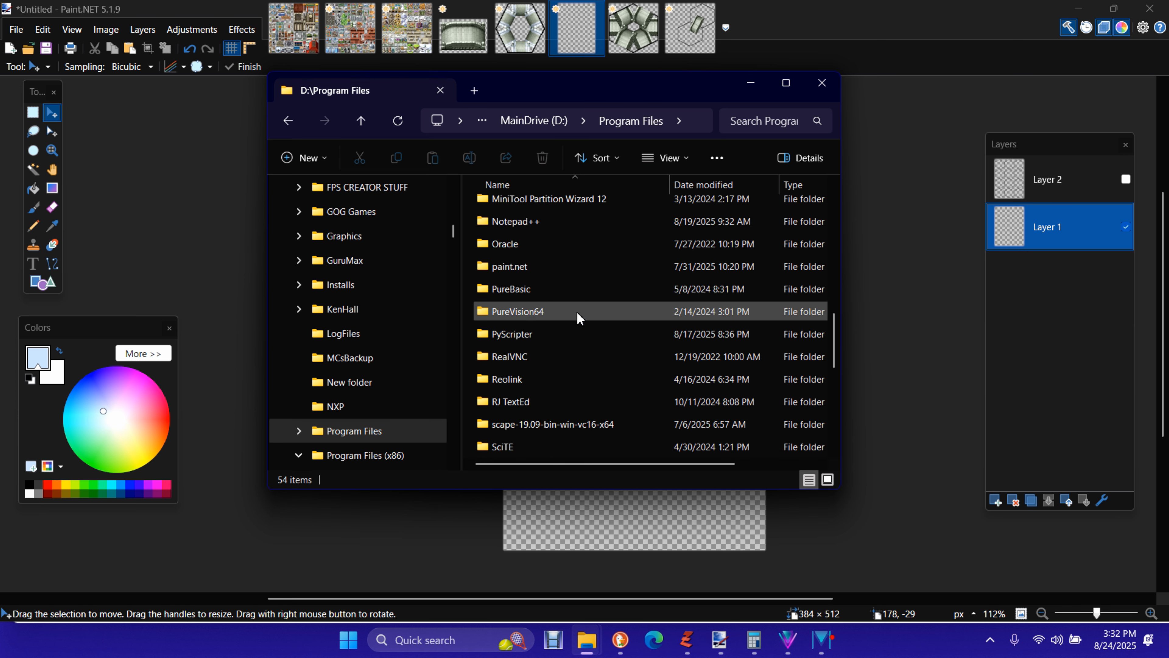
double_click(567, 267)
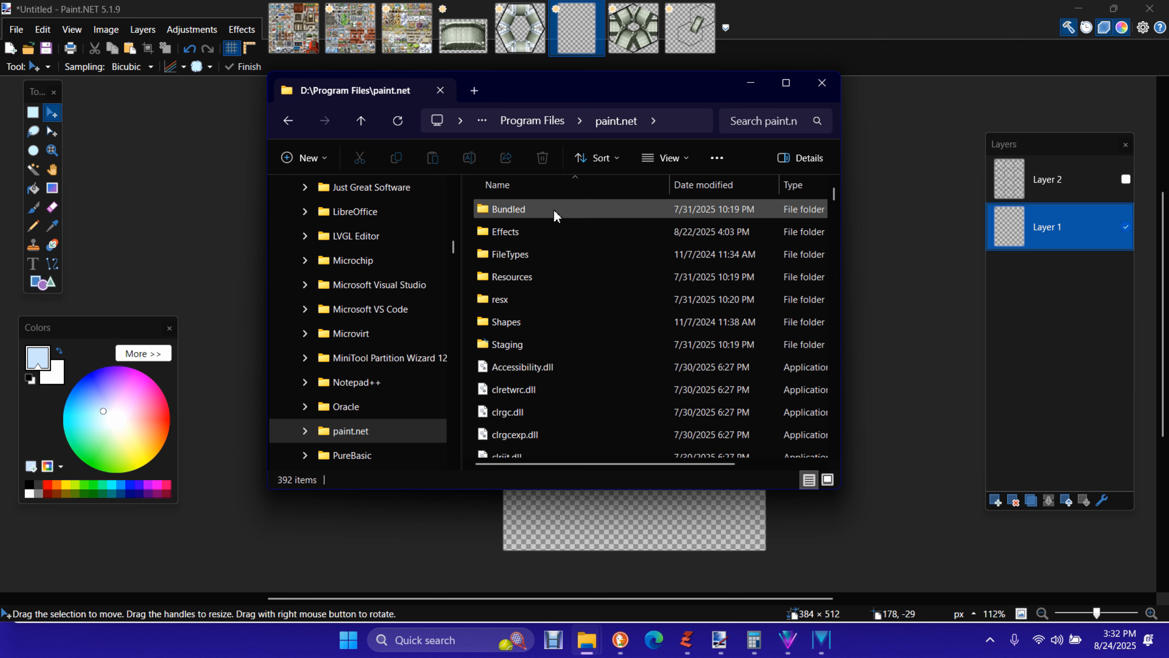
double_click(557, 231)
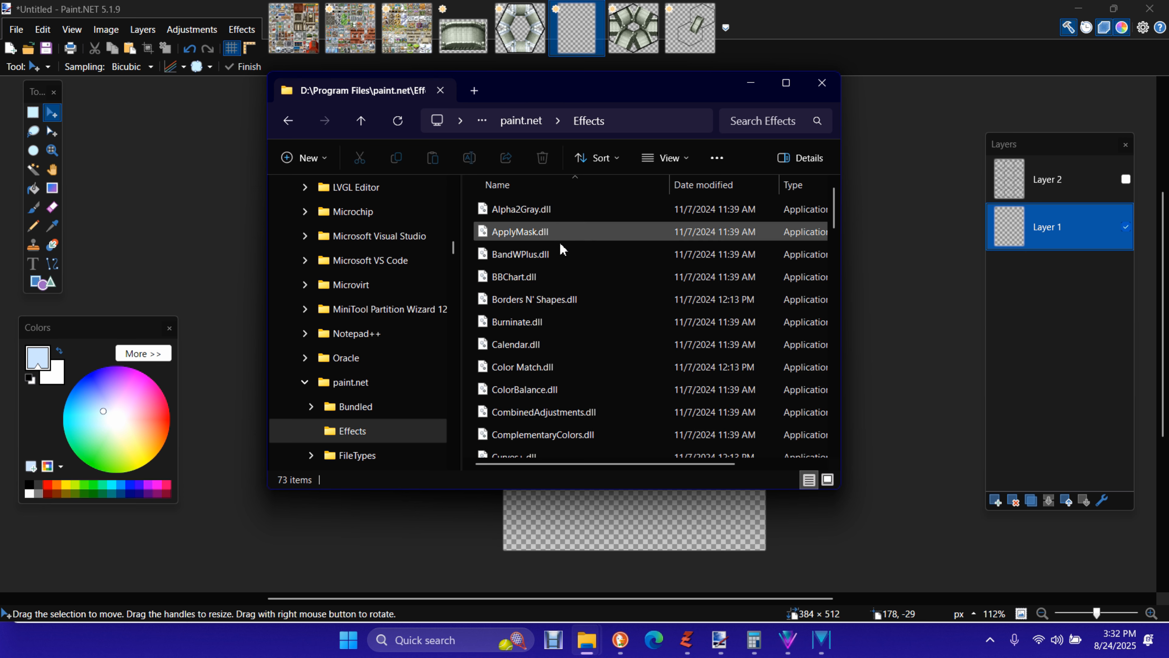
- Look through the plugin files in the Effects folder for the grid plugins and select Grid Warp.dll
scroll(576, 267, "down", 1)
scroll(584, 276, "down", 2)
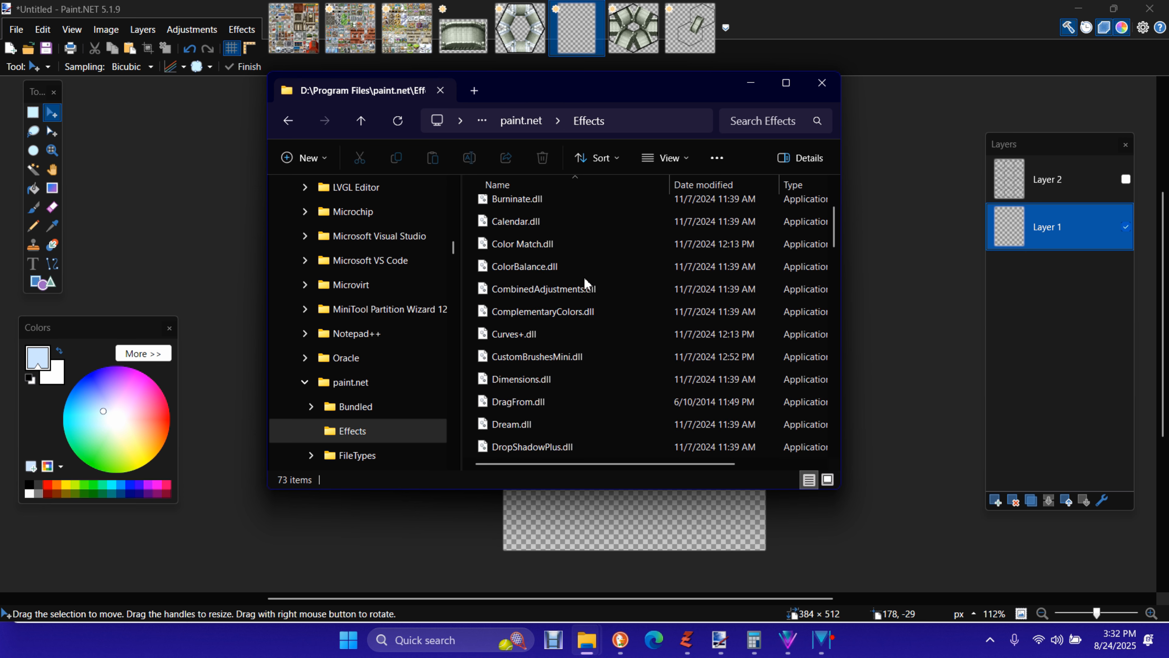
scroll(584, 282, "down", 1)
scroll(584, 279, "down", 3)
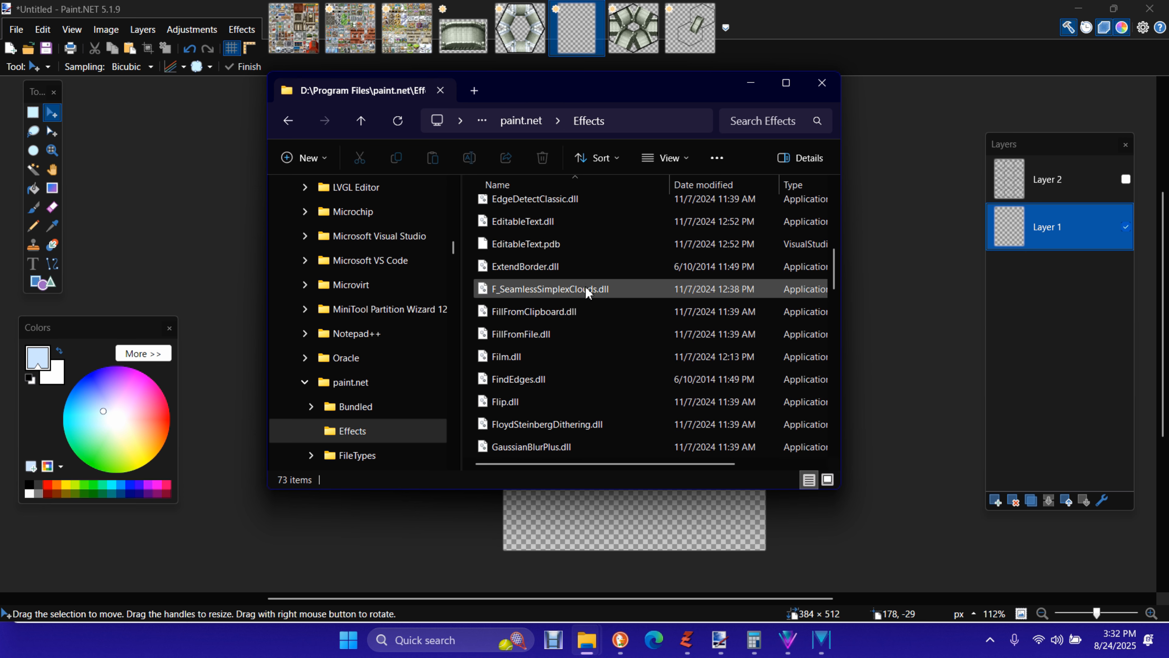
scroll(619, 340, "down", 1)
scroll(622, 361, "down", 3)
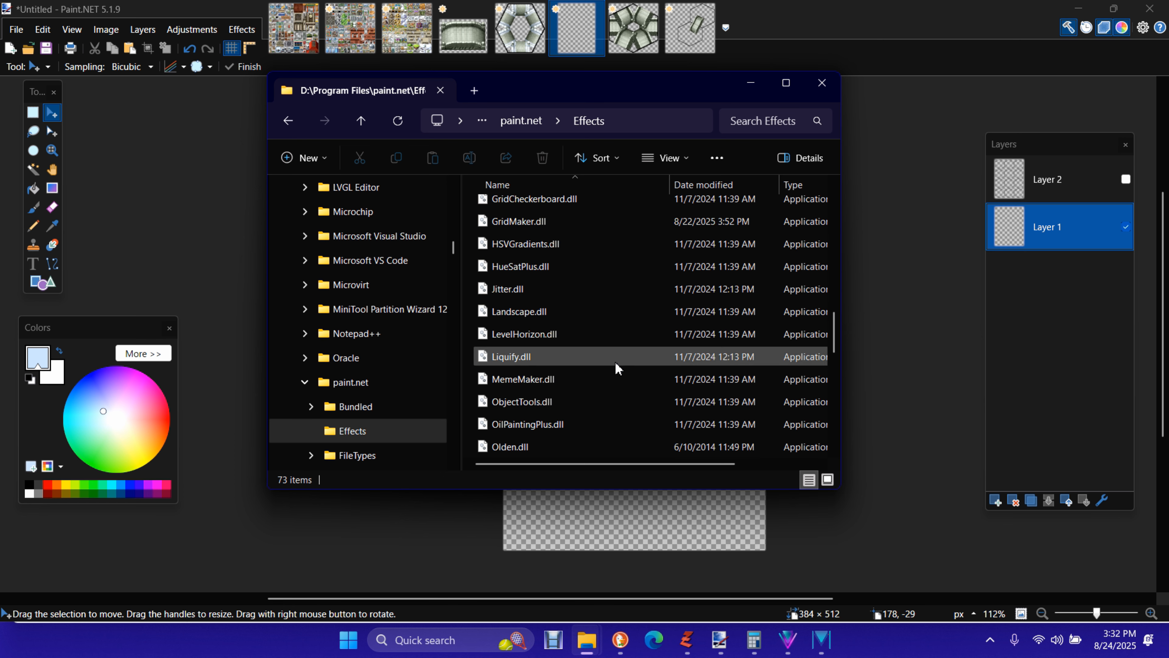
scroll(617, 367, "up", 2)
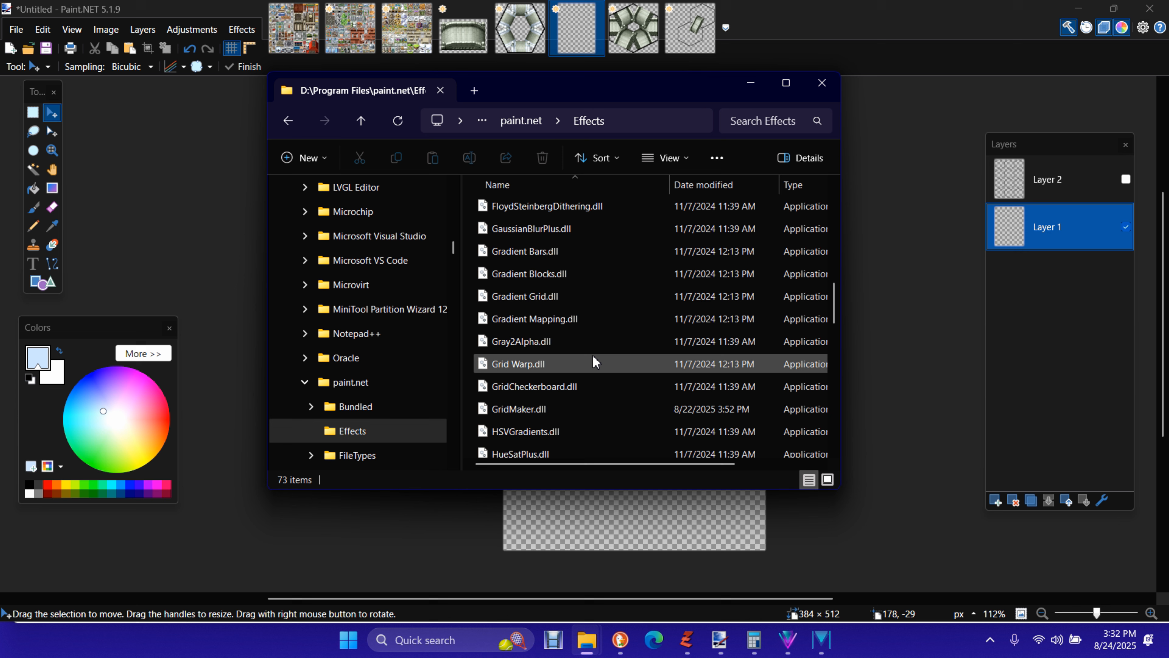
left_click(597, 363)
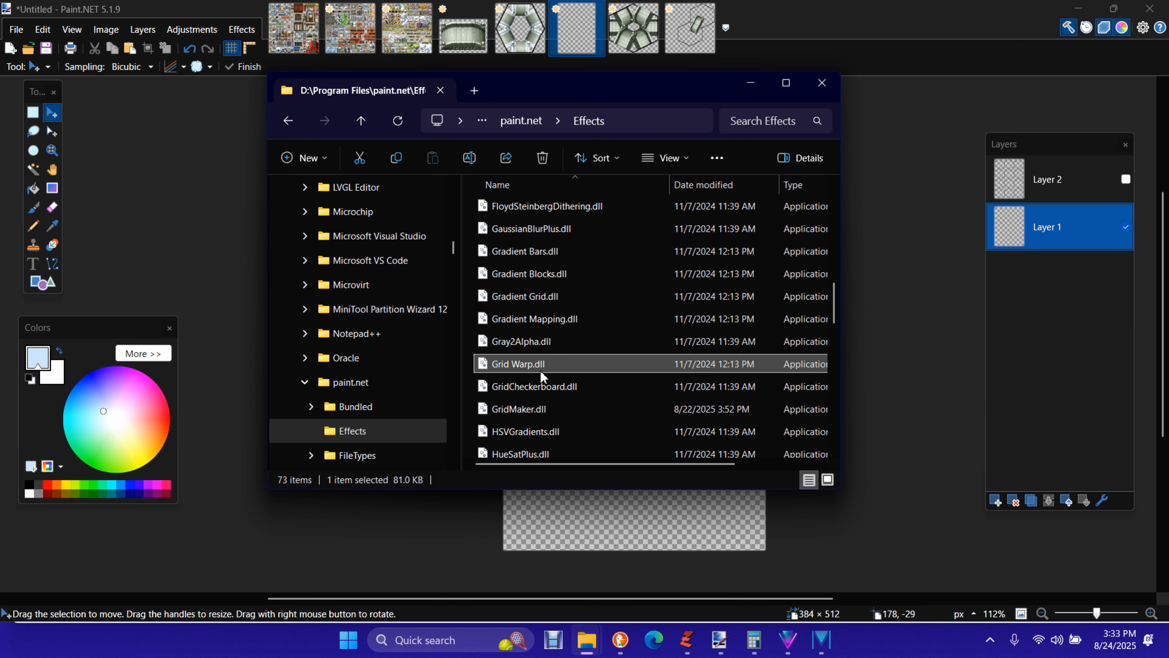
mouse_move(540, 369)
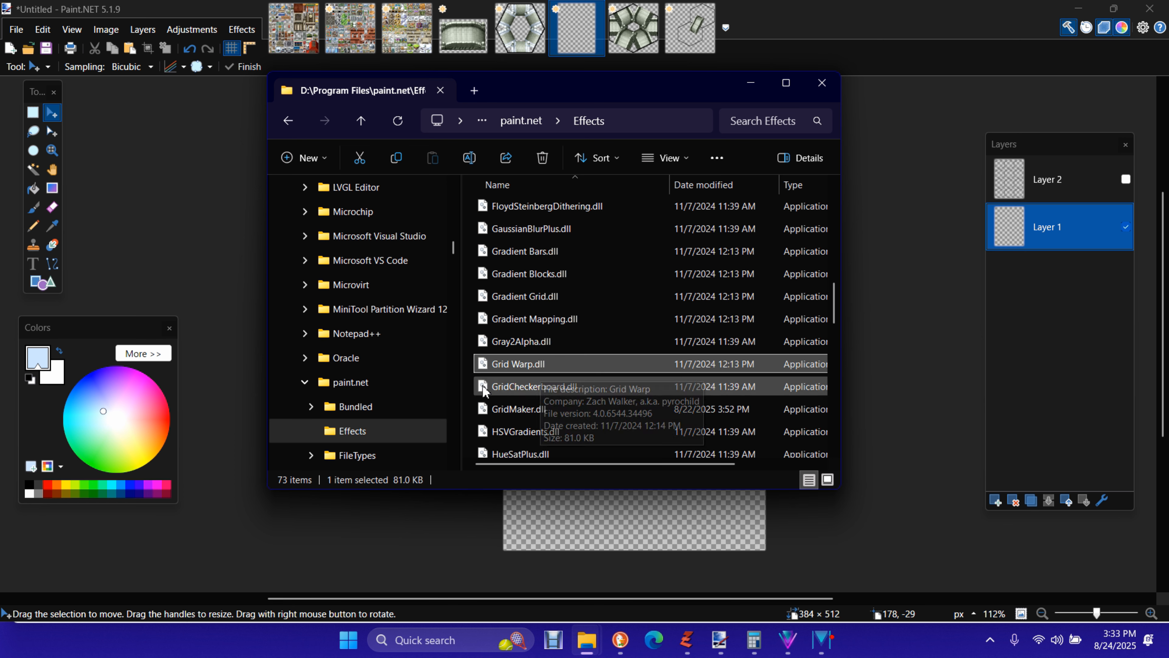
- Switch back to Paint.NET, preview the Grid / Checkerboard effect with its settings, and close it without applying it
mouse_move(485, 390)
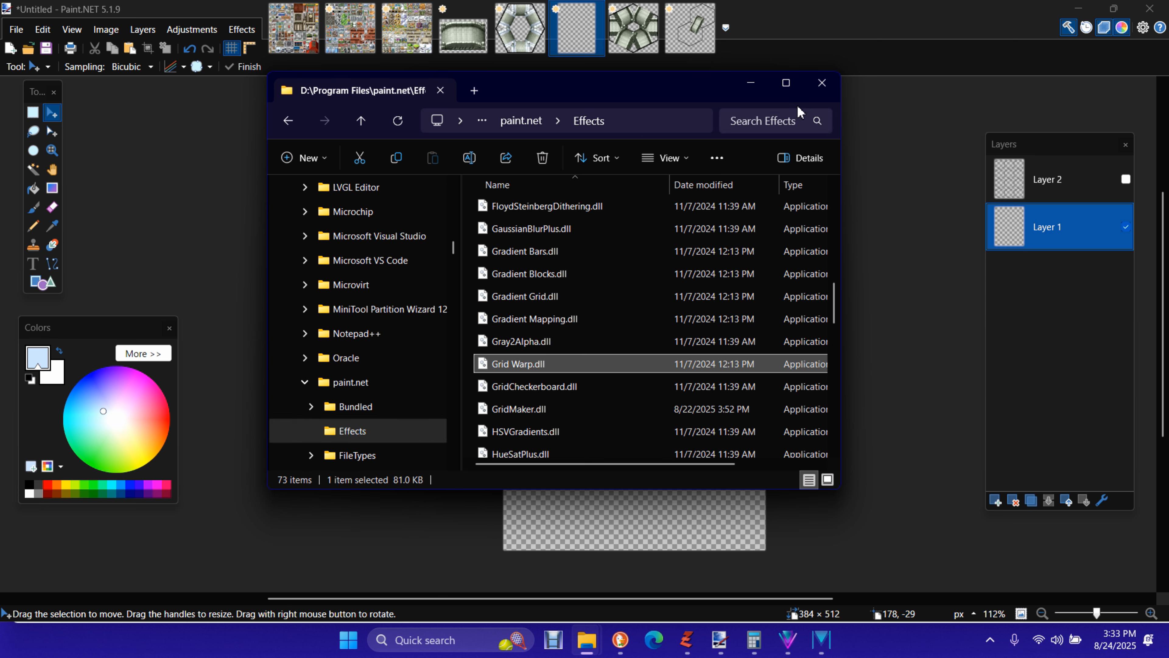
left_click(888, 175)
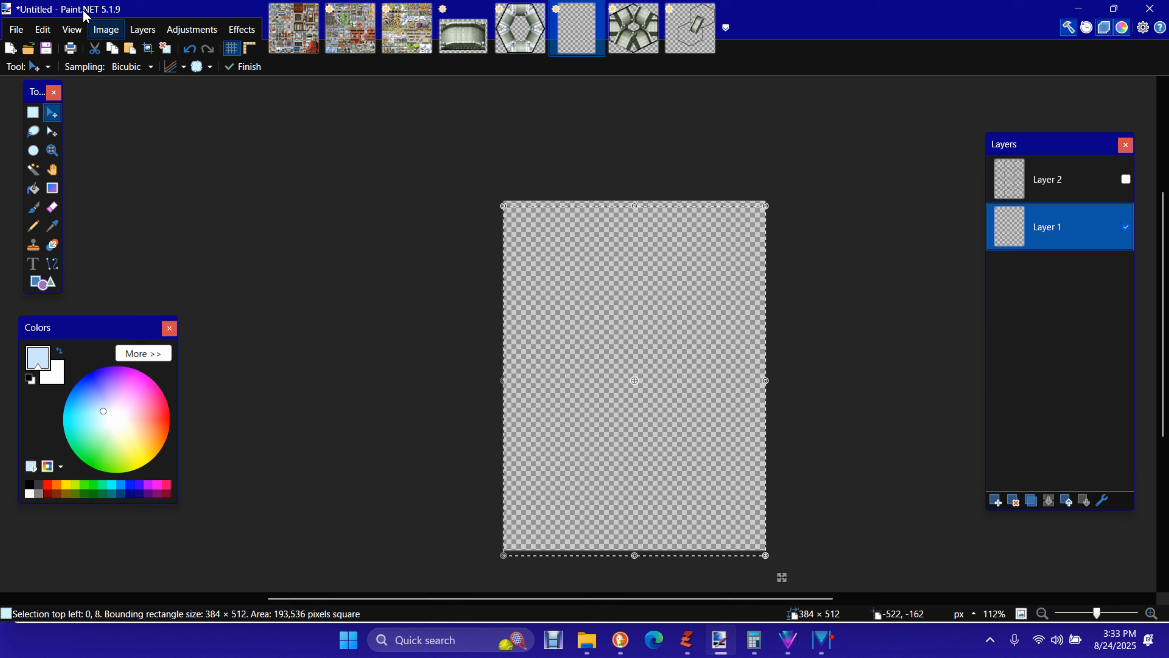
left_click(243, 31)
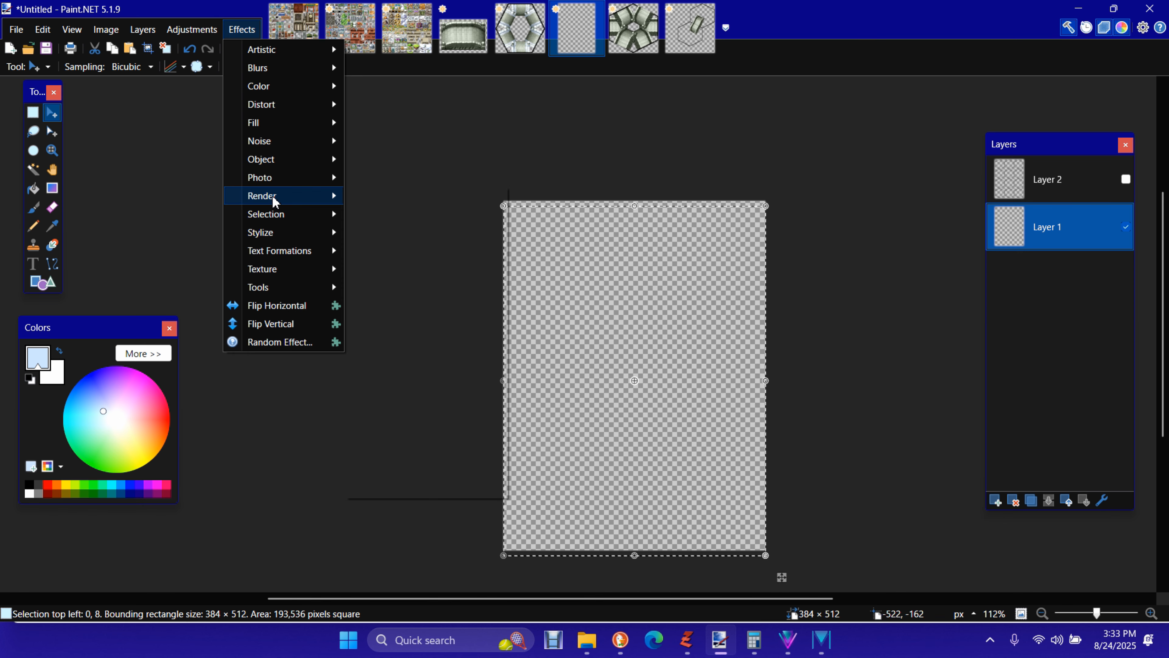
mouse_move(272, 195)
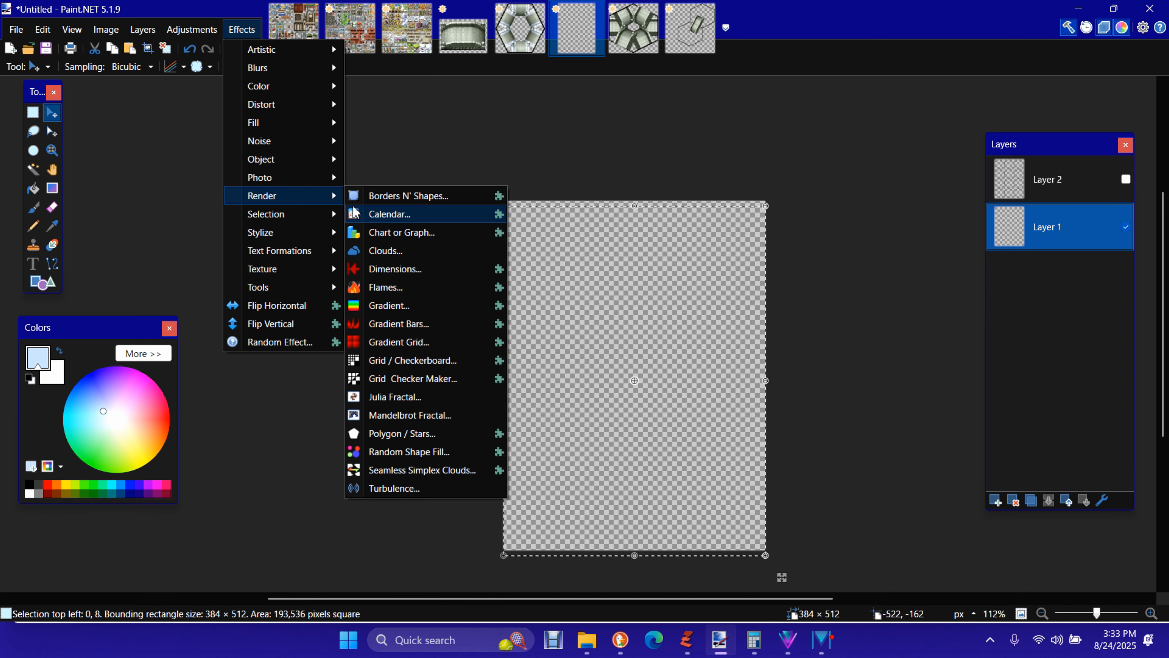
left_click(414, 361)
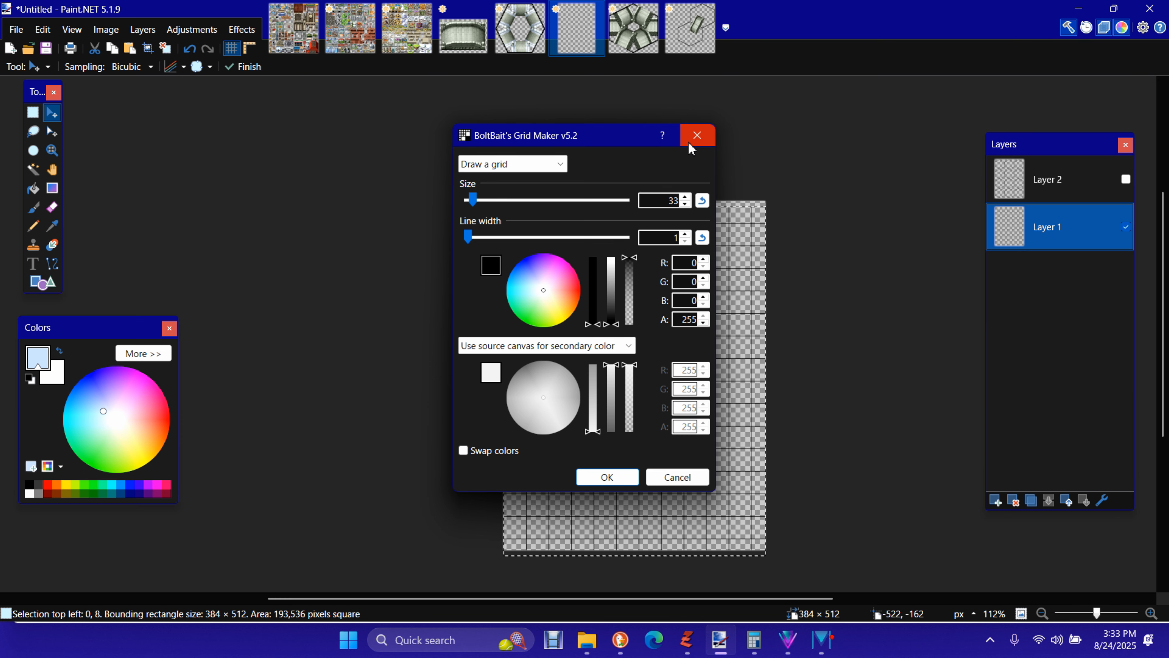
left_click(695, 135)
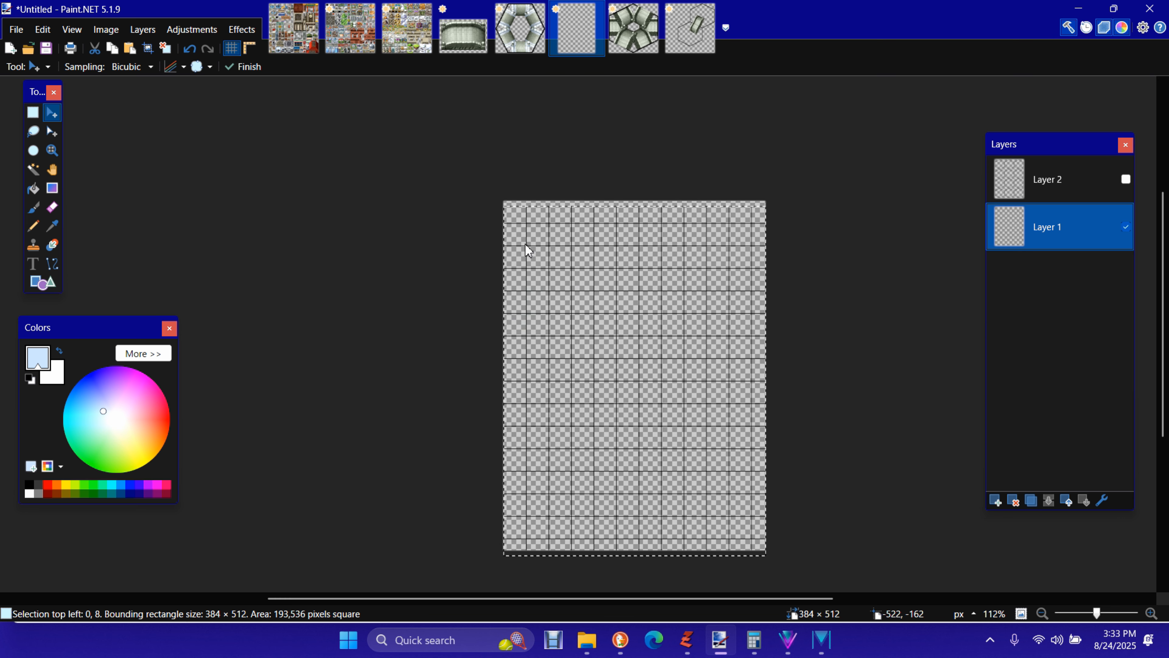
- Preview the Gradient Grid render effect with its settings and close it without applying it
left_click(144, 37)
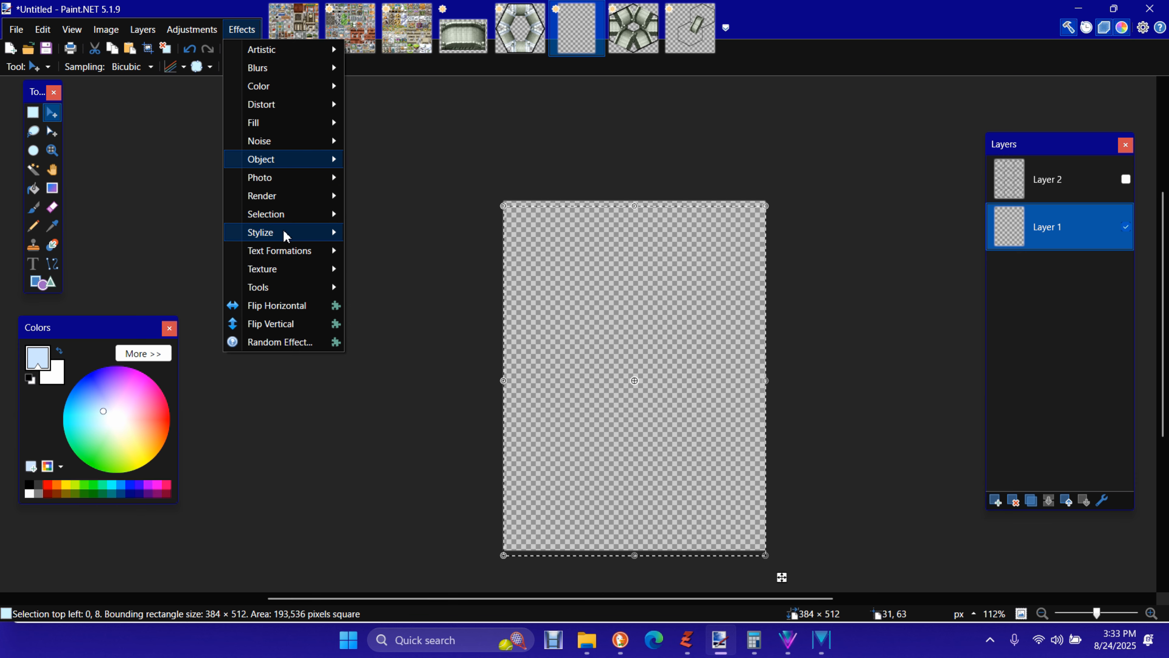
mouse_move(285, 268)
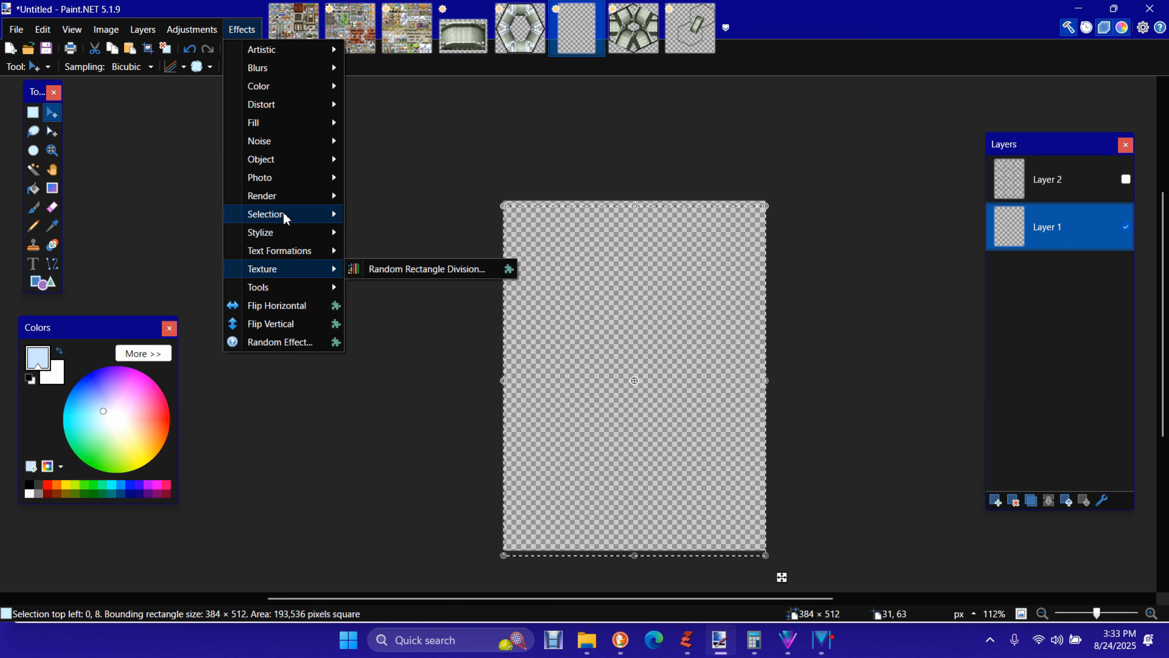
mouse_move(283, 210)
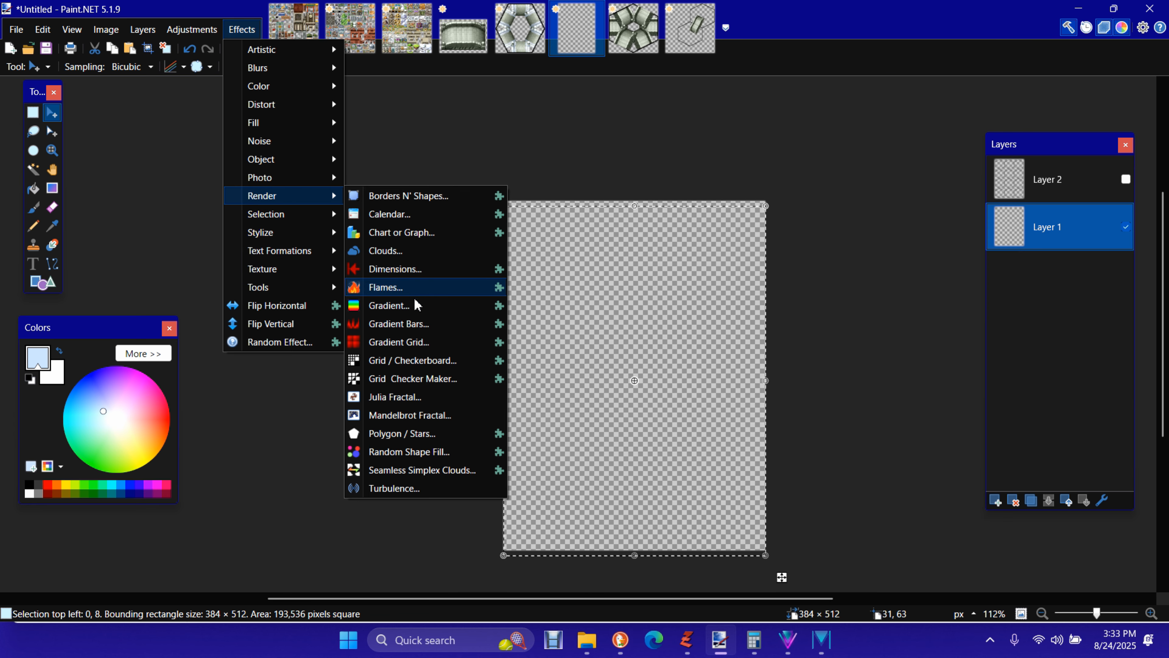
left_click(432, 343)
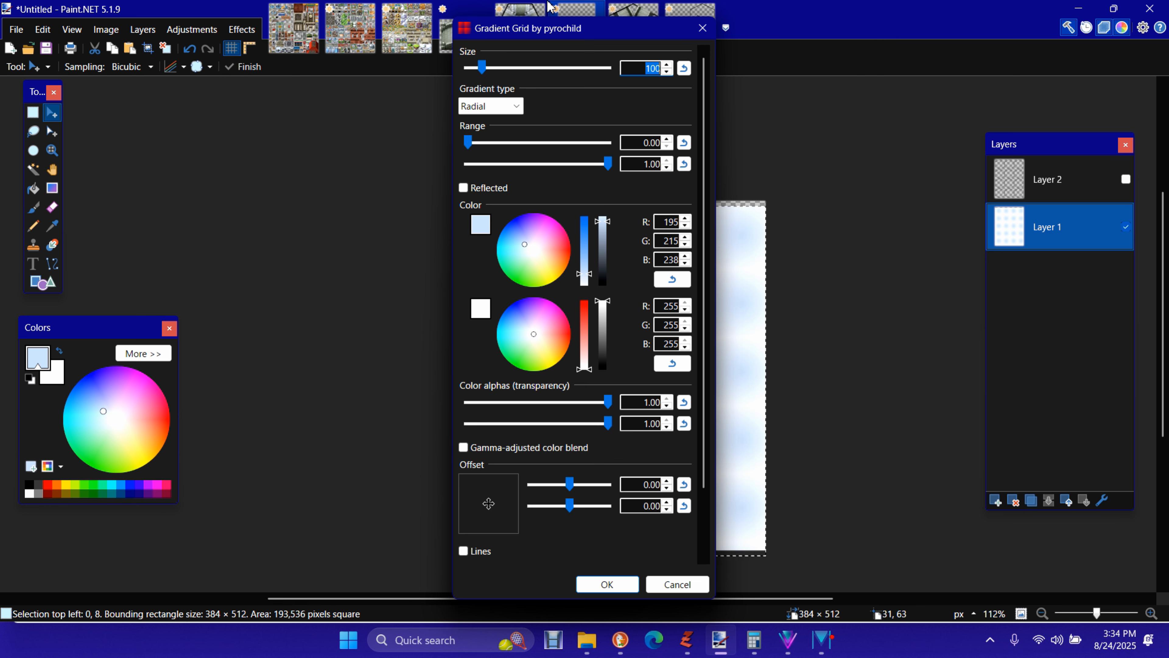
left_click(705, 28)
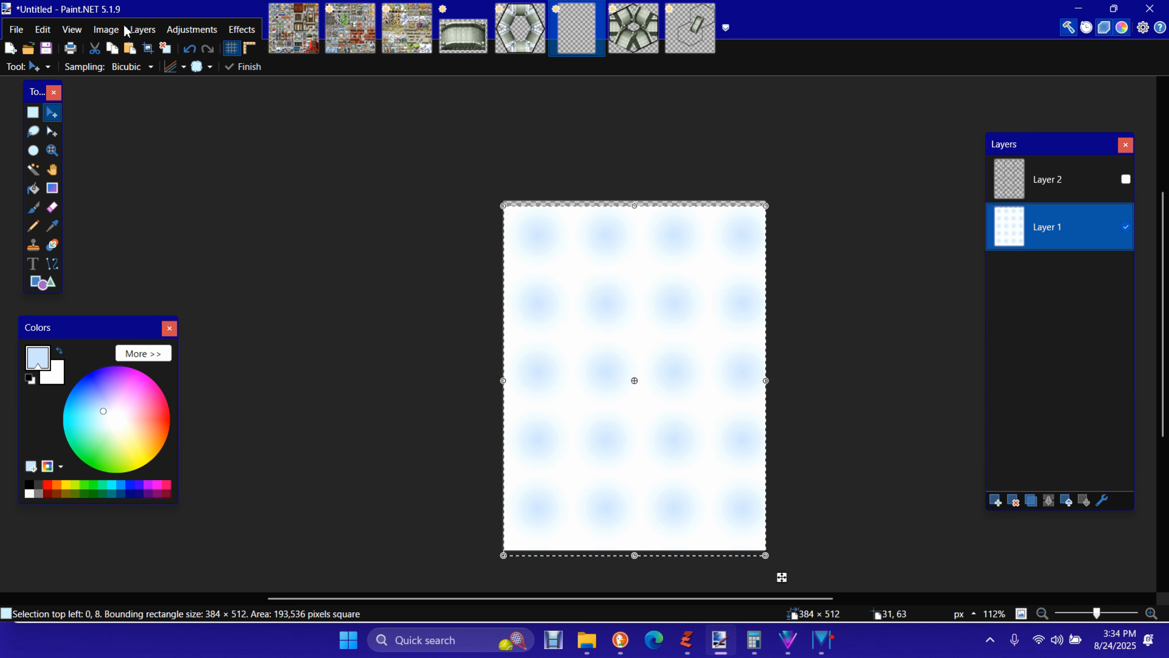
- Render a grid with size 128 on Layer 1 using the Grid / Checkerboard effect
left_click(232, 31)
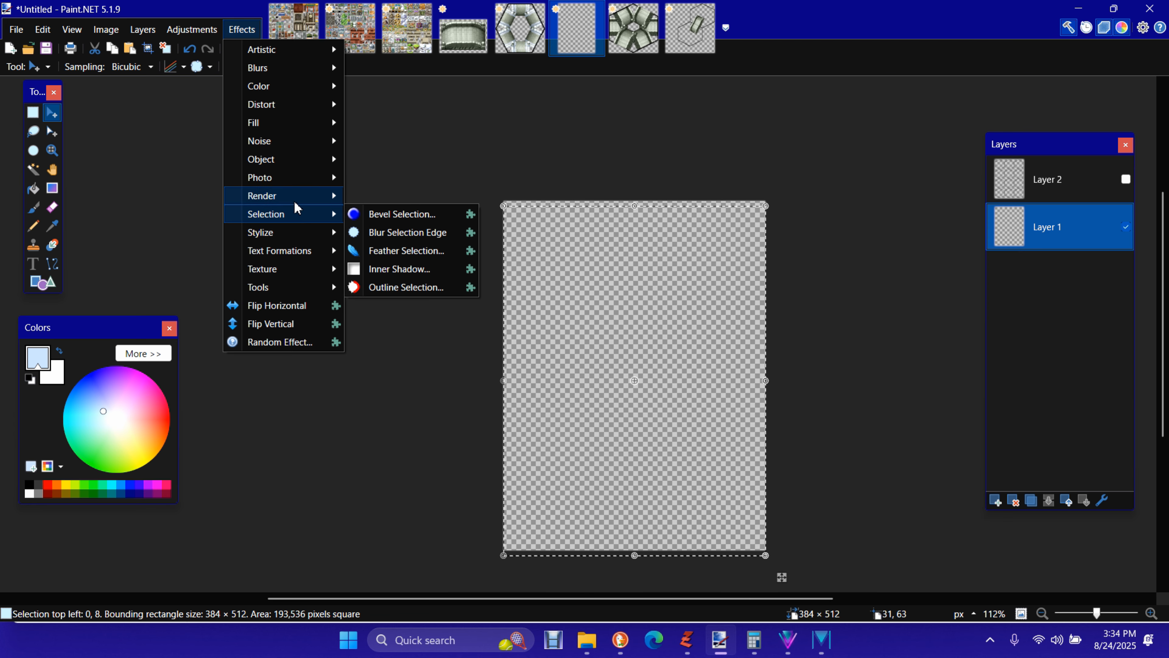
mouse_move(295, 200)
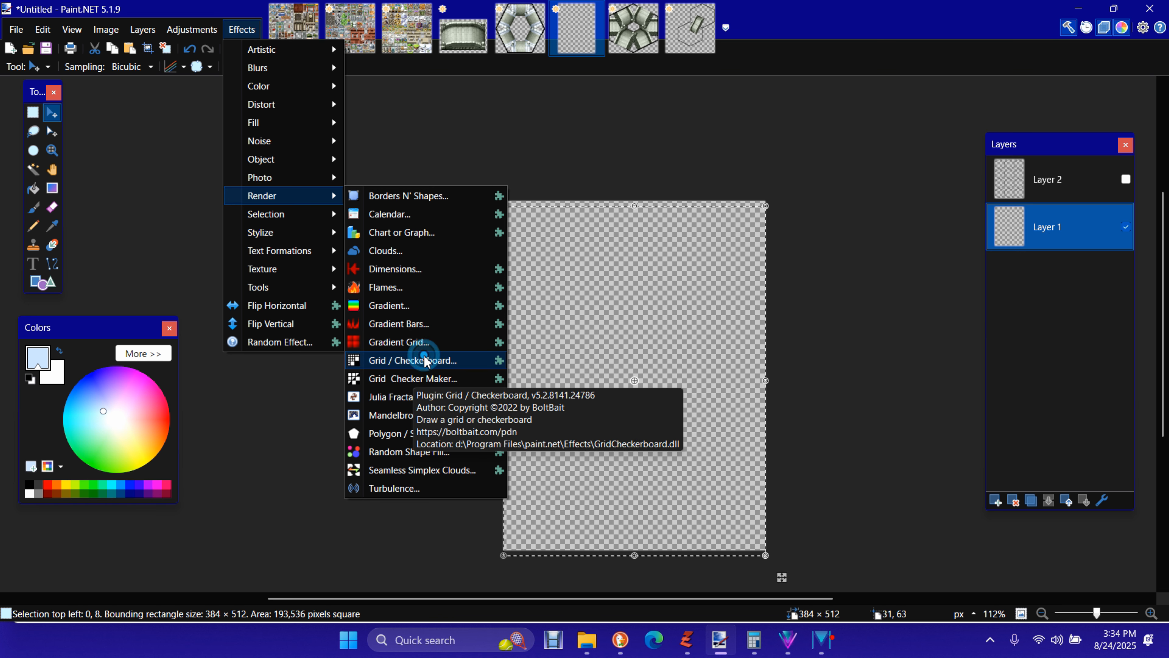
left_click(425, 361)
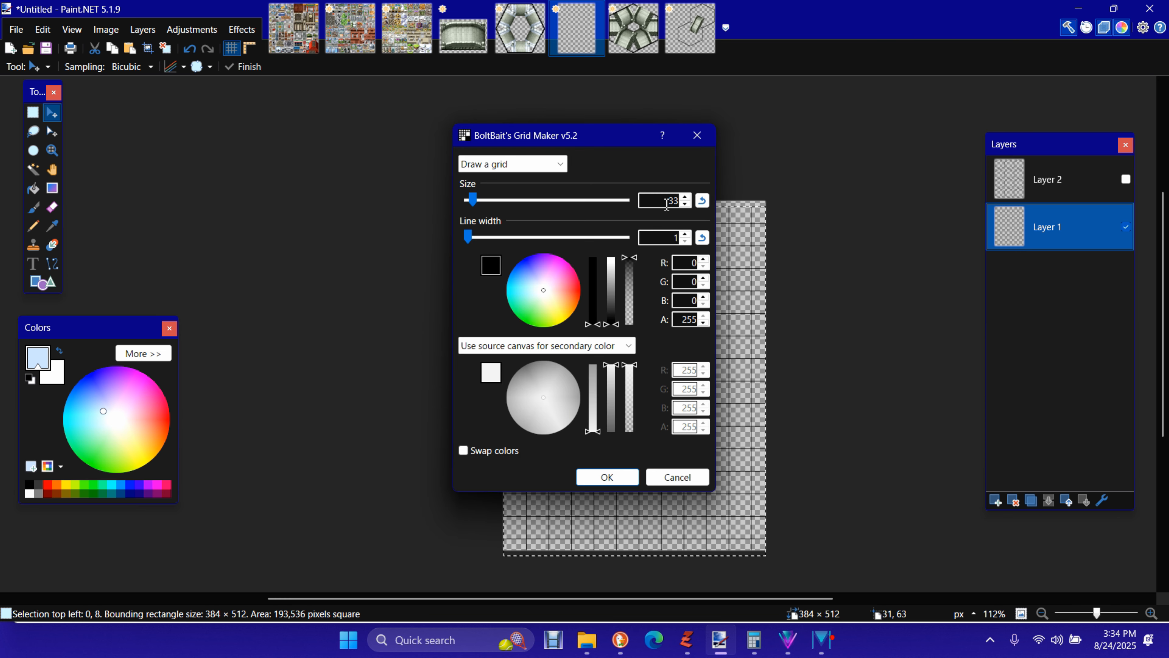
left_click(668, 207)
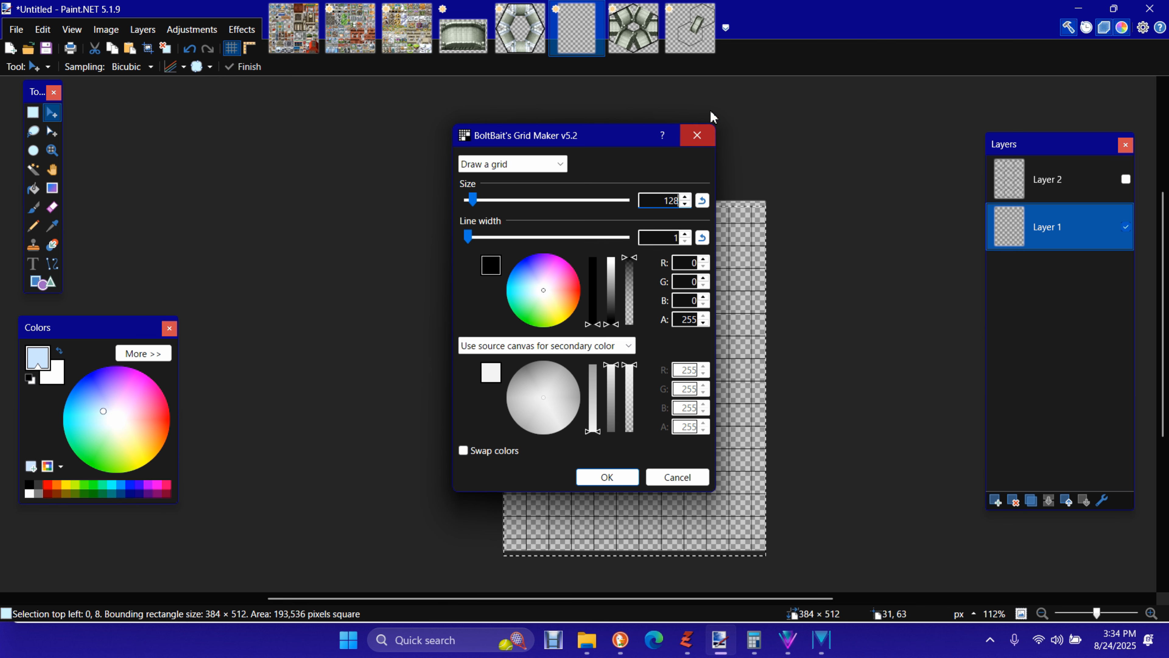
left_click(606, 478)
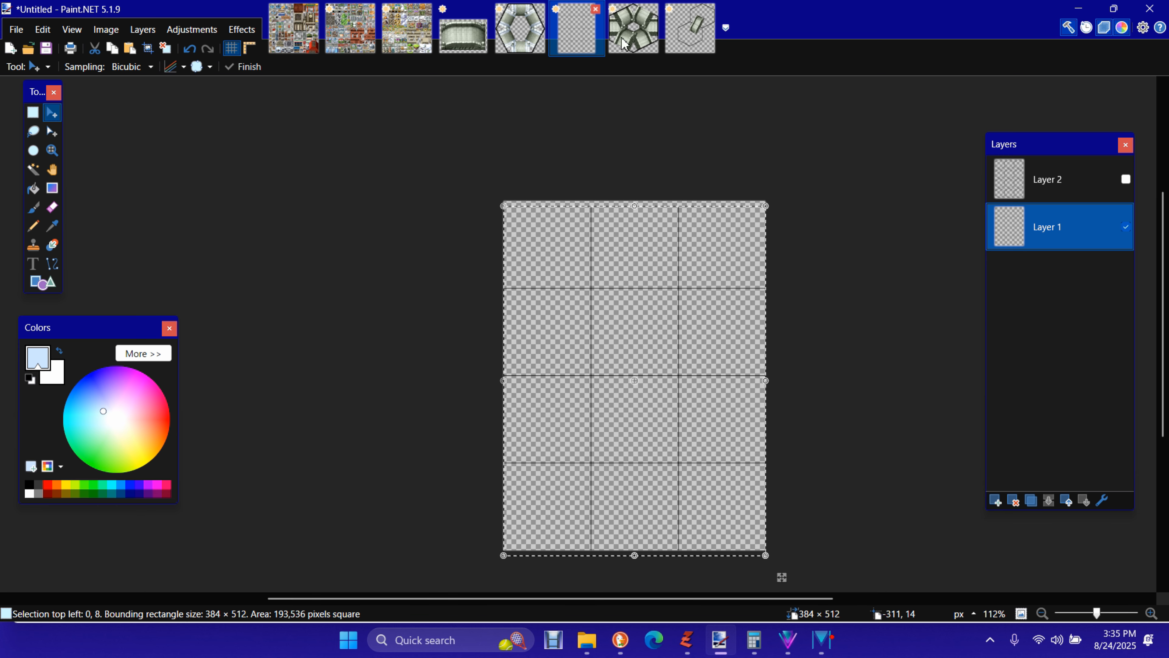
- Copy the piece on Layer 6 of HexVertical.png and return to the untitled tileset template
left_click(520, 46)
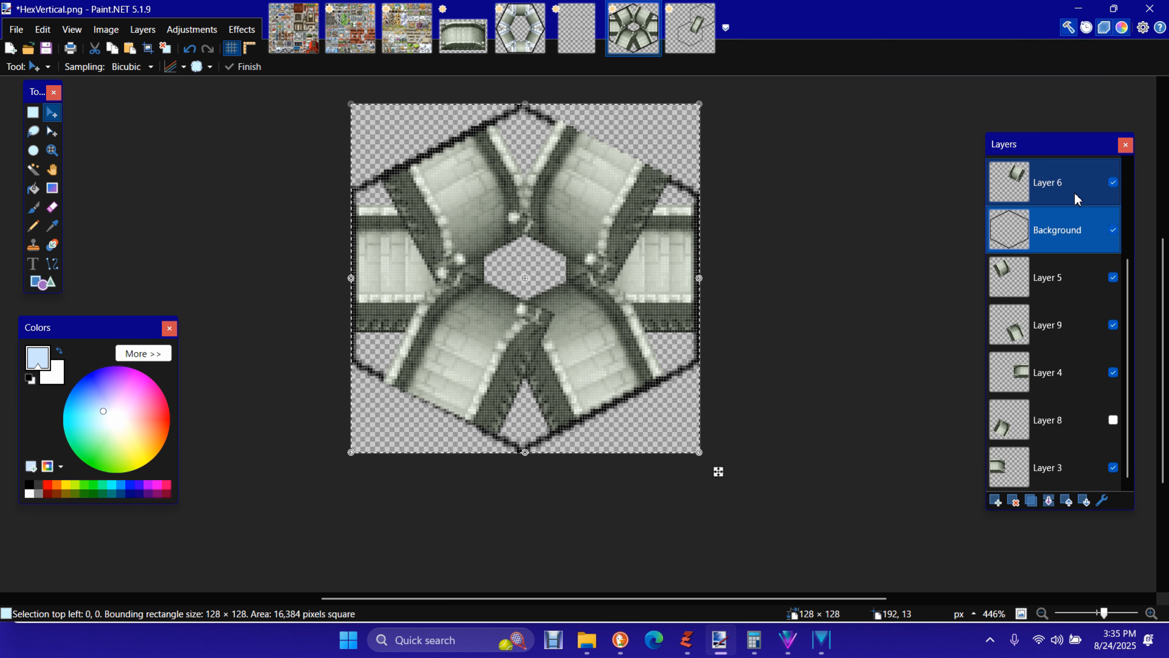
left_click(1051, 186)
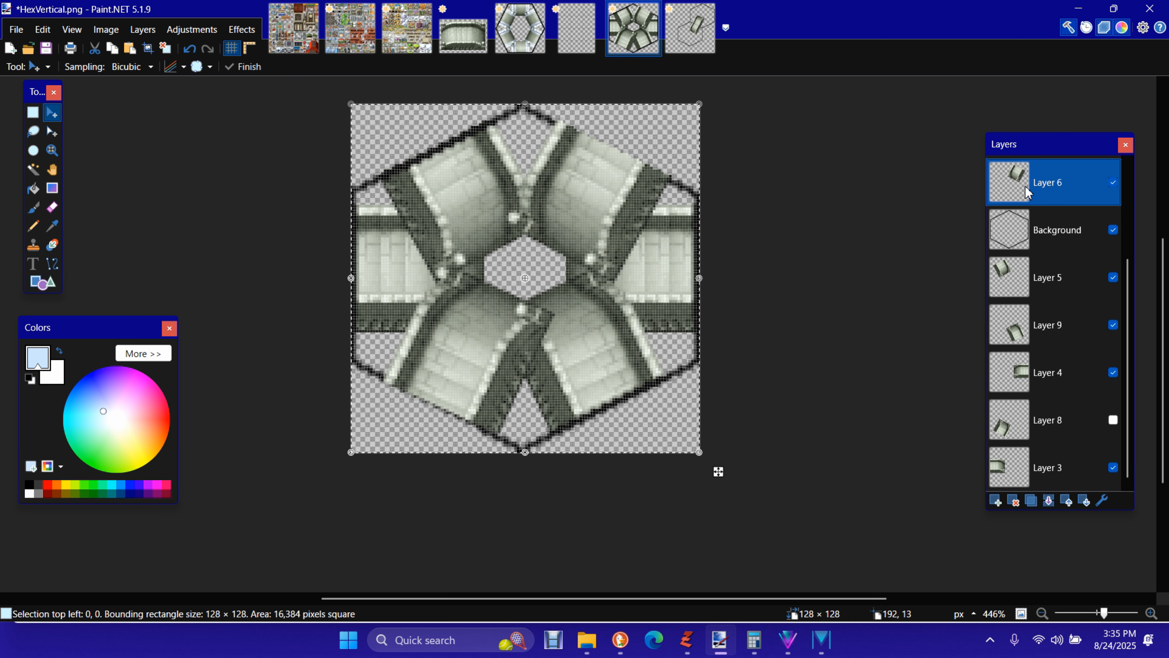
left_click(497, 21)
left_click(576, 28)
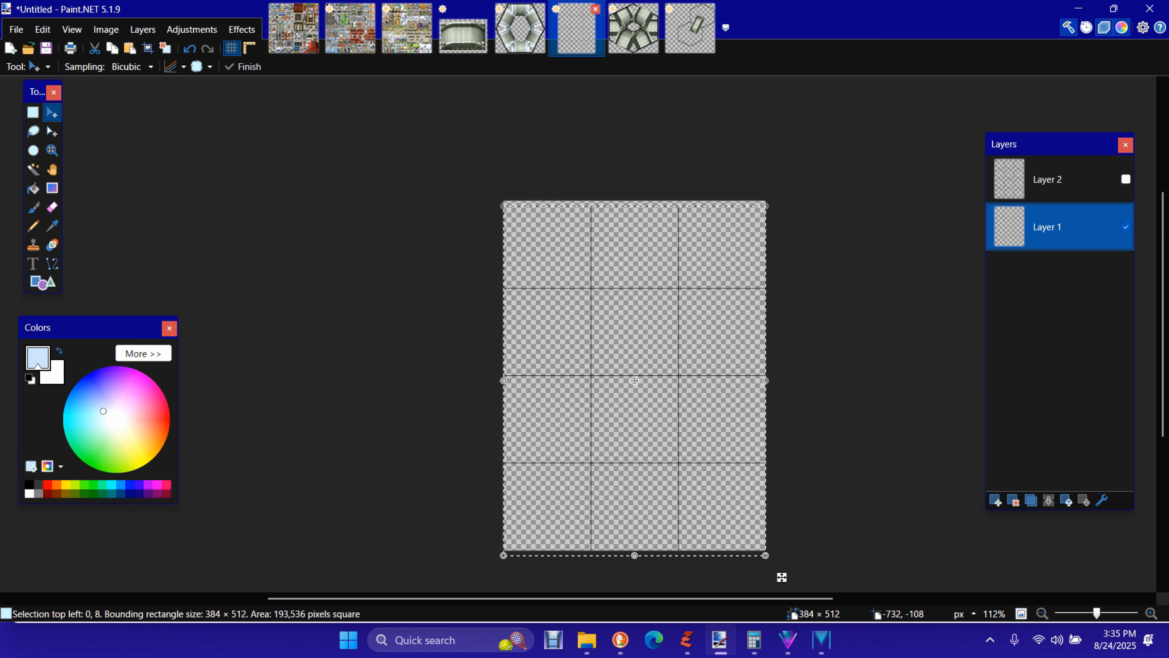
- Clear the selection and the offset grid on Layer 1, and render a 128-pixel Grid / Checkerboard grid across the whole canvas
left_click_drag(782, 577, 782, 572)
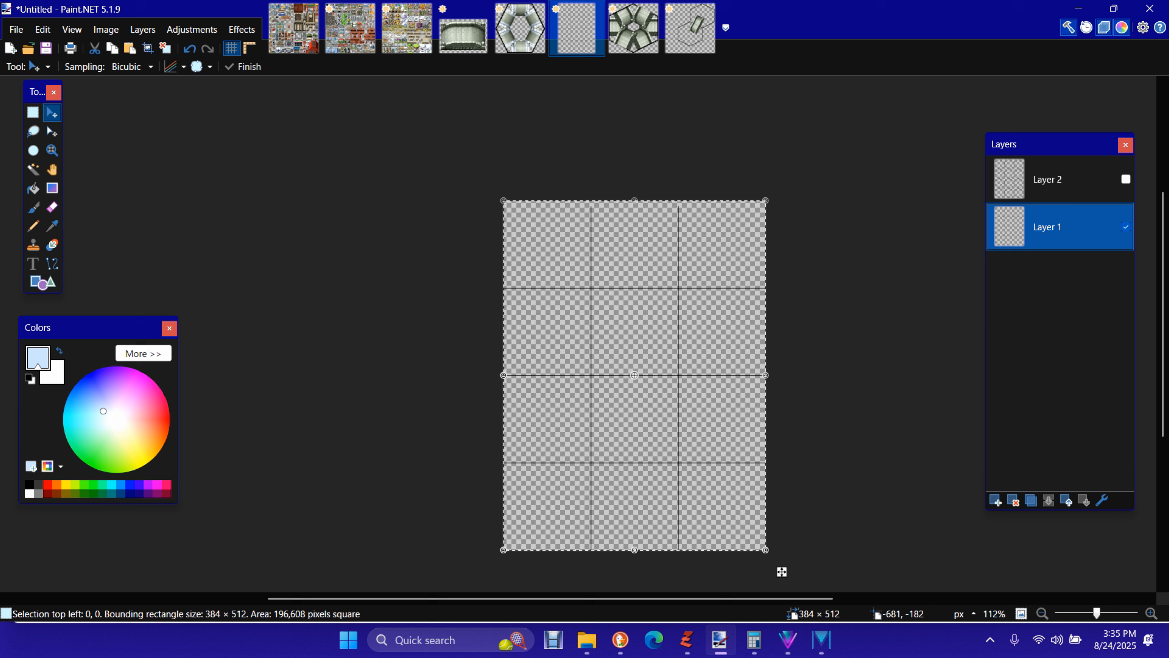
key("ctrl+d")
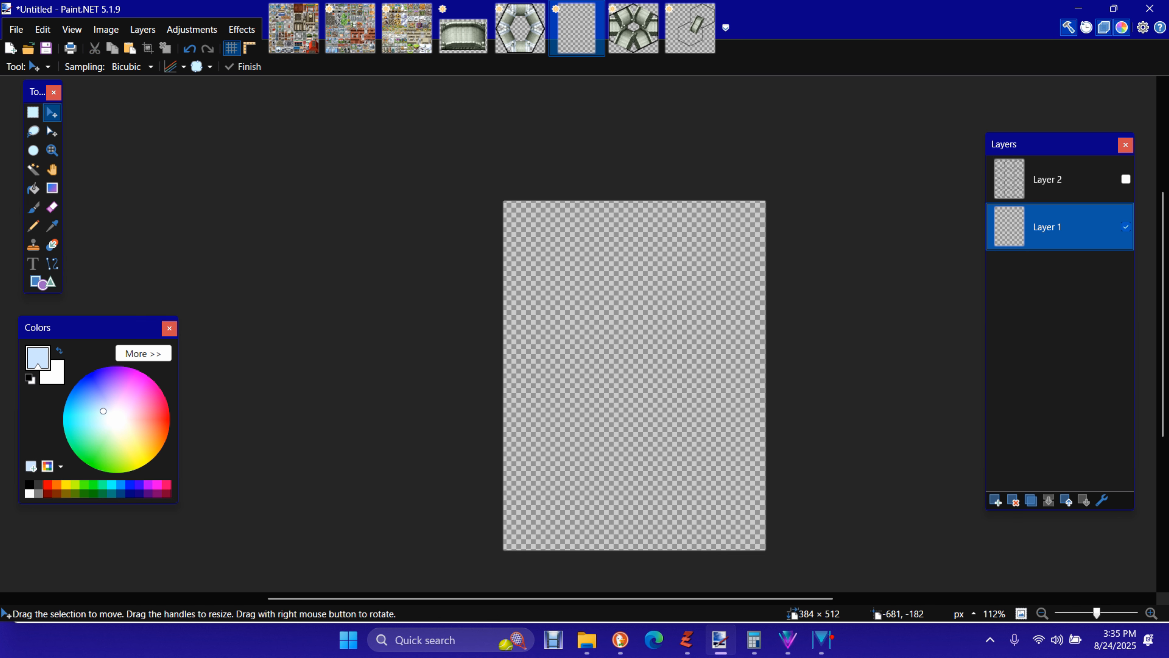
left_click(243, 31)
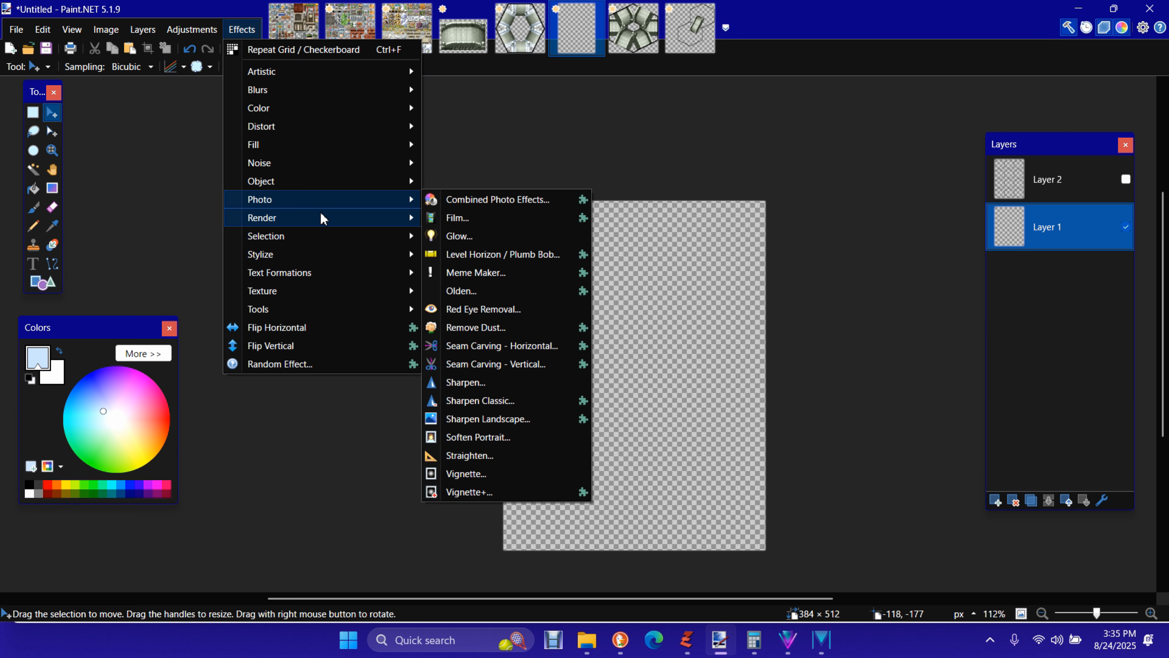
mouse_move(324, 219)
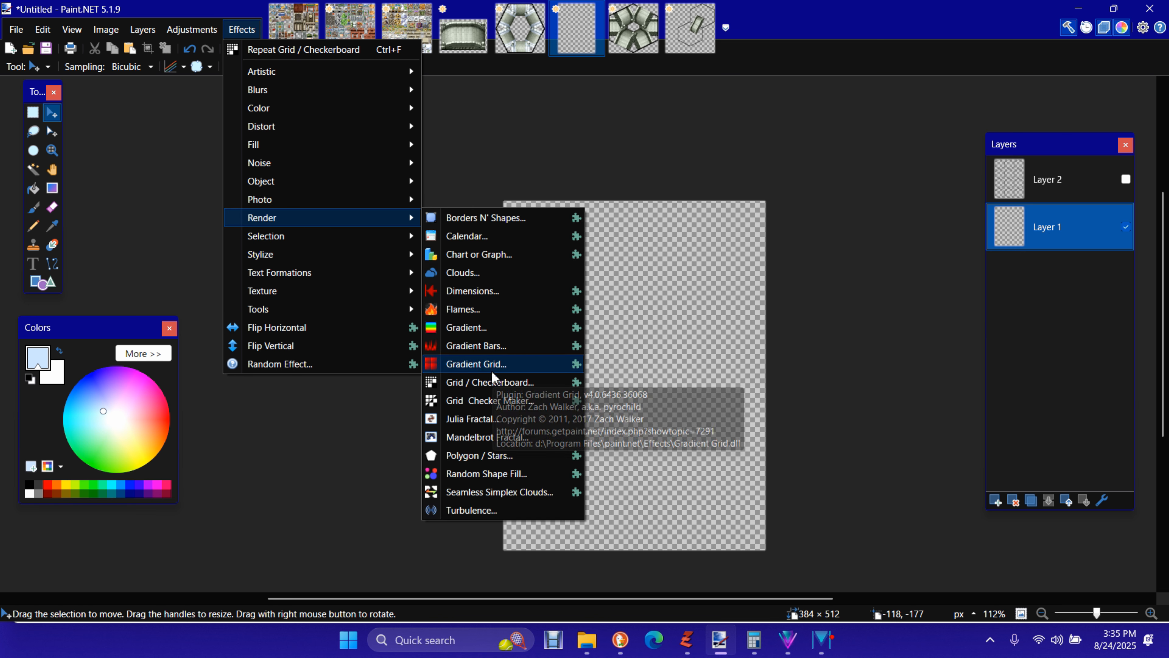
left_click(493, 384)
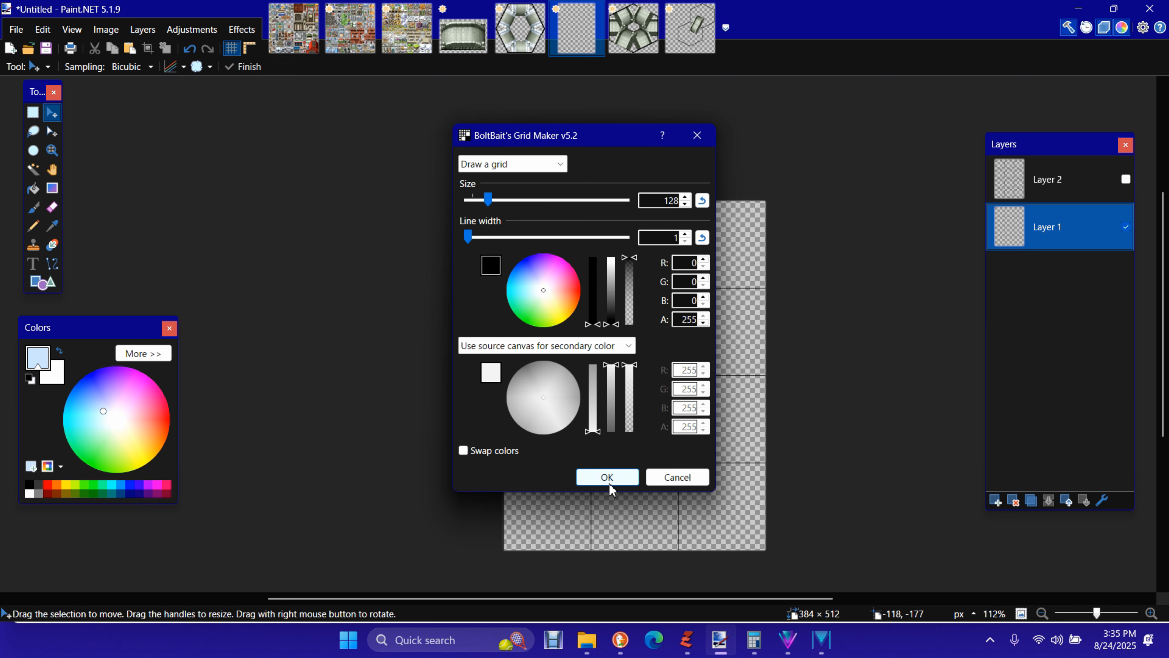
left_click(614, 477)
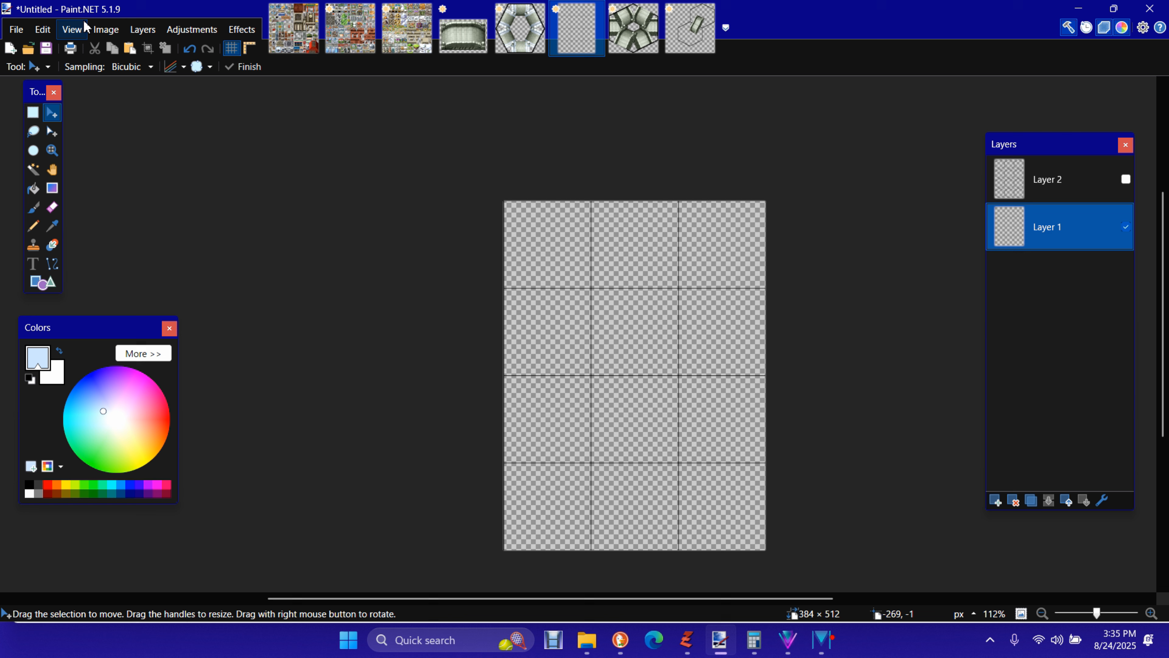
- Paste the copied Layer 6 piece into a new layer of the tileset template, in the first grid cell
left_click(43, 33)
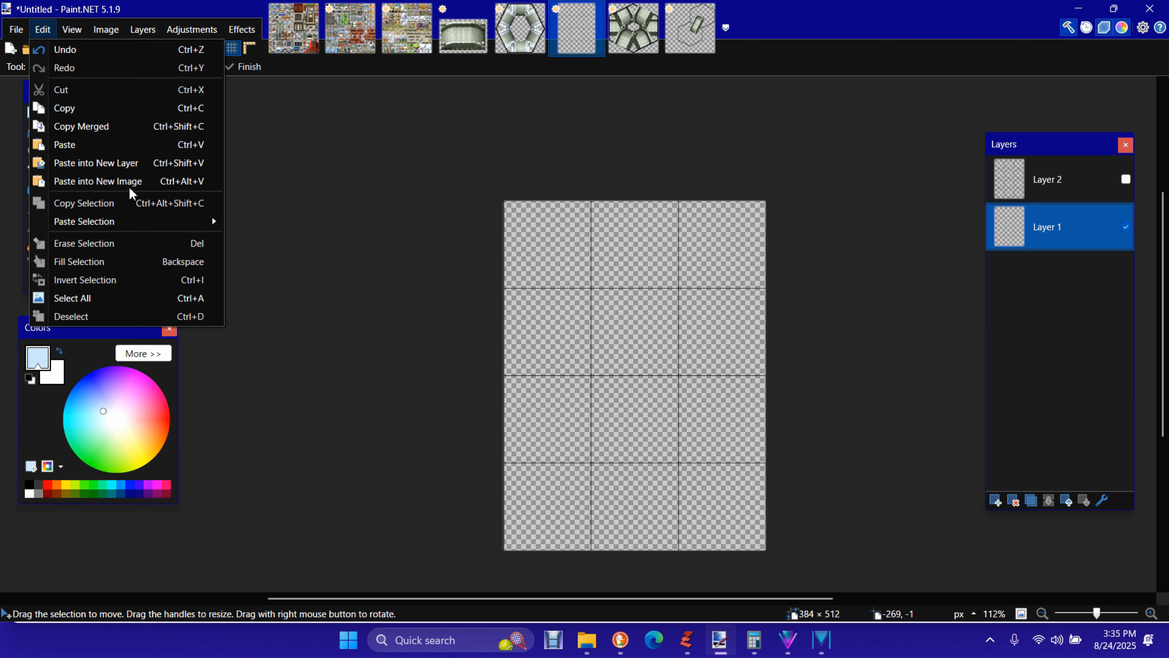
left_click(124, 163)
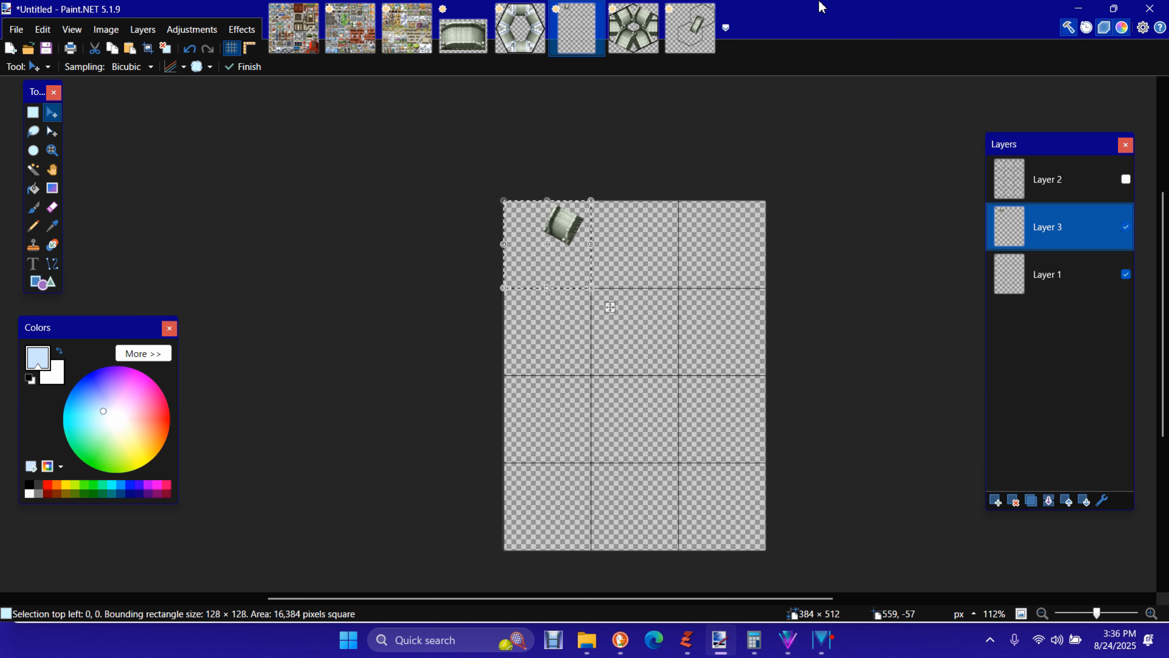
- Copy the piece on Layer 4 of HexVertical.png and return to the tileset template
left_click(639, 31)
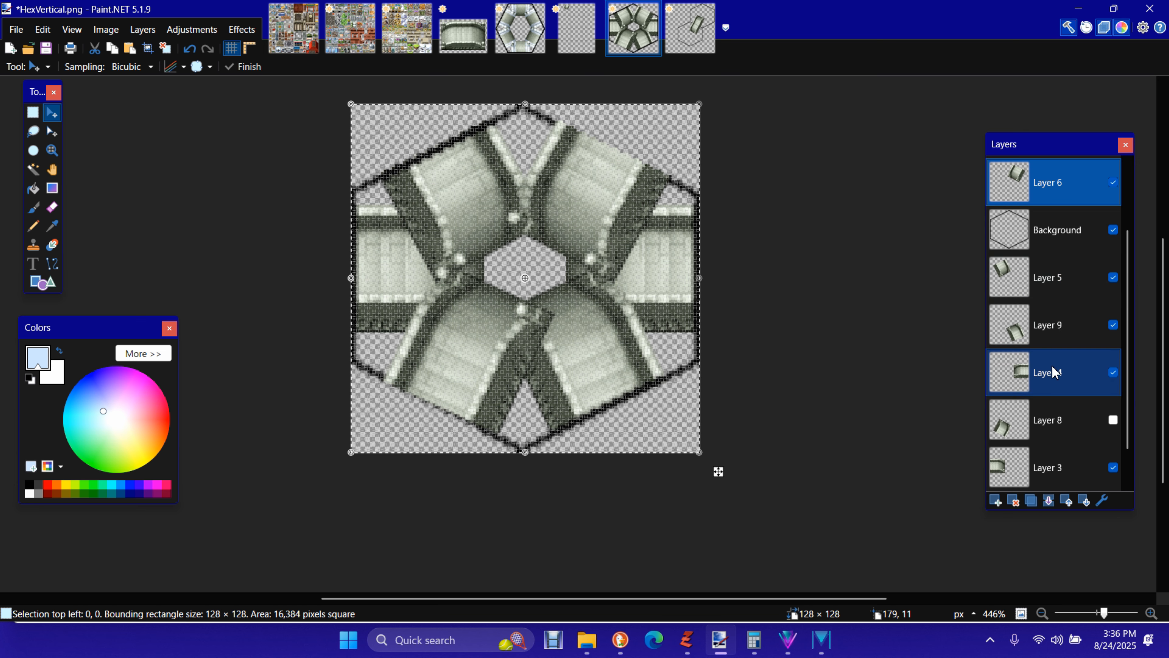
left_click(1020, 391)
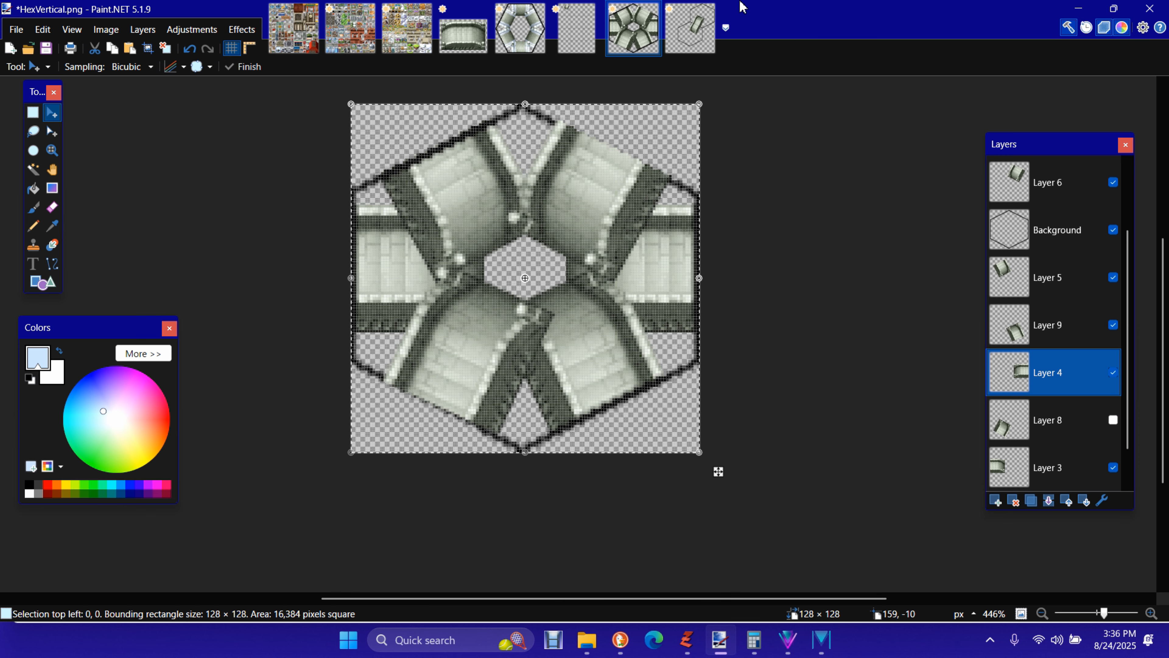
left_click(583, 50)
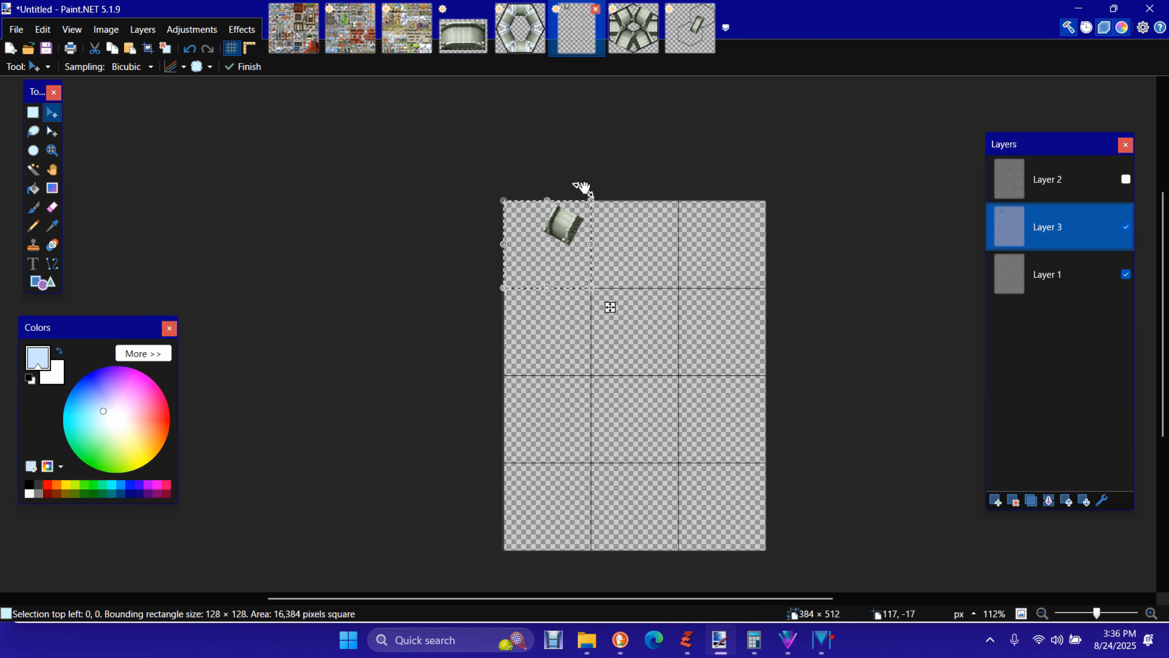
- Paste the copied Layer 4 piece into a new layer and move it to the second cell of the first row, at 128, 0
left_click(44, 30)
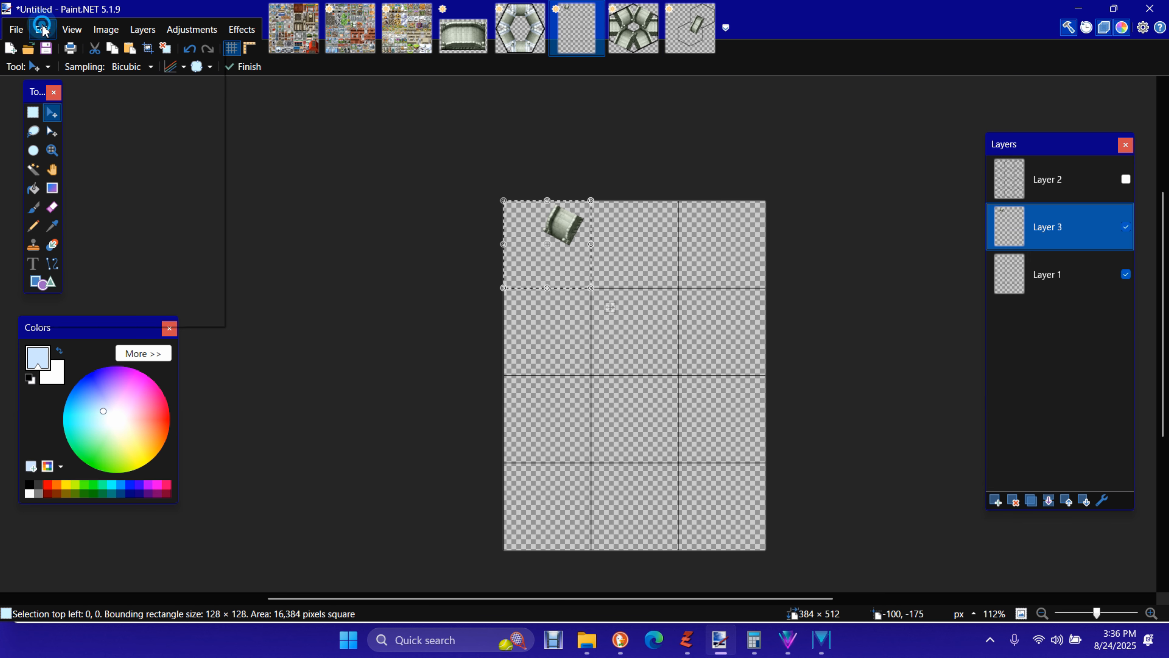
left_click(100, 166)
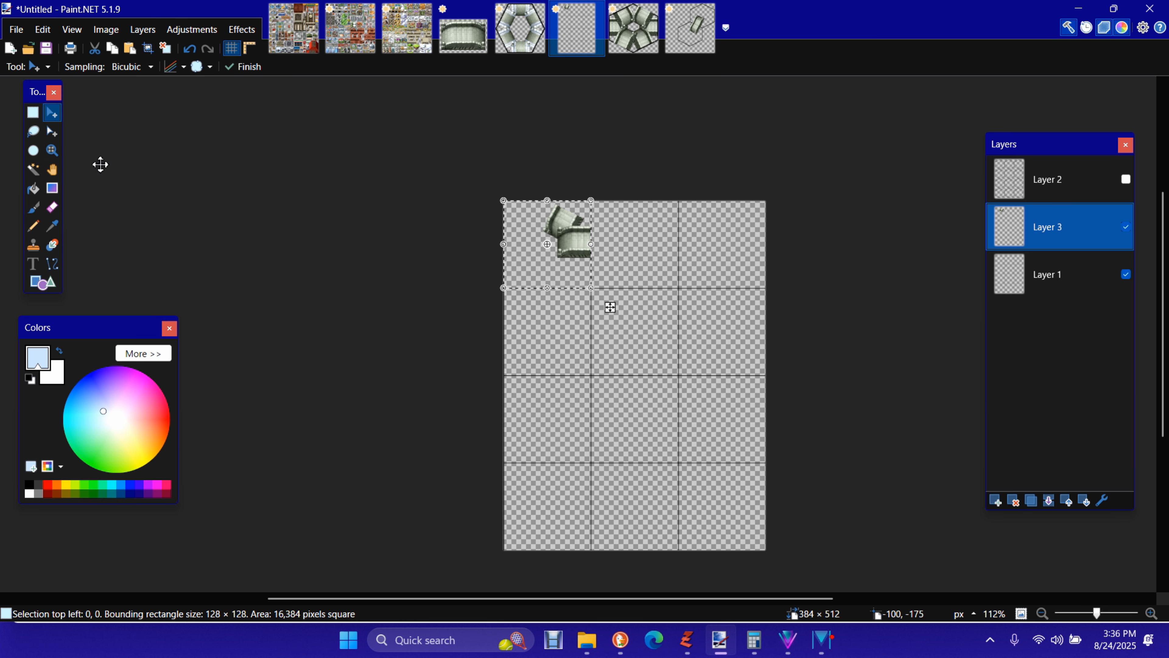
left_click_drag(611, 307, 698, 307)
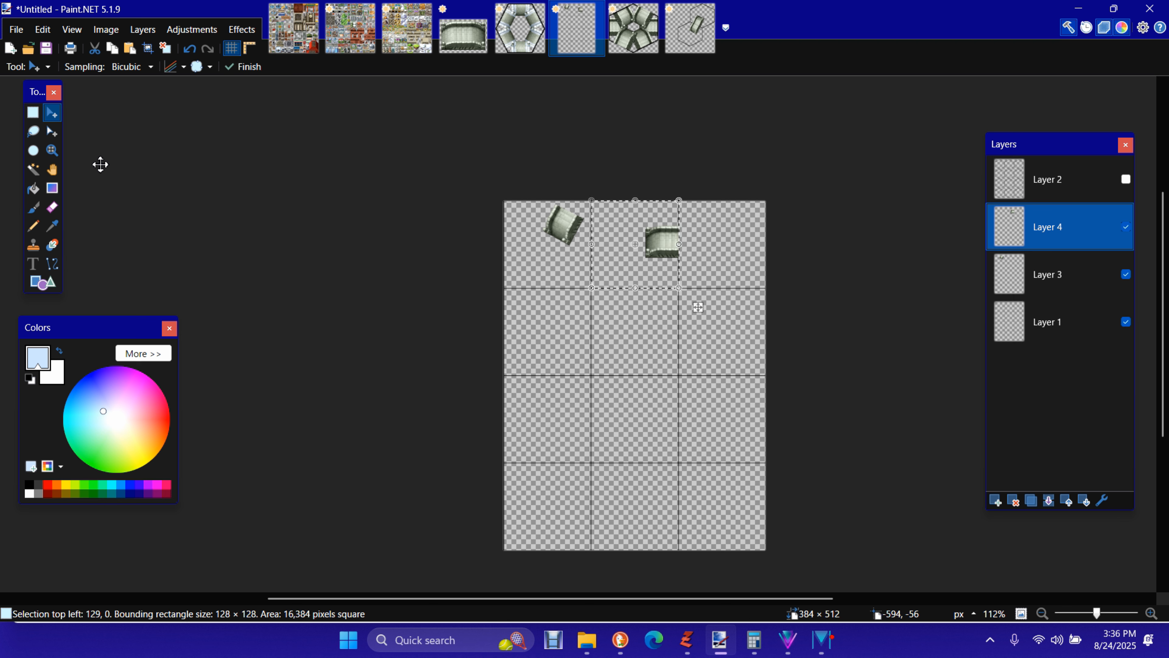
key("Left")
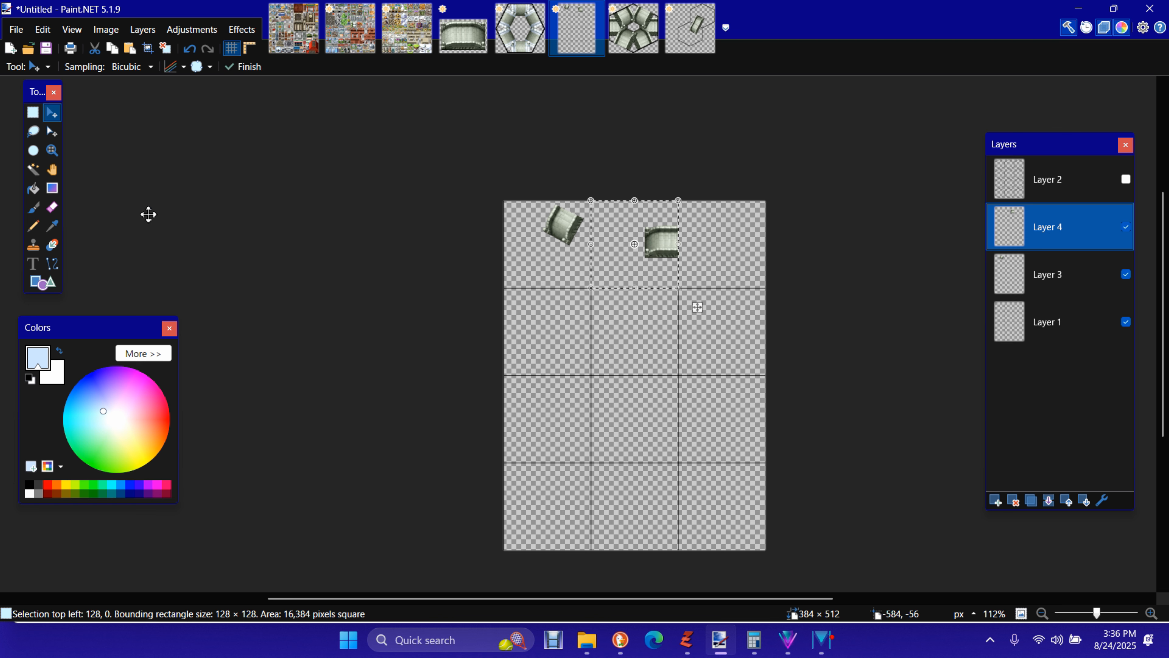
- Copy the Layer 9 piece of HexVertical.png into a new layer of the tileset template and move it to the third cell, at 256, 0
left_click(643, 39)
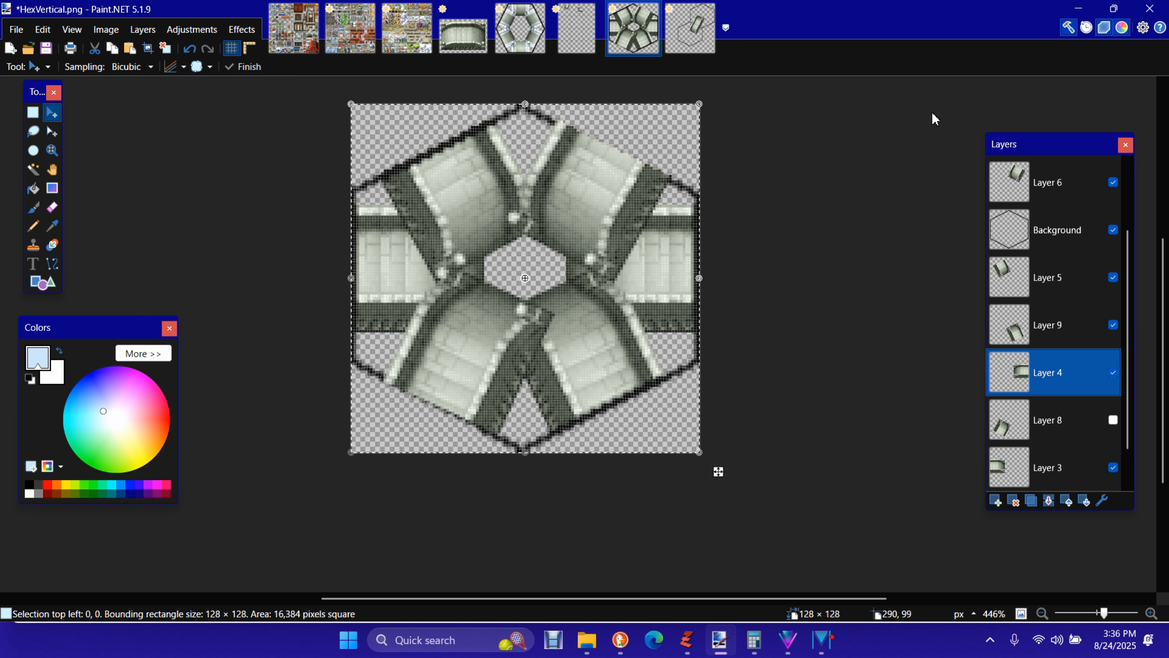
left_click(1052, 328)
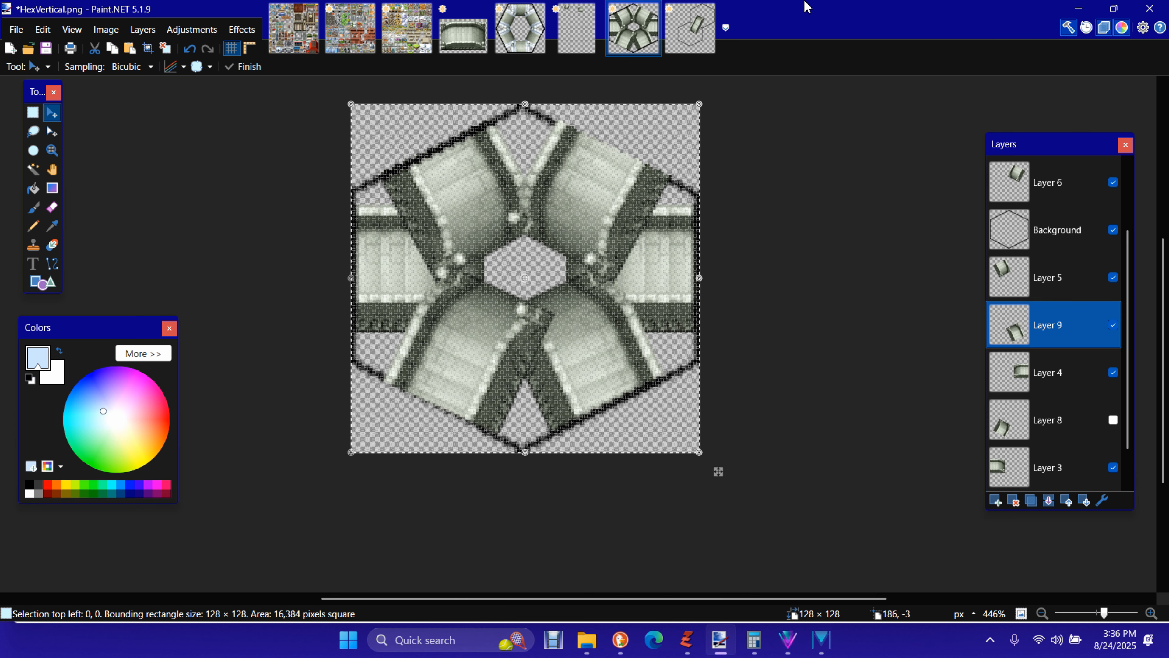
left_click(594, 40)
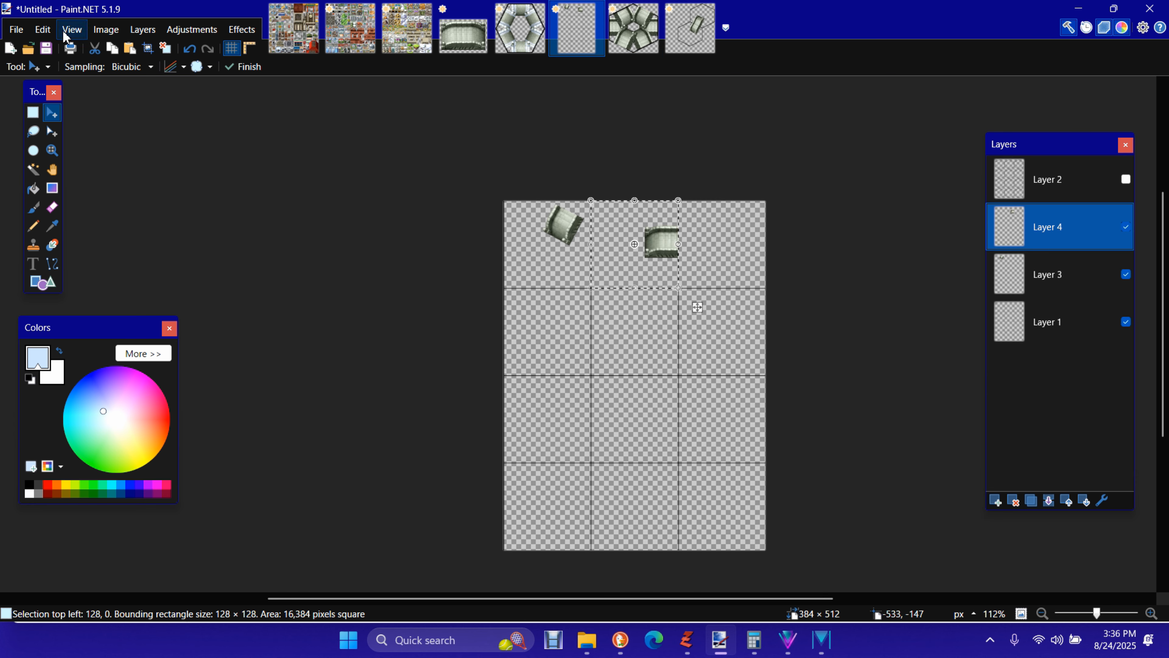
left_click(42, 29)
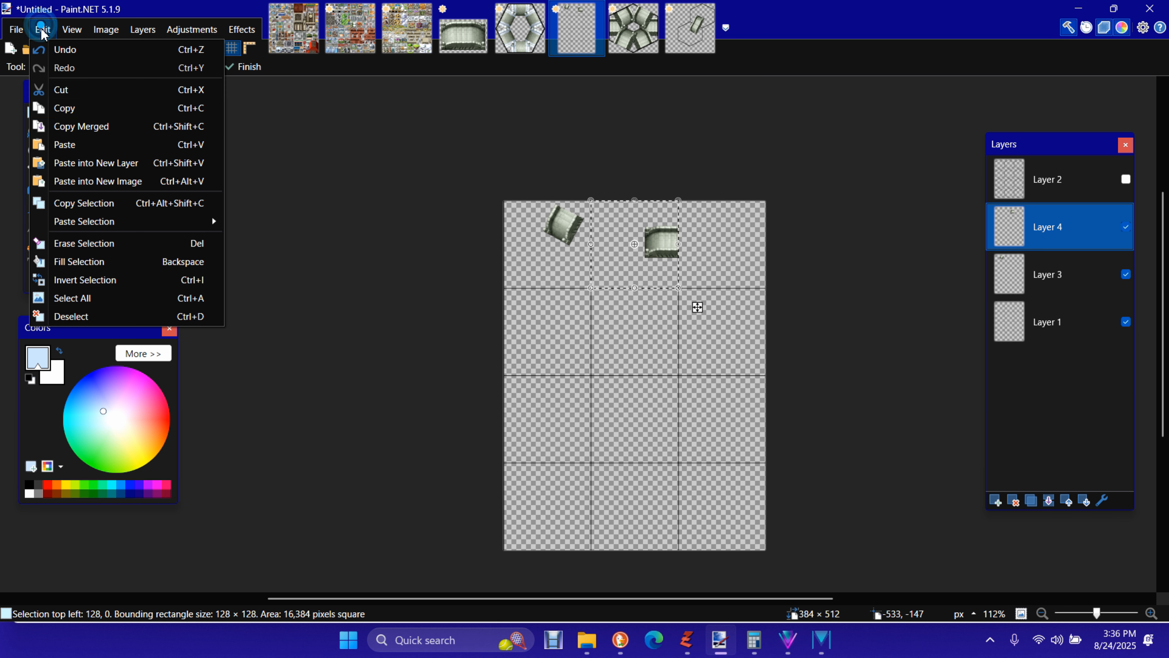
left_click(116, 170)
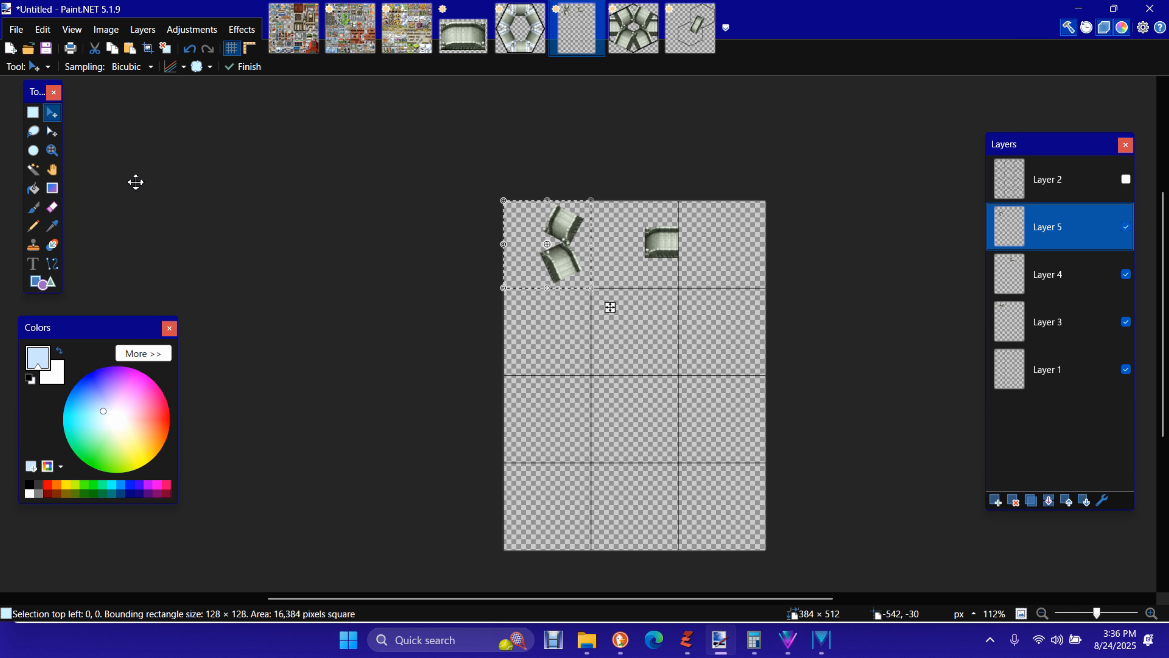
left_click_drag(610, 307, 784, 307)
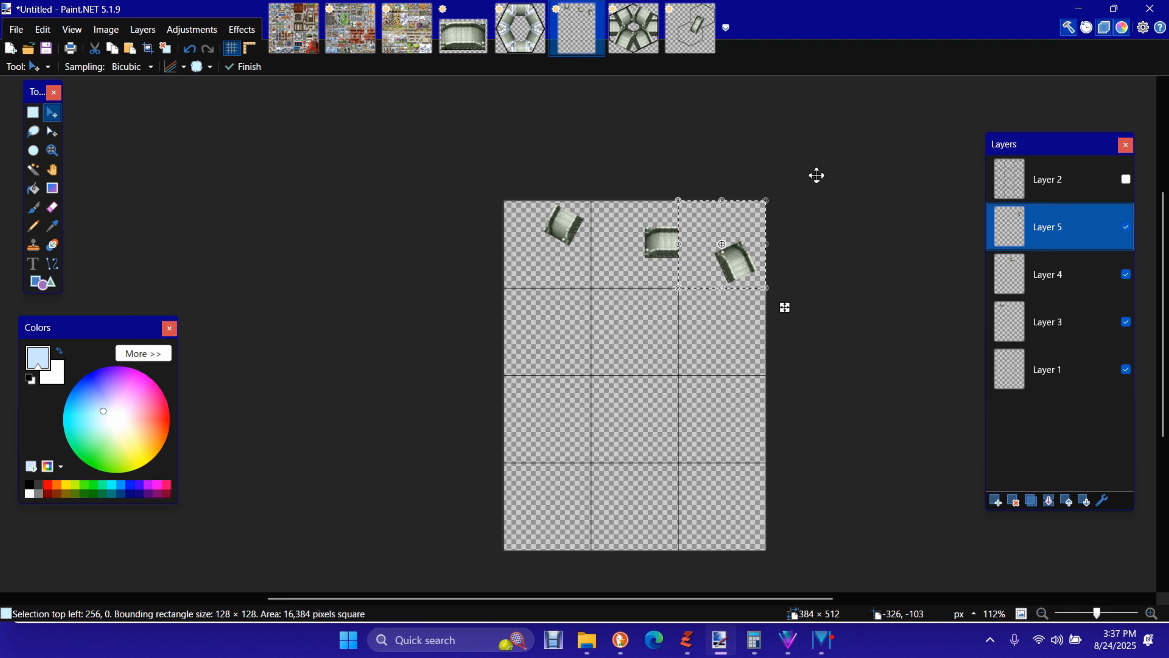
- Merge the two upper piece layers down into Layer 3, and show and hide the Layer 2 hexagon outlines to check the placement
left_click(1051, 501)
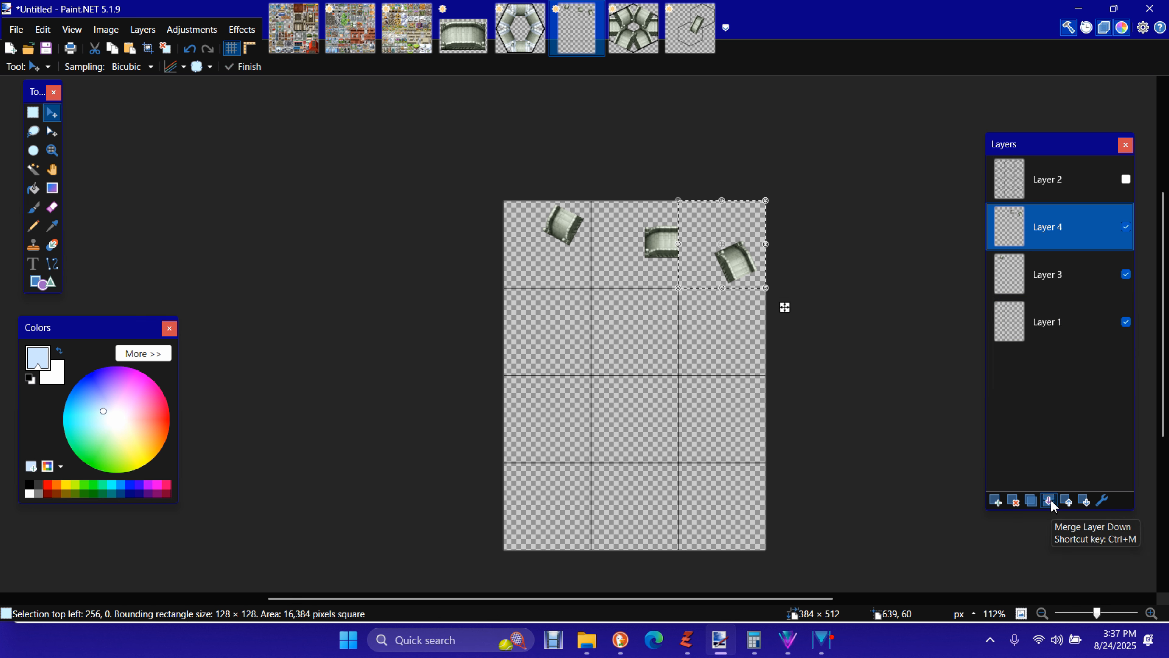
left_click(1051, 502)
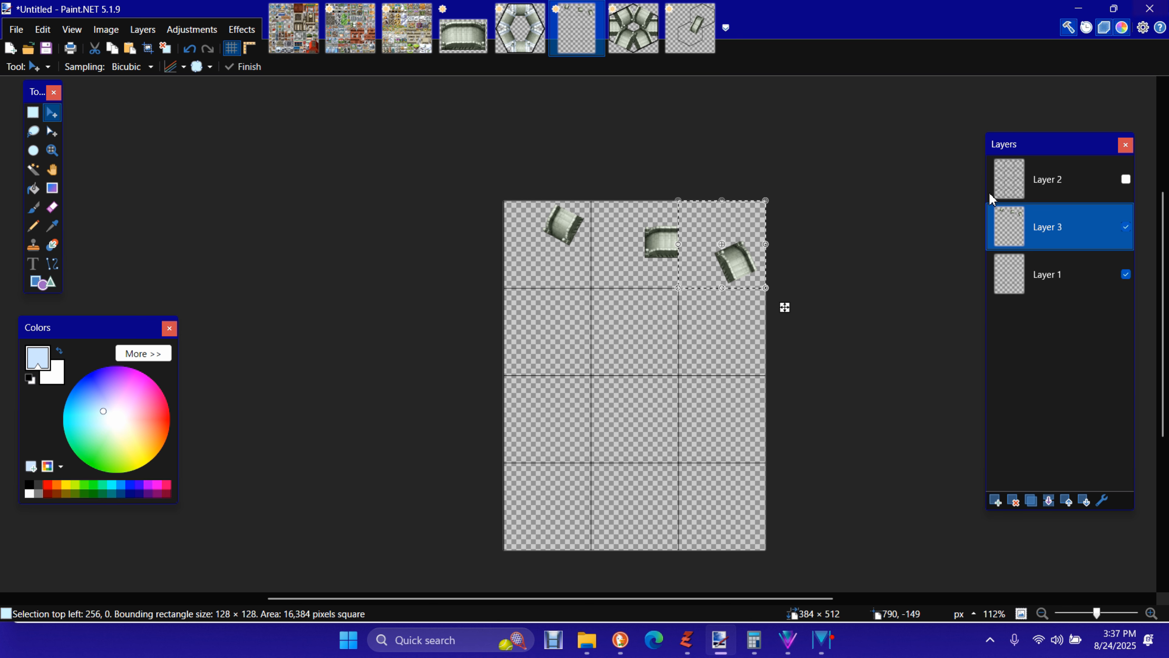
left_click(1031, 180)
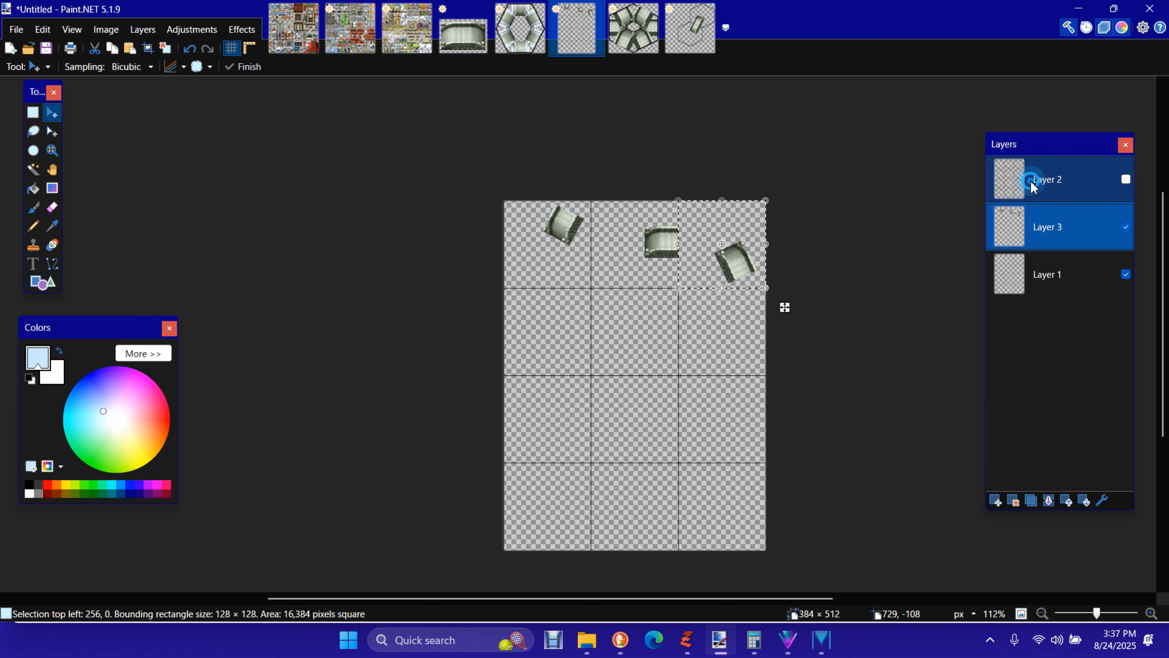
left_click(1126, 179)
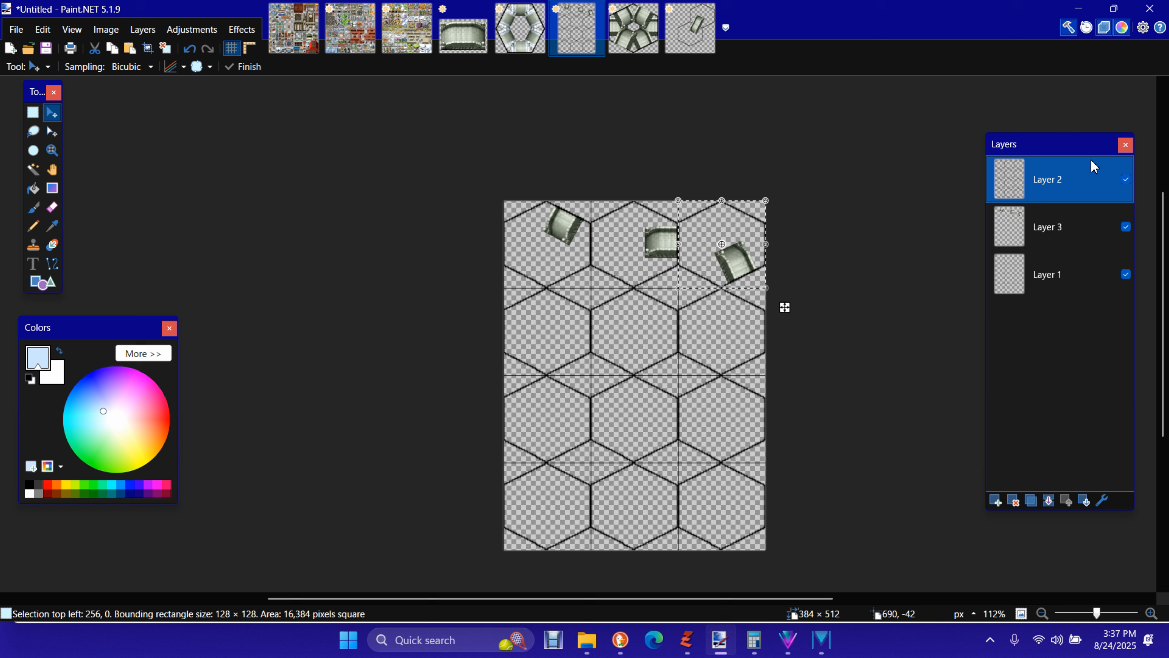
left_click(1126, 180)
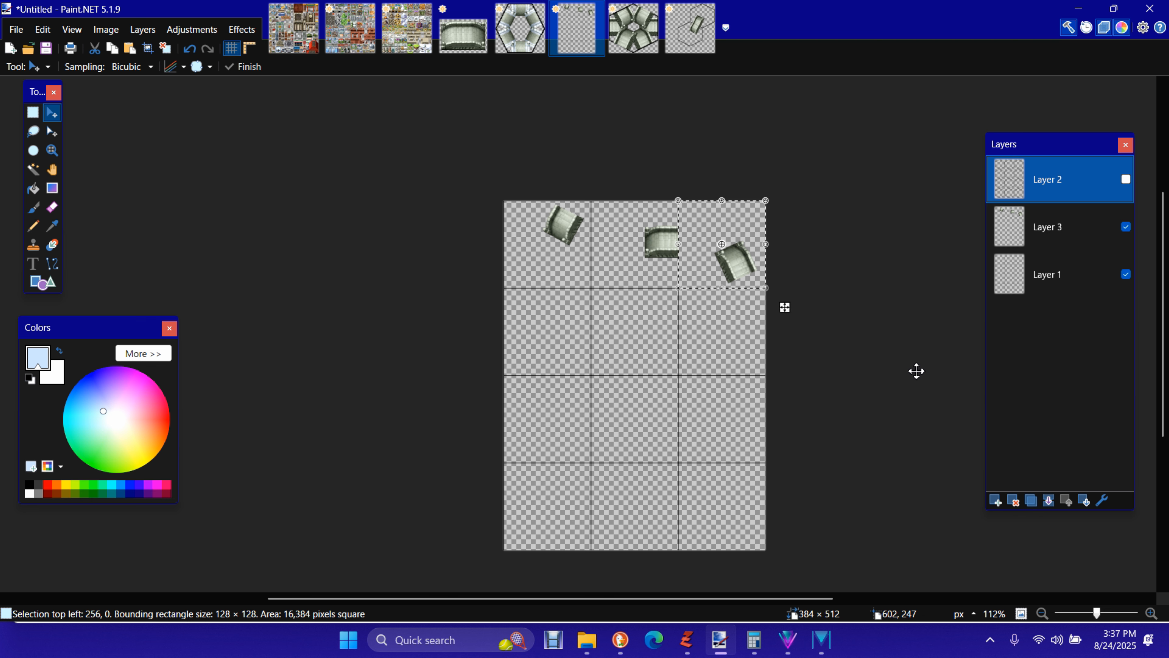
- Open Cemetary.png from the NewTerrain folder and examine the large cemetery tile up close
left_click(29, 54)
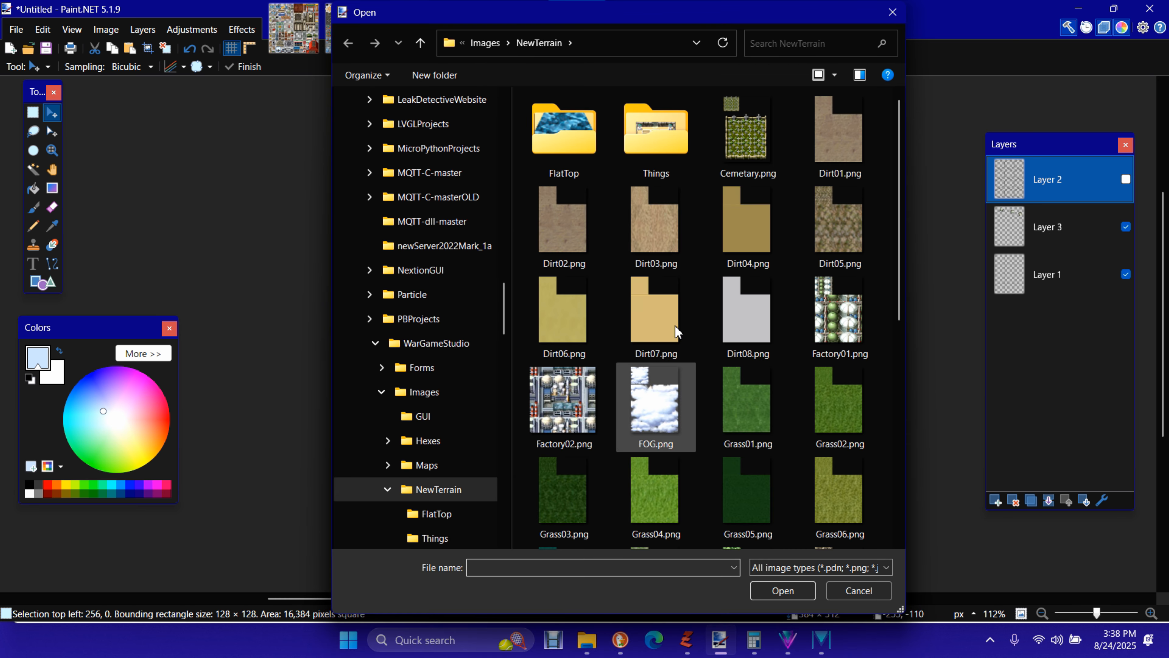
double_click(752, 134)
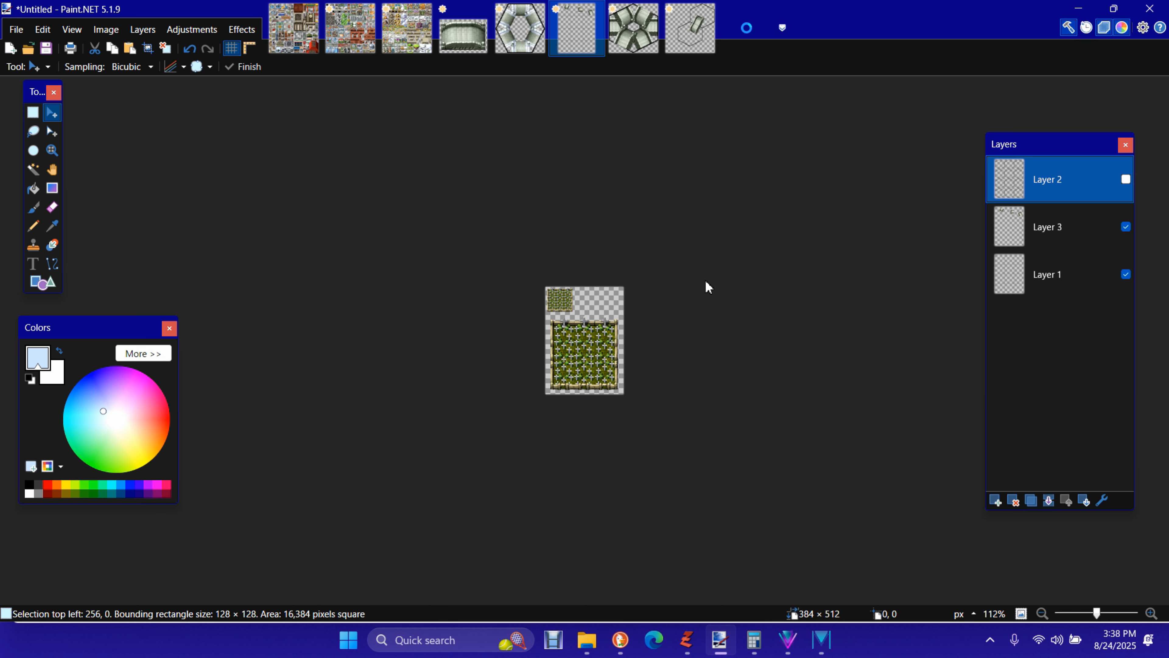
scroll(707, 377, "up", 5)
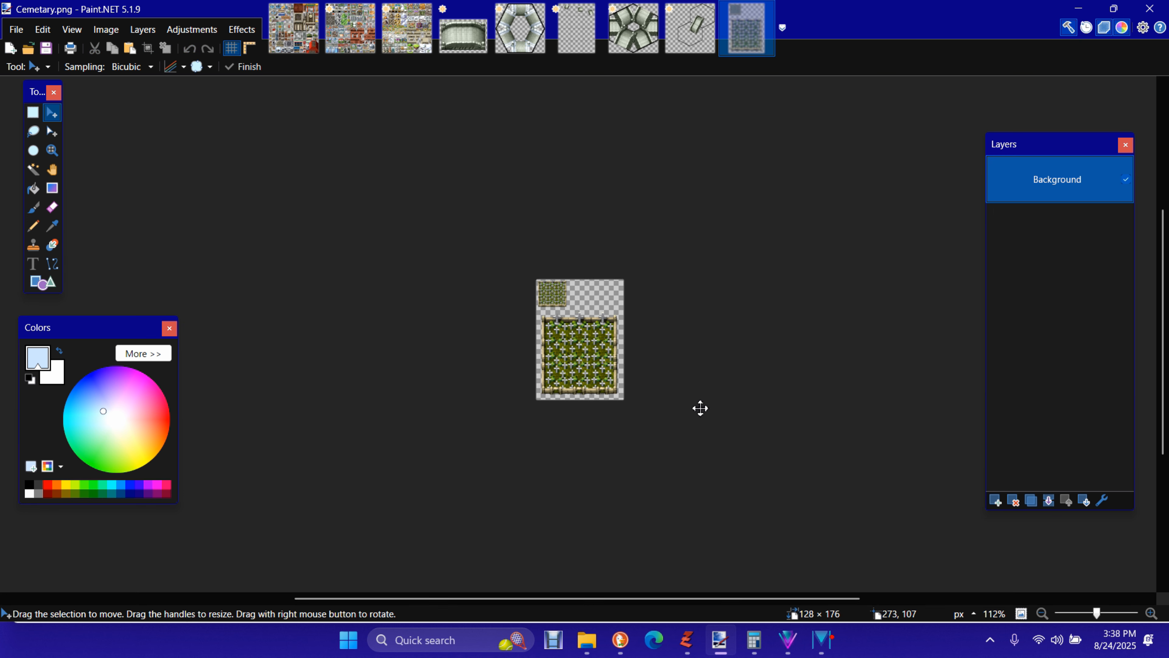
scroll(695, 428, "up", 6)
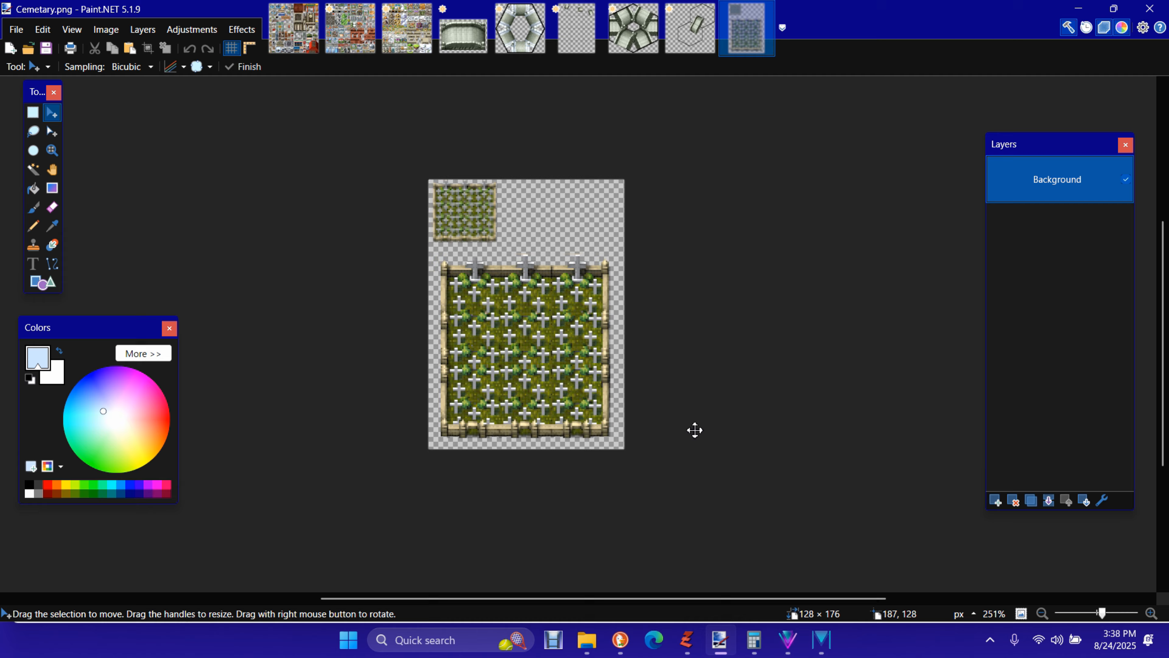
scroll(695, 430, "up", 5)
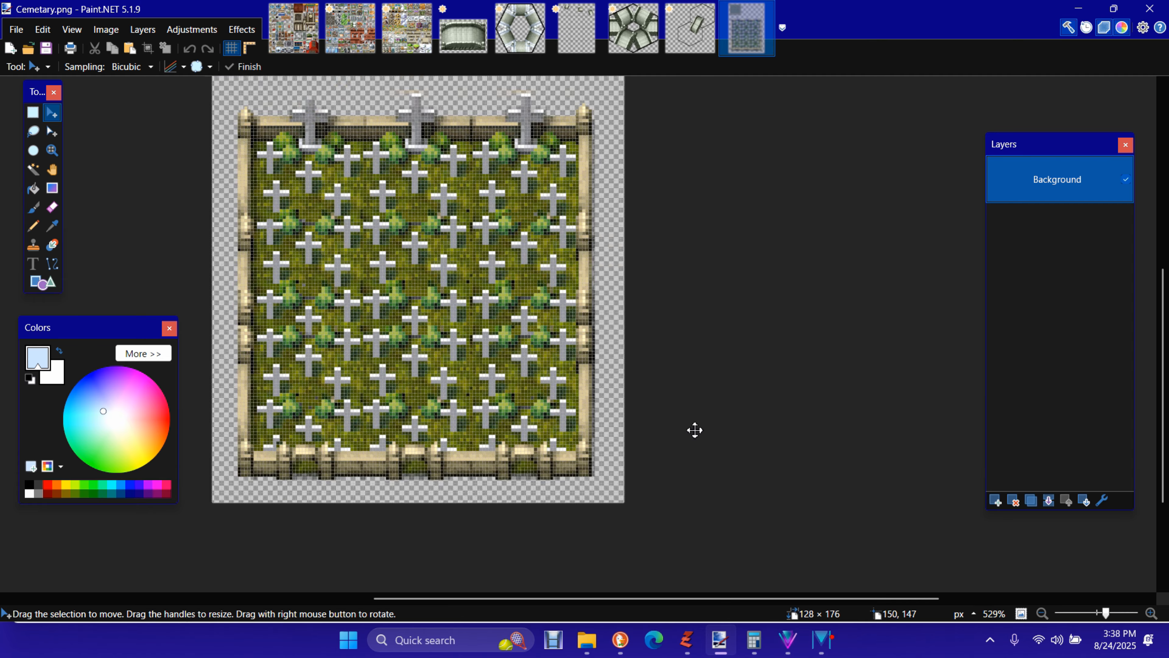
scroll(695, 430, "up", 2)
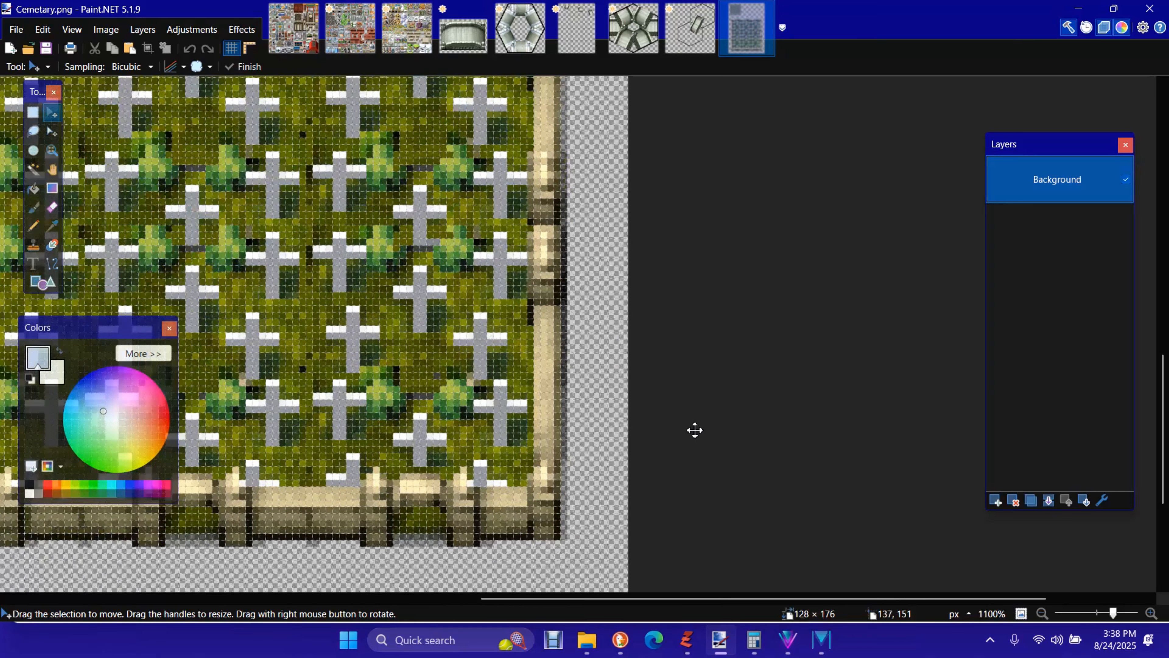
scroll(695, 430, "down", 3)
scroll(695, 430, "down", 3)
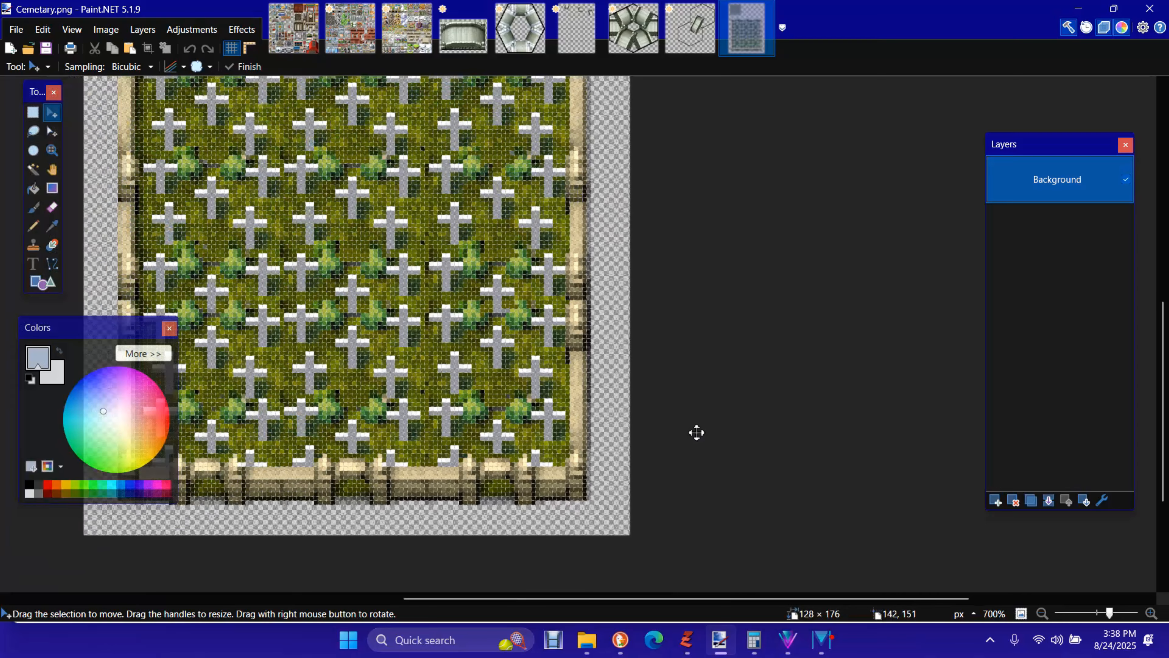
scroll(696, 431, "down", 4)
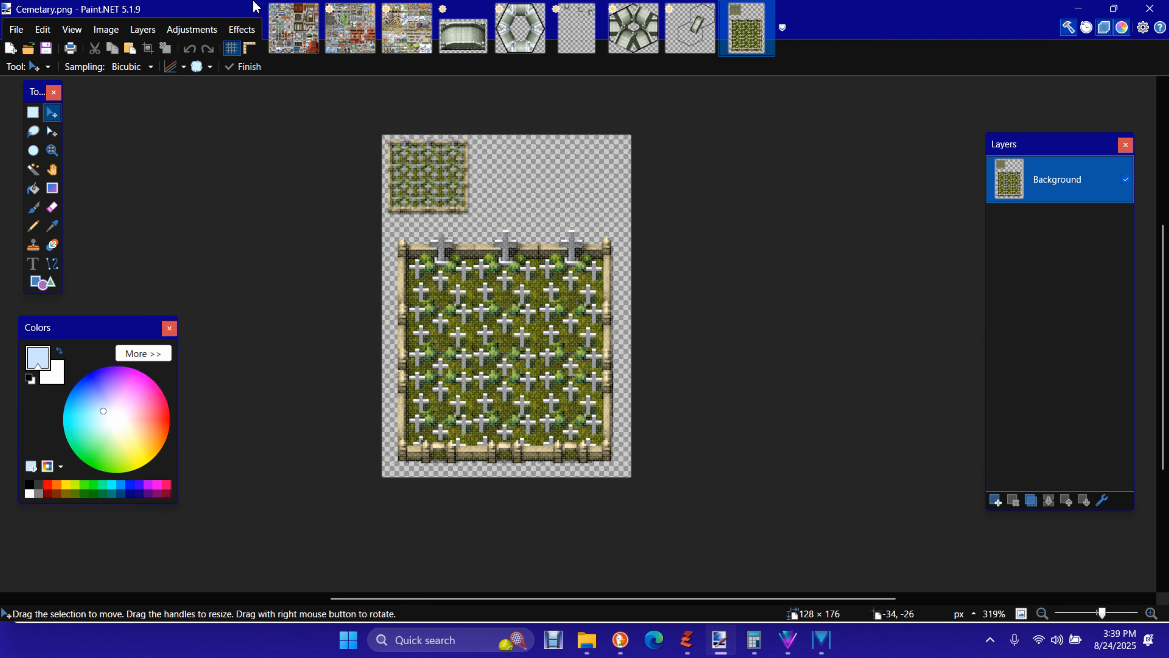
- Open FlatNegative.png and PointyNegative.png together from the Hexes folder
mouse_move(316, 7)
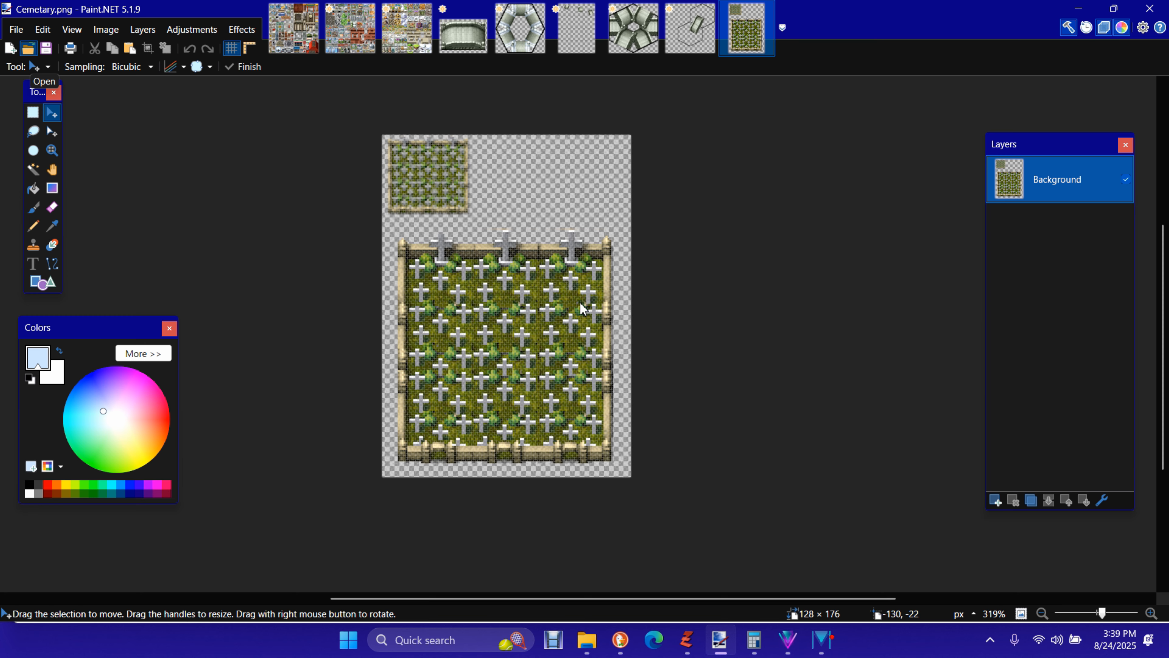
key("ctrl+o")
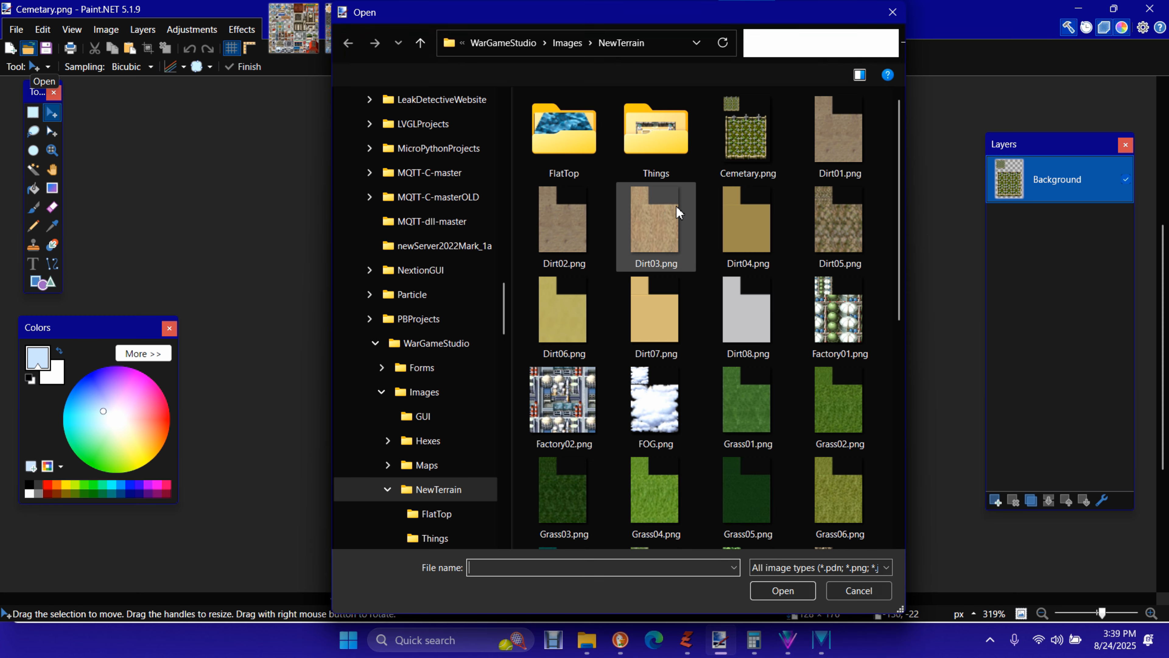
left_click(433, 445)
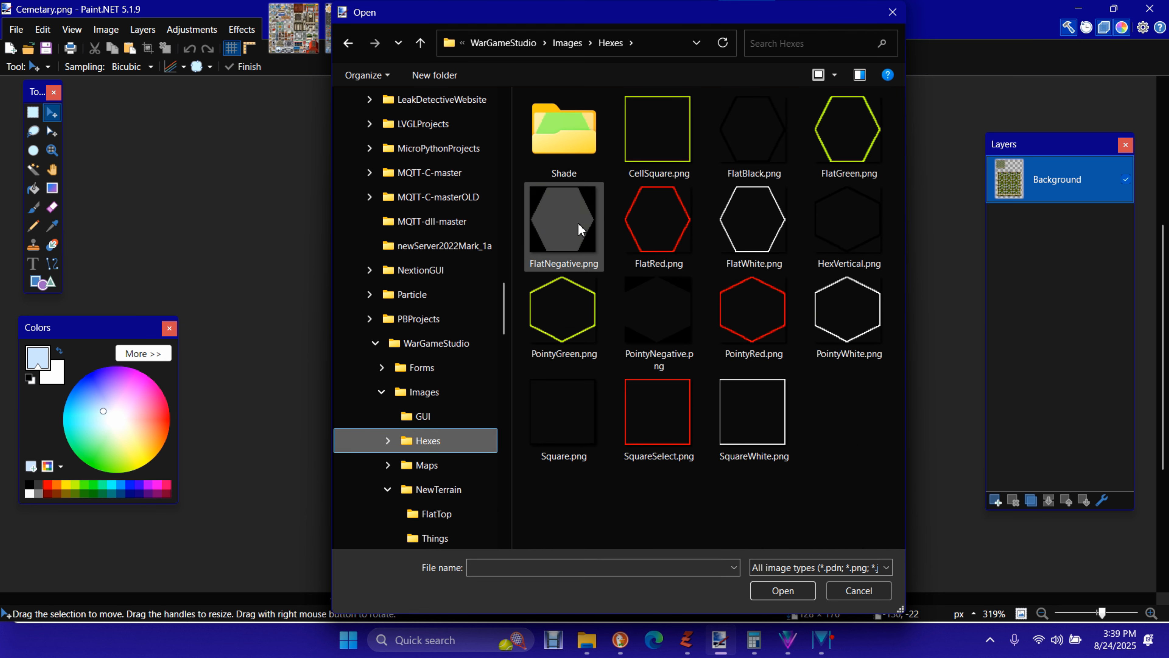
left_click(578, 227)
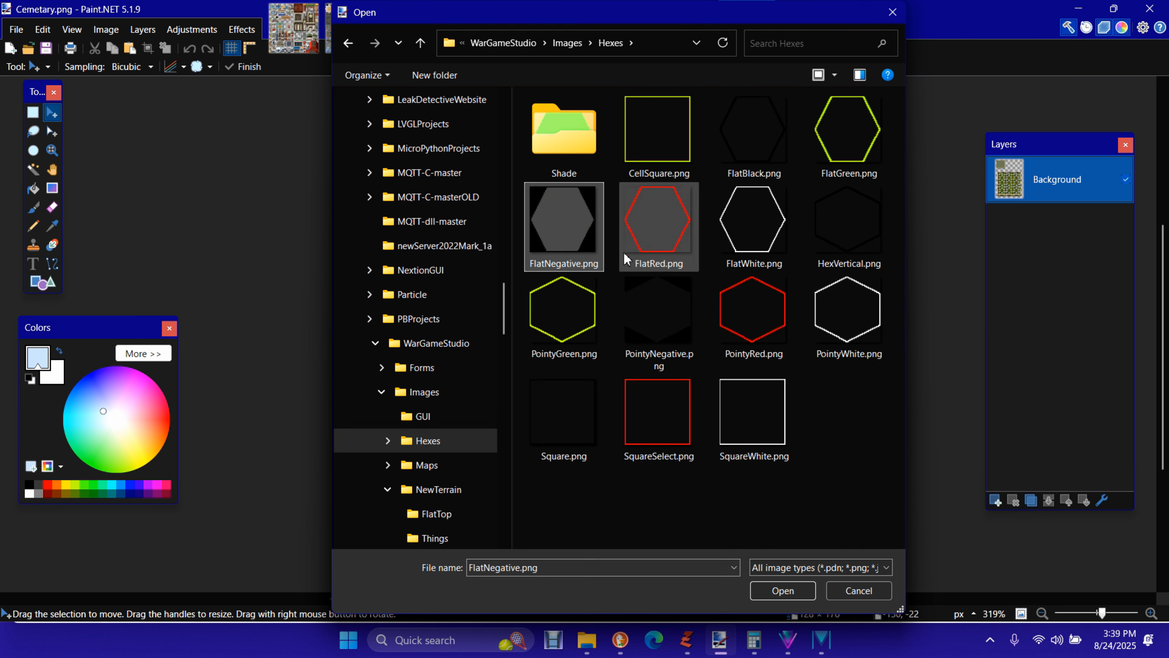
left_click(648, 299, "ctrl")
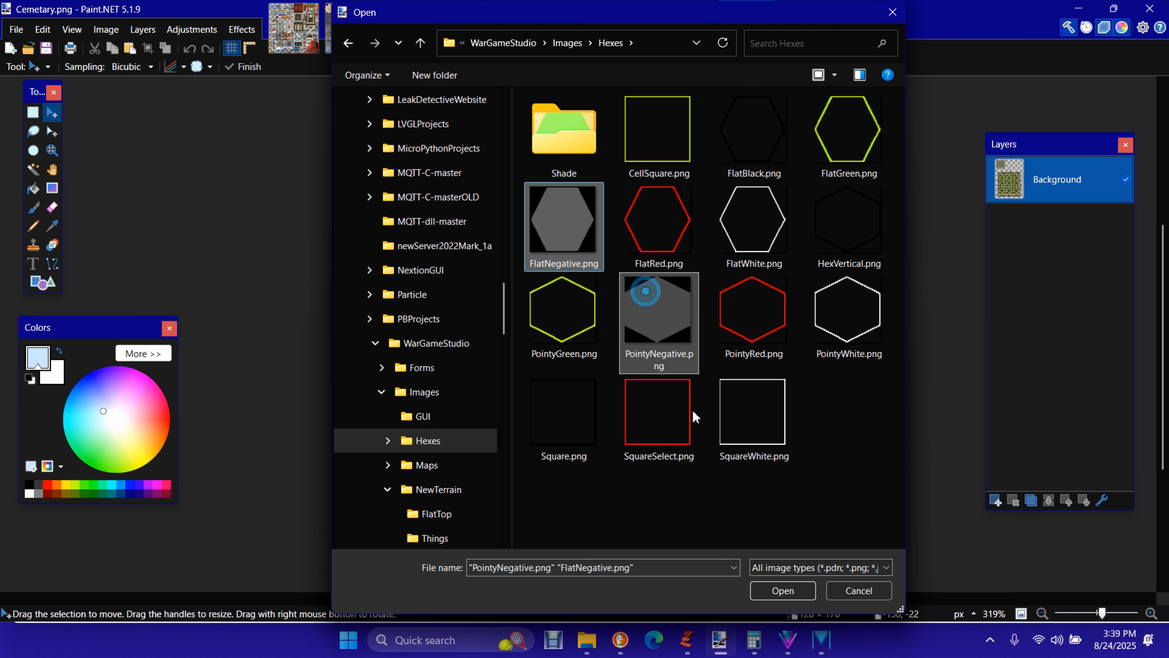
left_click(809, 591)
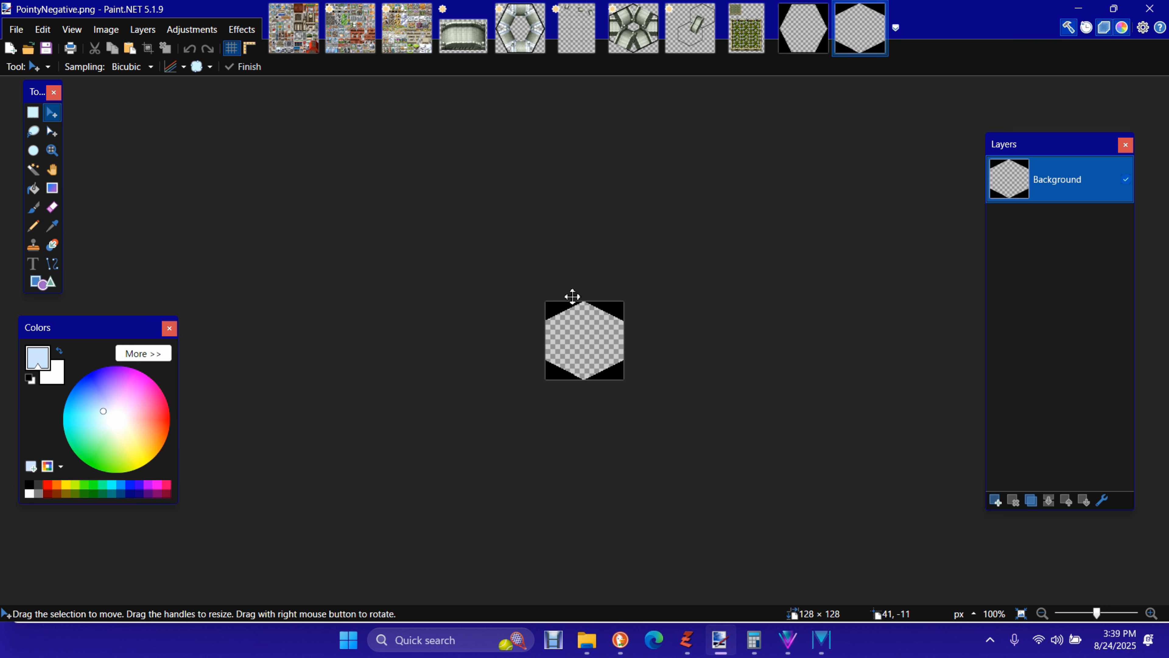
- Copy the whole PointyNegative.png image and paste it into a new layer of Cemetary.png
key("ctrl+a")
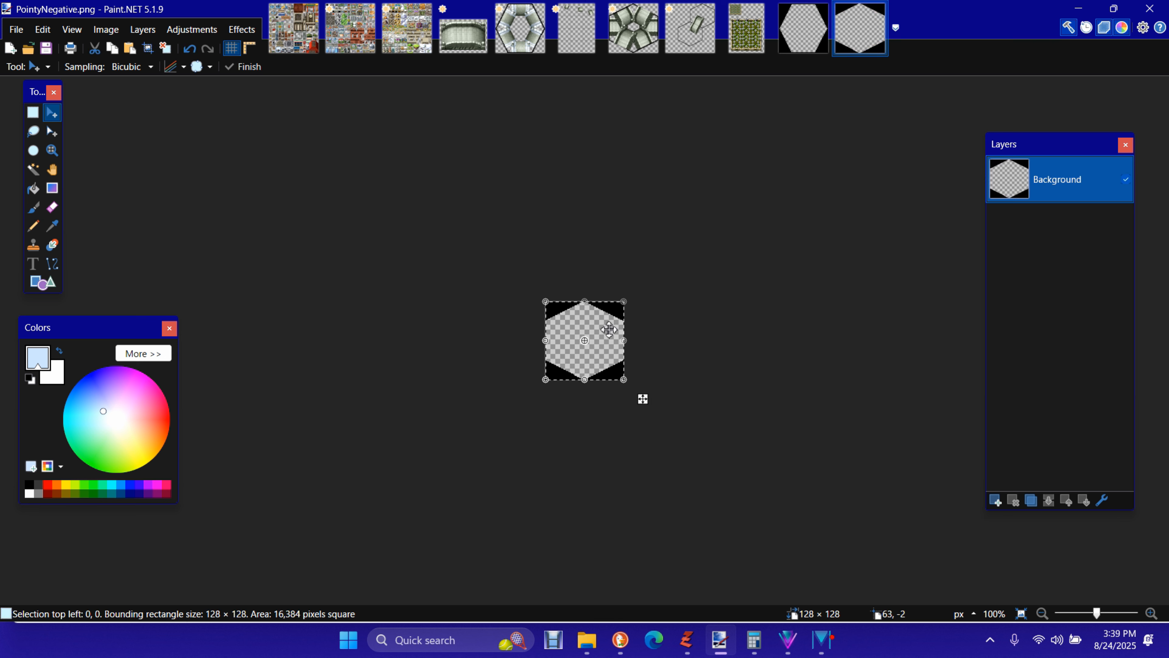
left_click(746, 29)
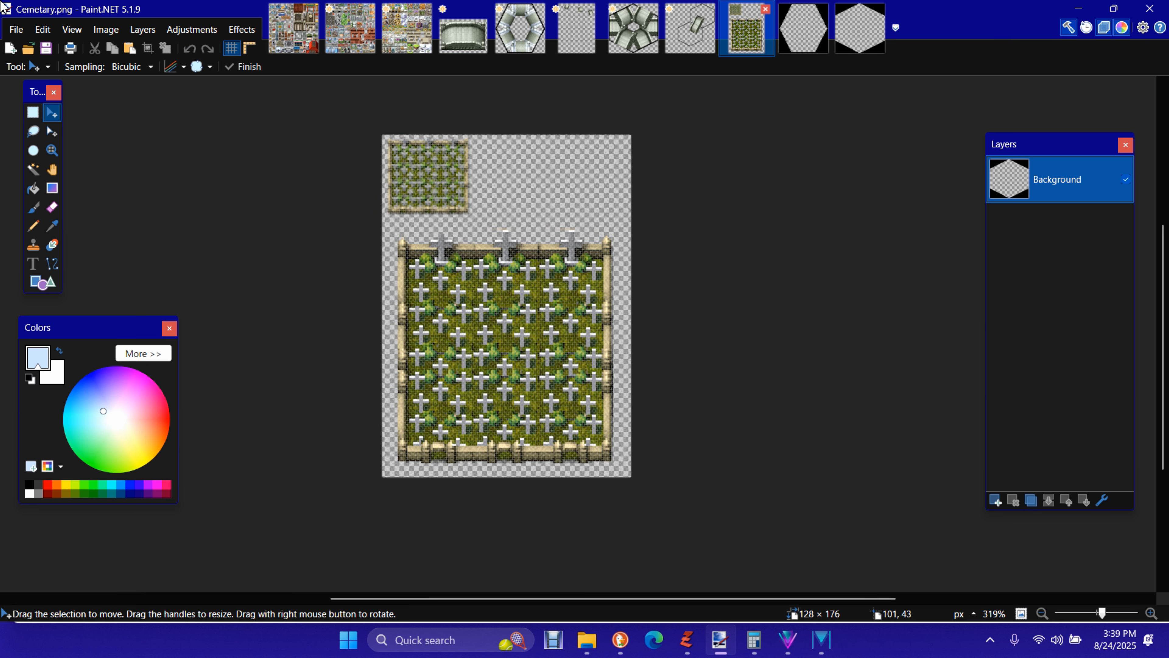
left_click(42, 29)
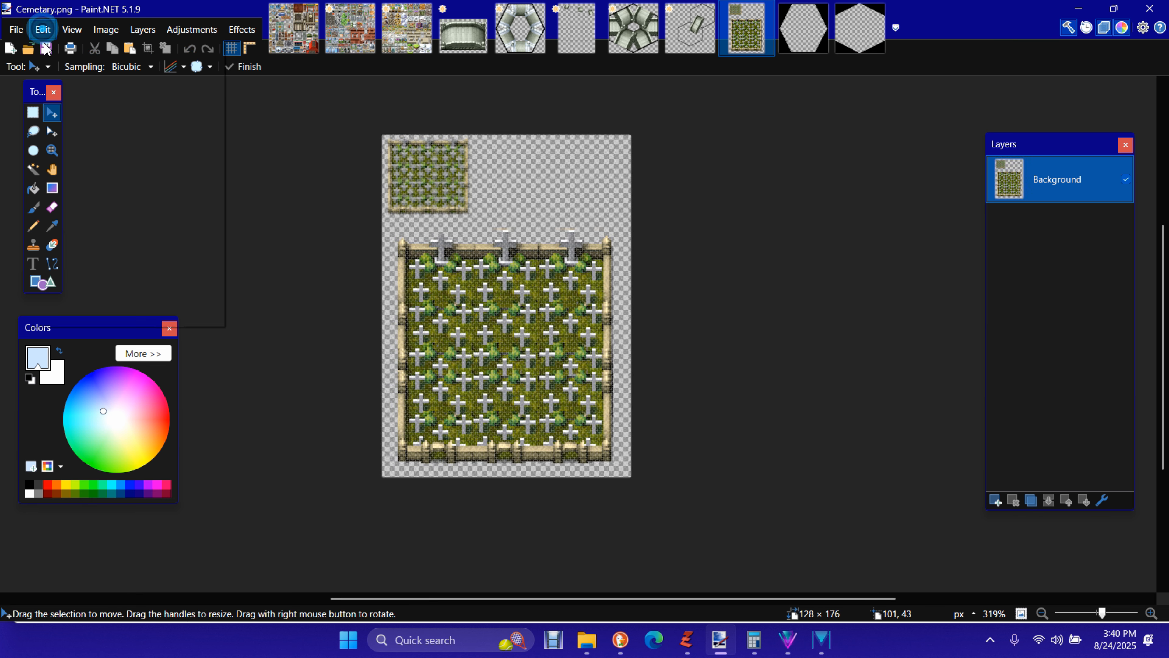
left_click(122, 162)
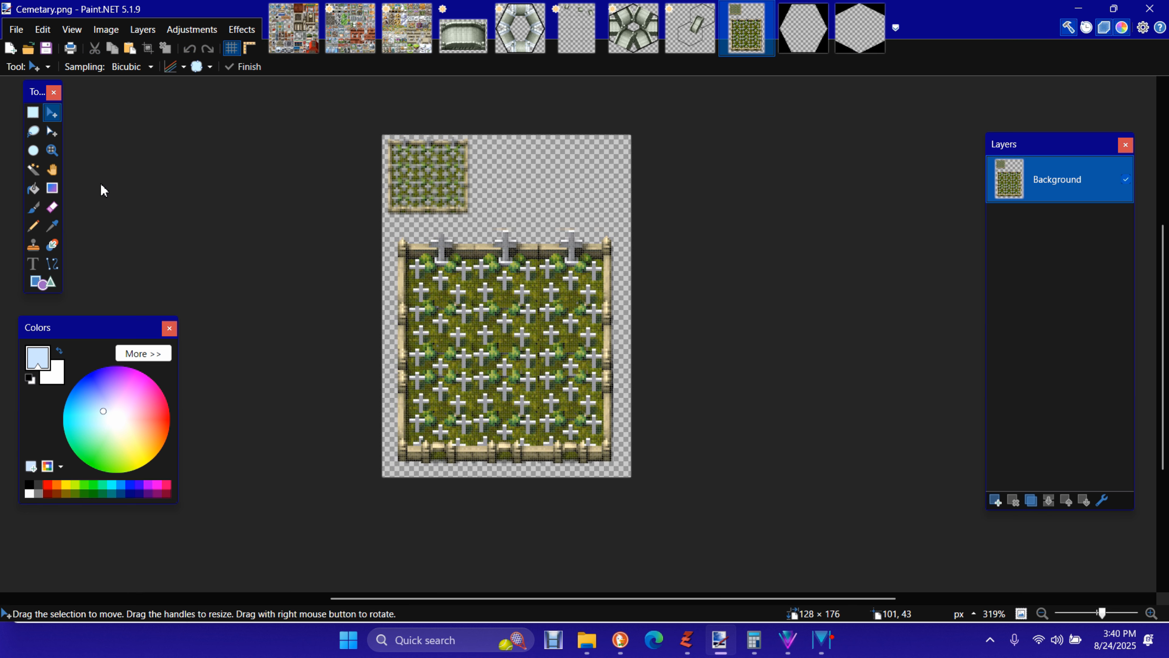
- Move the pasted hexagon mask down over the large cemetery tile, with its upper-left corner at 0, 49
key("Down")
key("Down")
key("Down")
key("Down")
key("Down")
key("Down")
key("Down")
key("Down")
key("Down")
key("Down")
key("Down")
key("Down")
key("Down")
key("Down")
key("Down")
key("Down")
key("Down")
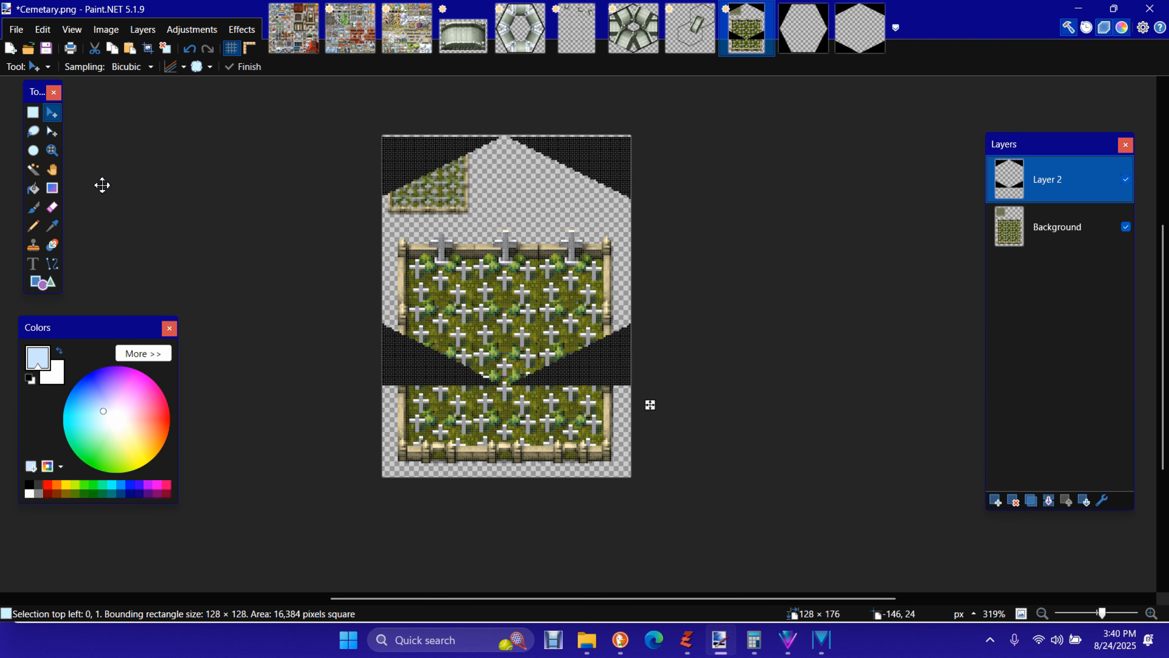
key("Down")
key("Down")
key("Down")
key("Down")
key("Down")
key("Down")
key("Down")
key("Down")
key("Down")
key("Down")
key("Down")
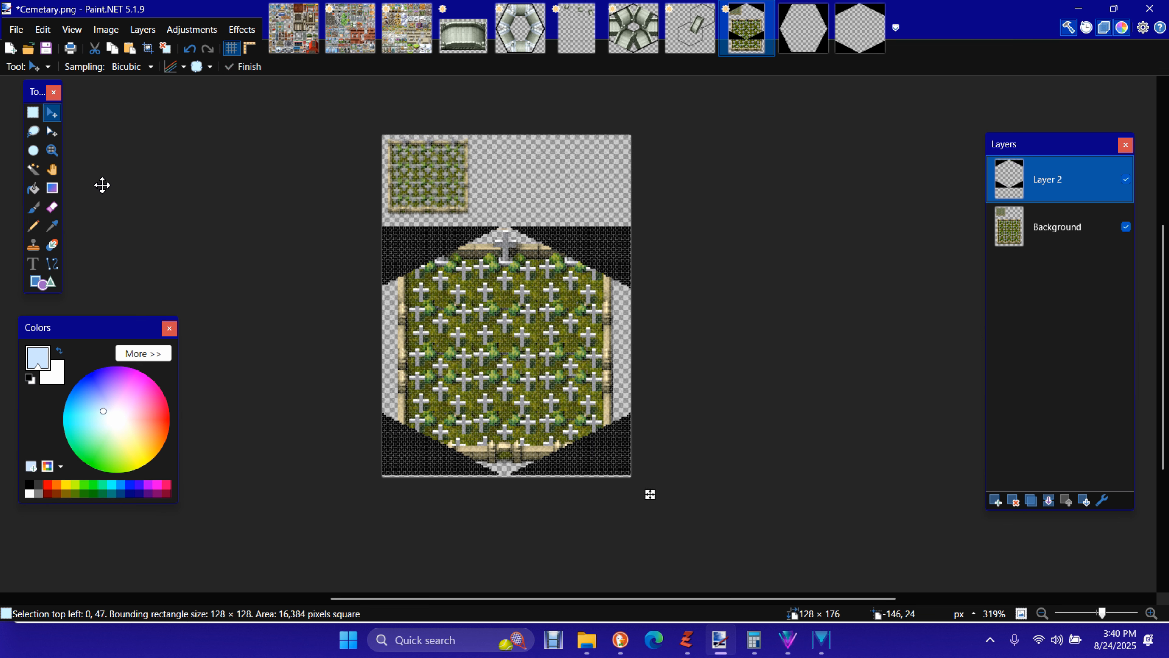
key("Down")
key("Down")
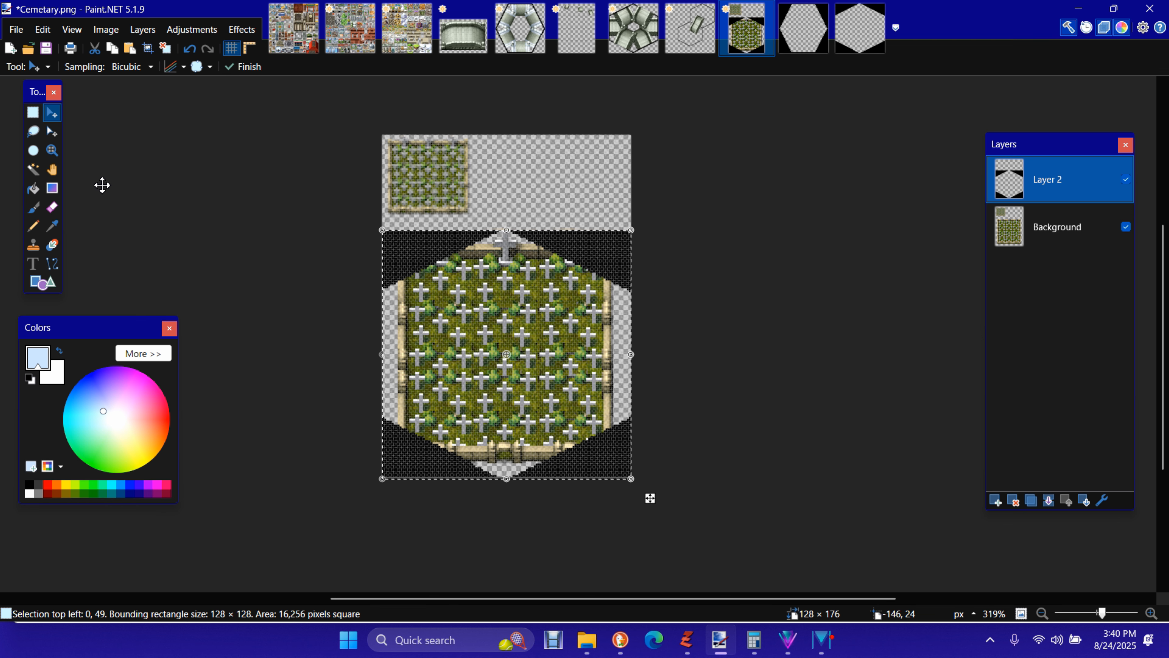
- Open Dirt07.png from the NewTerrain folder and paste the copied pointy hexagon mask into a new layer
left_click(28, 49)
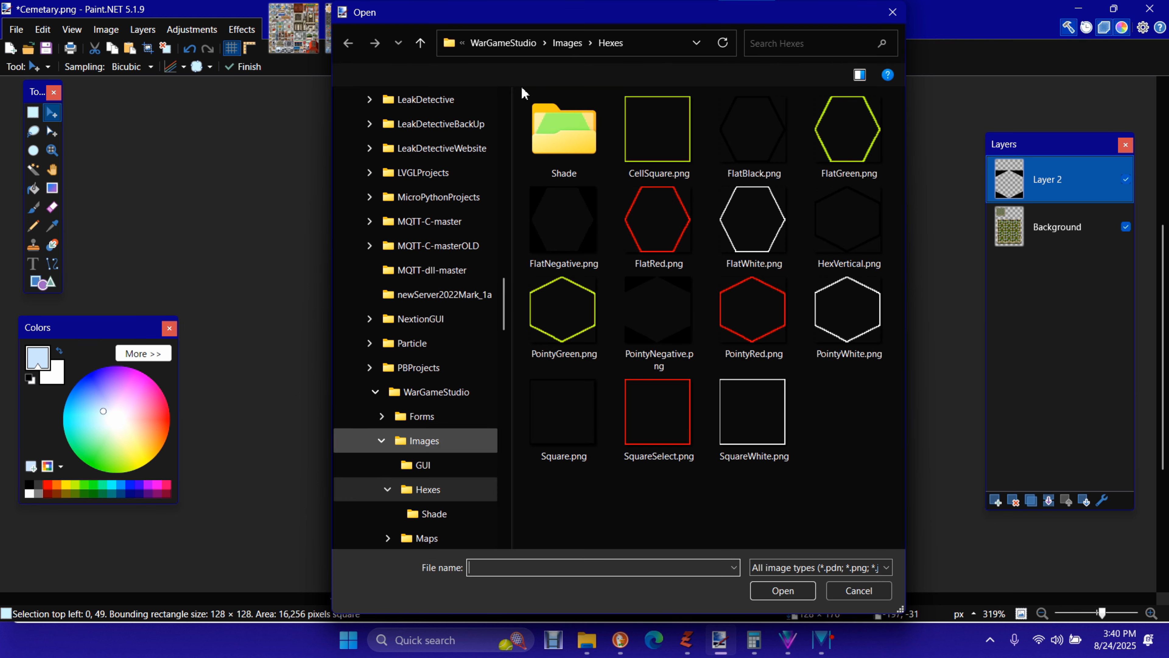
scroll(484, 400, "down", 3)
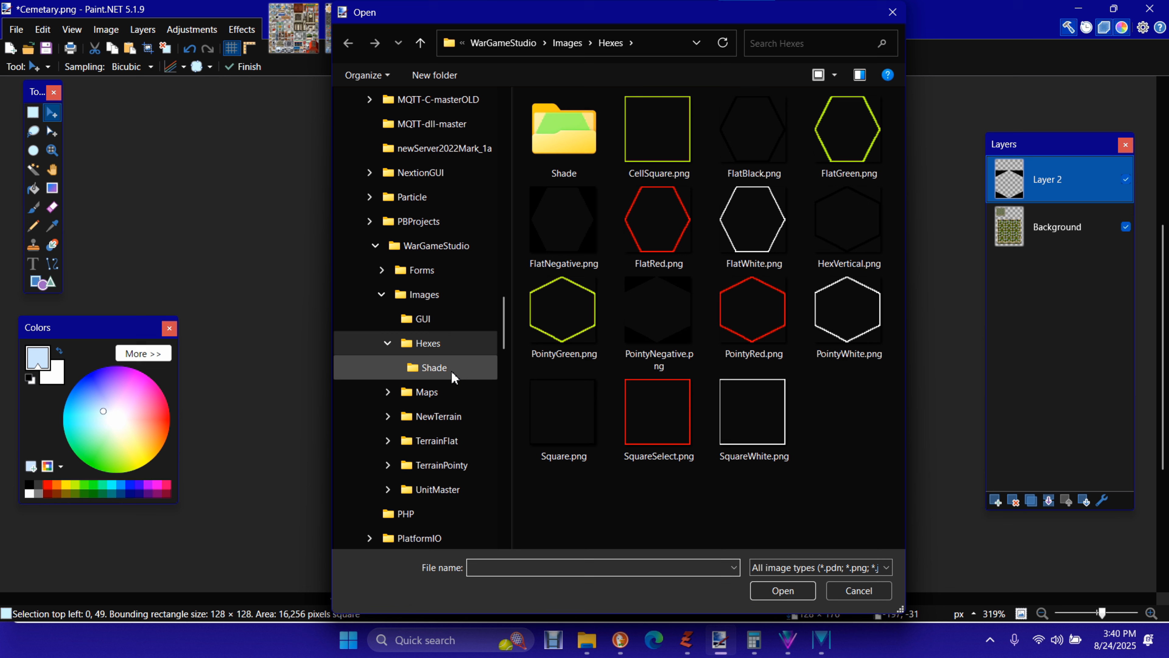
left_click(443, 408)
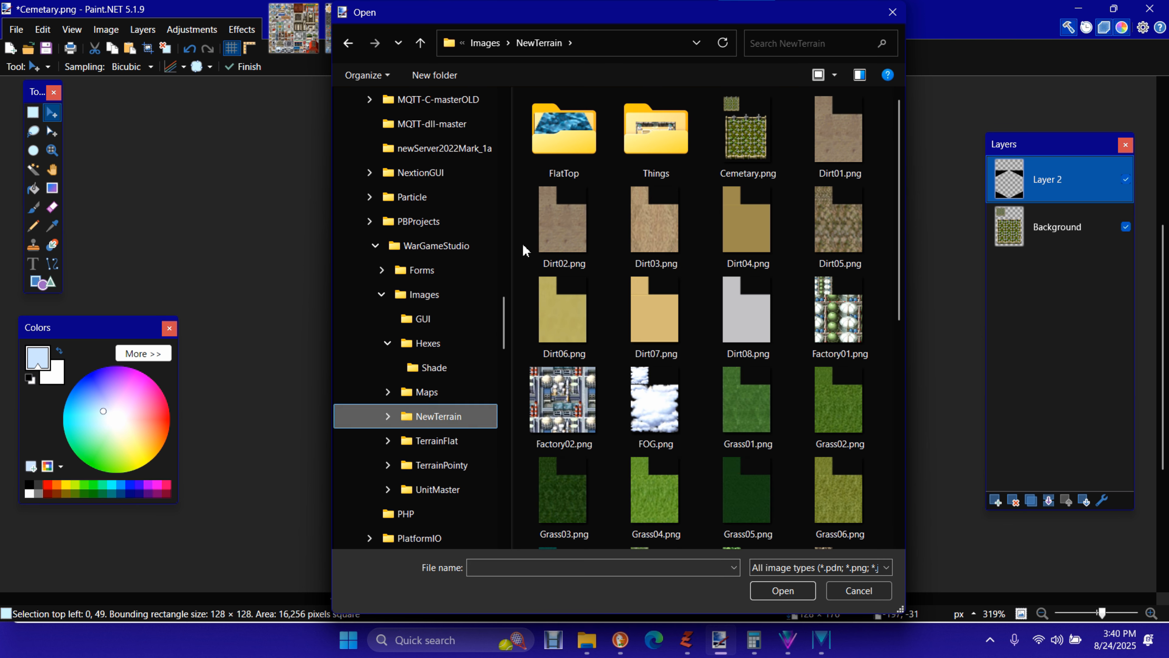
double_click(666, 325)
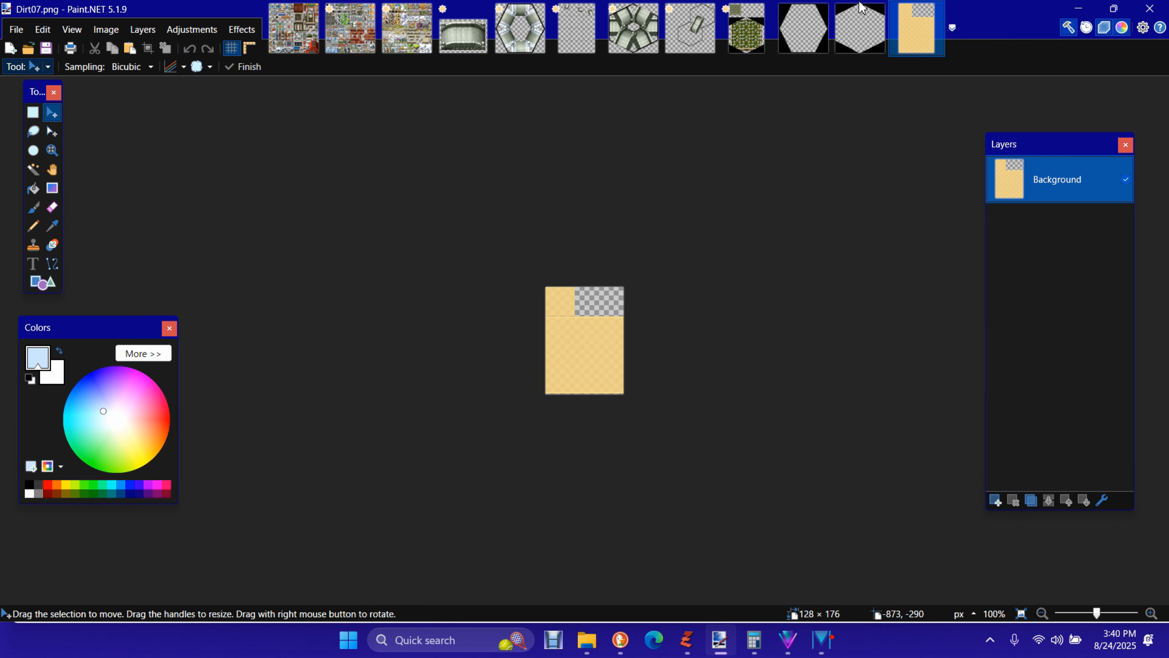
left_click(44, 30)
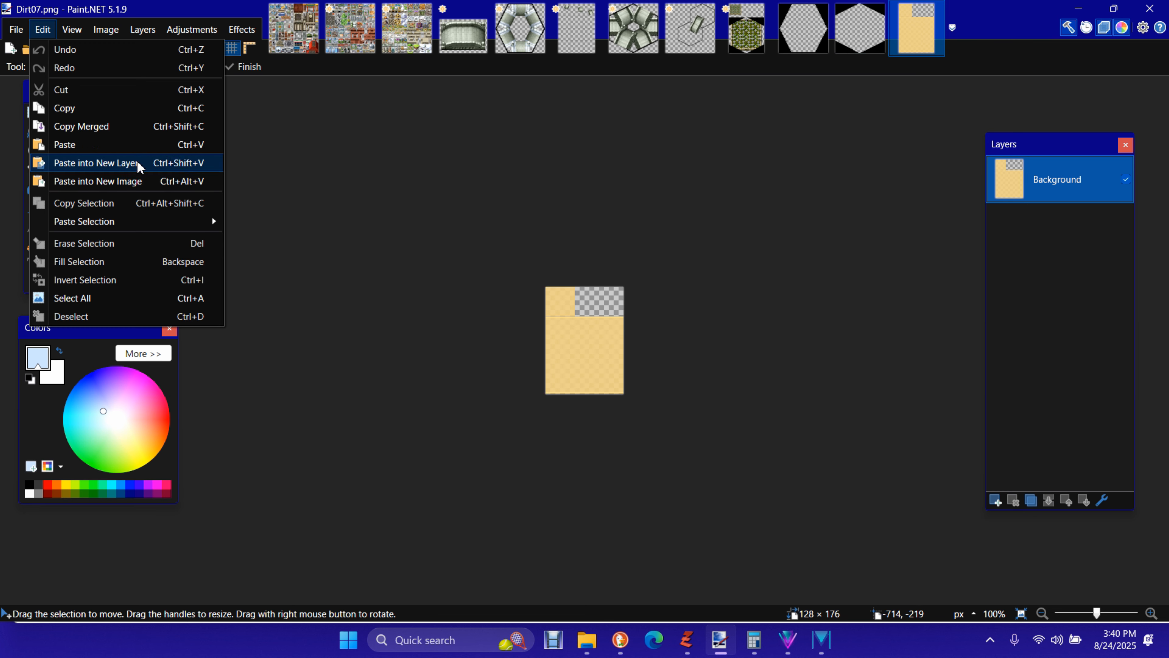
left_click(137, 161)
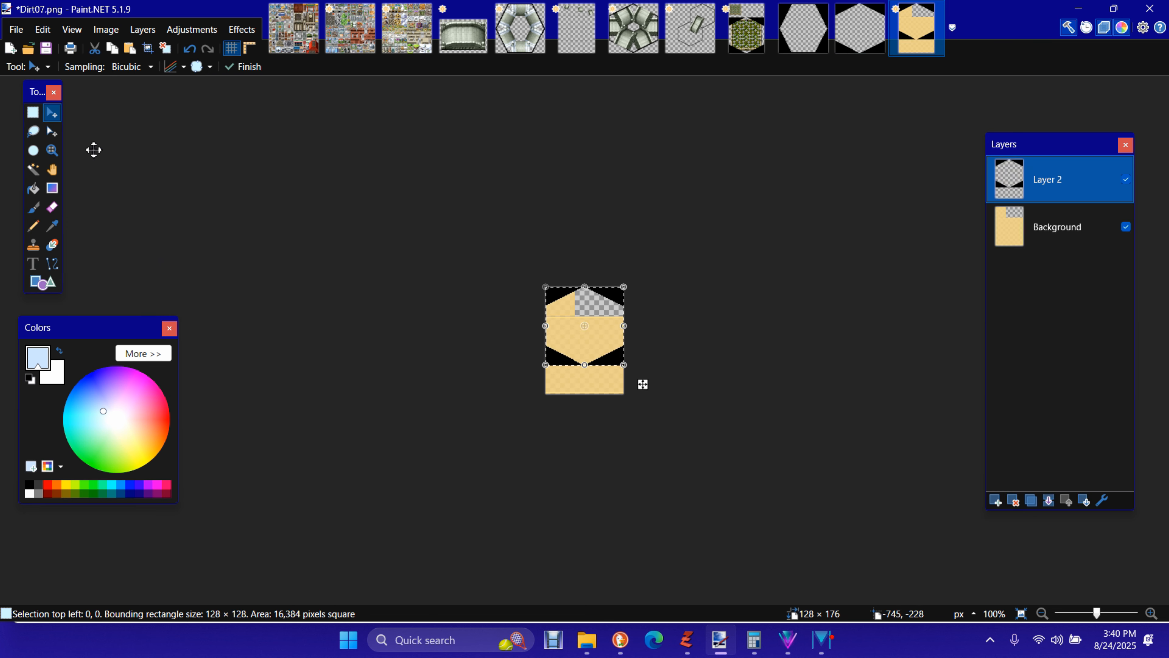
- Move the pasted pointy hexagon mask down over the large dirt tile, with its upper-left corner at 0, 48
key("ctrl+Down")
key("ctrl+Down")
key("ctrl+Down")
key("ctrl+Down")
key("ctrl+Down")
key("ctrl+Down")
key("ctrl+Up")
key("ctrl+Up")
key("ctrl+Up")
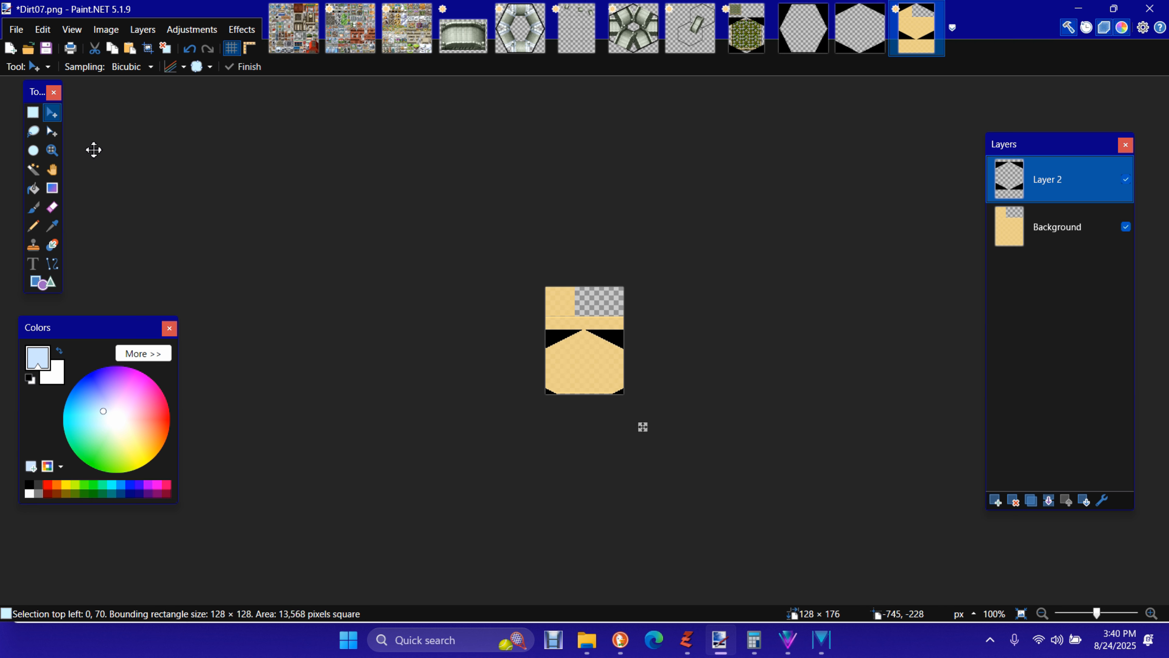
key("ctrl+Up")
key("ctrl+Down")
key("ctrl+Down")
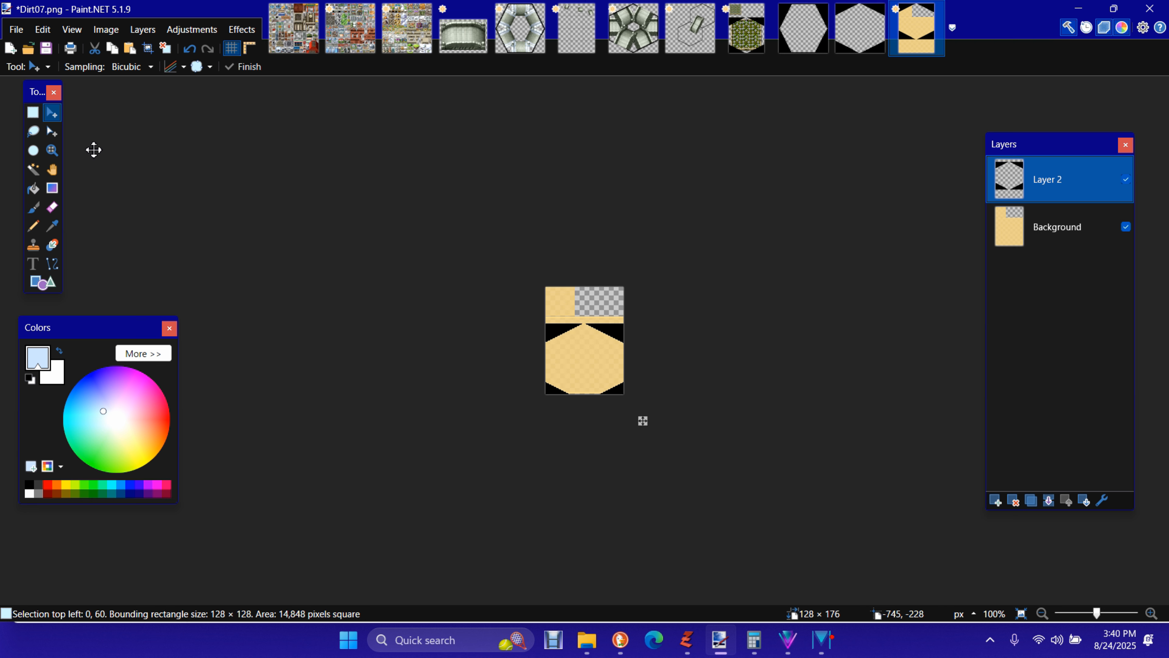
key("ctrl+Up")
key("Up")
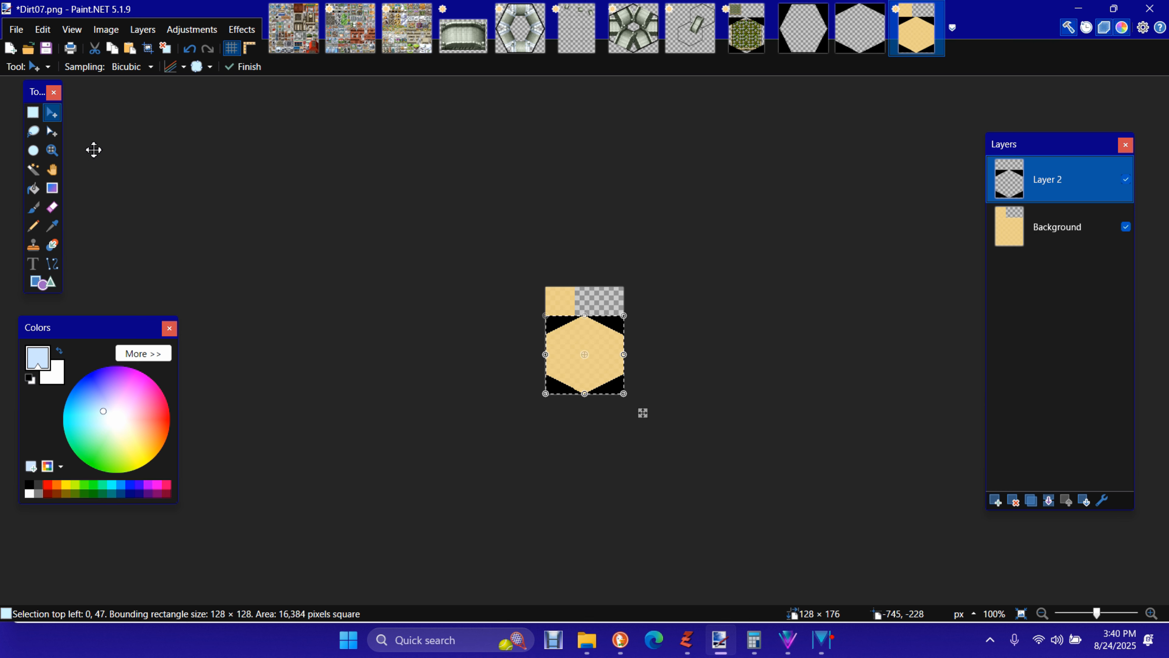
key("Down")
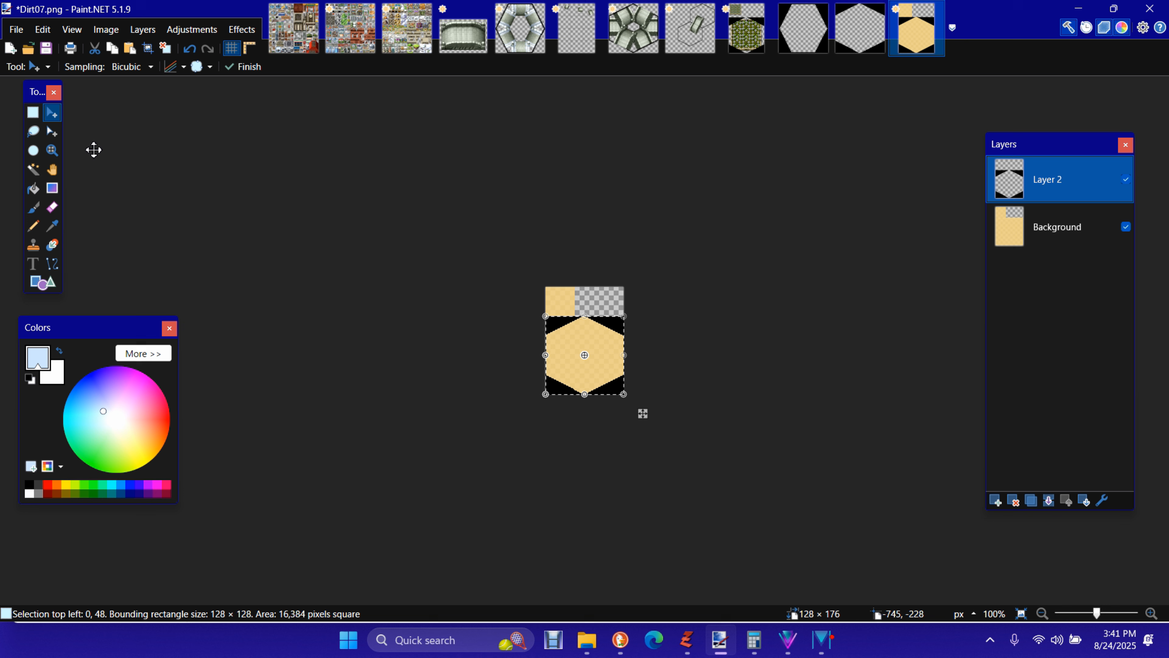
- Copy the whole FlatNegative.png image and paste it into a new layer of Dirt07.png
left_click(821, 37)
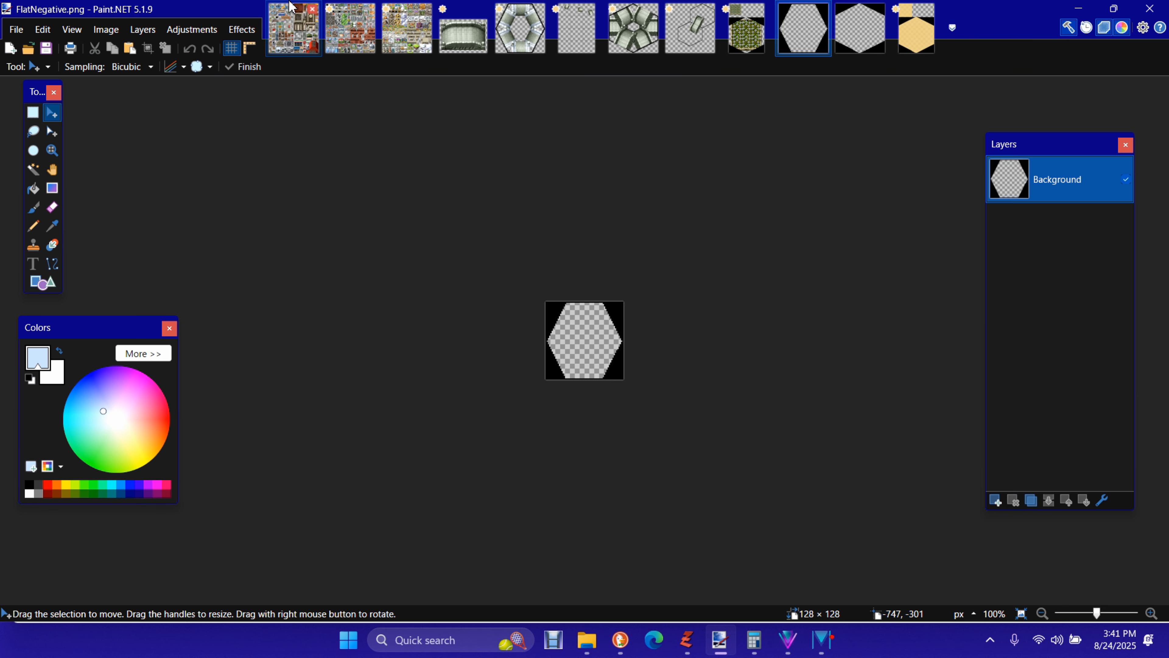
key("ctrl+a")
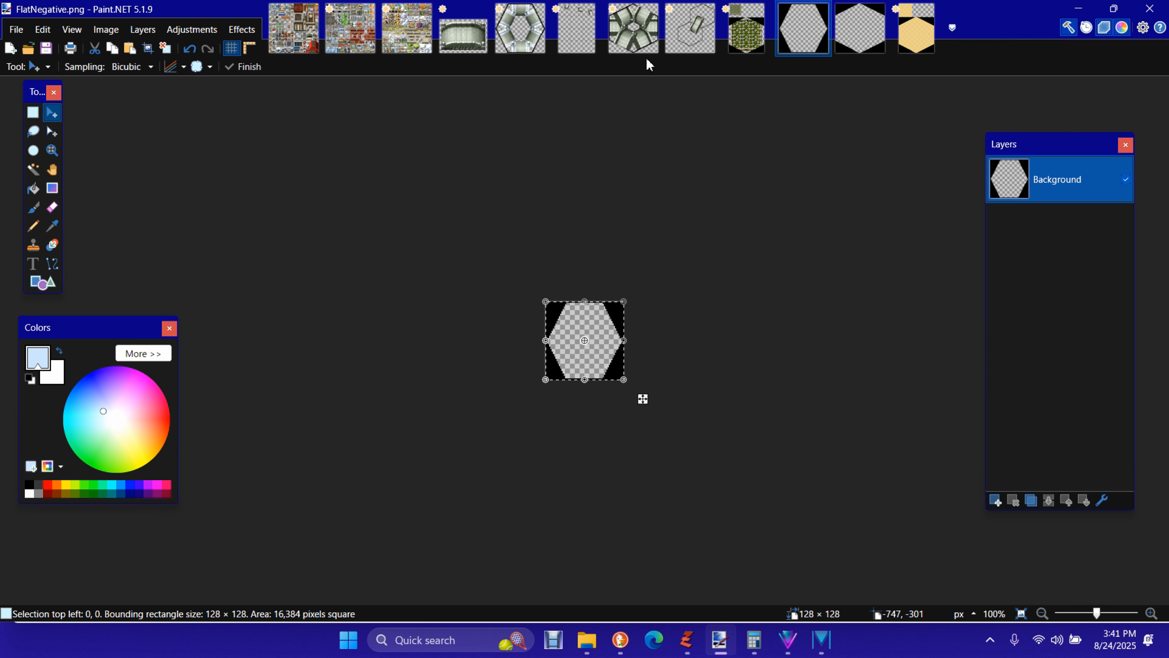
key("ctrl+c")
left_click(916, 29)
key("ctrl+shift+v")
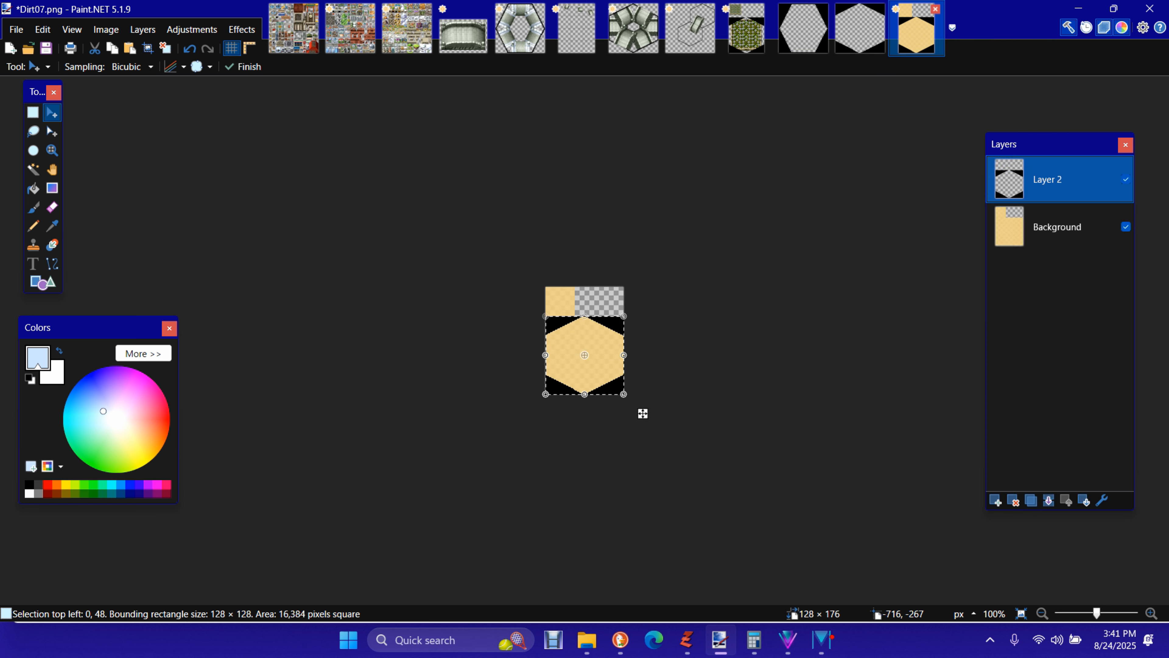
left_click(43, 30)
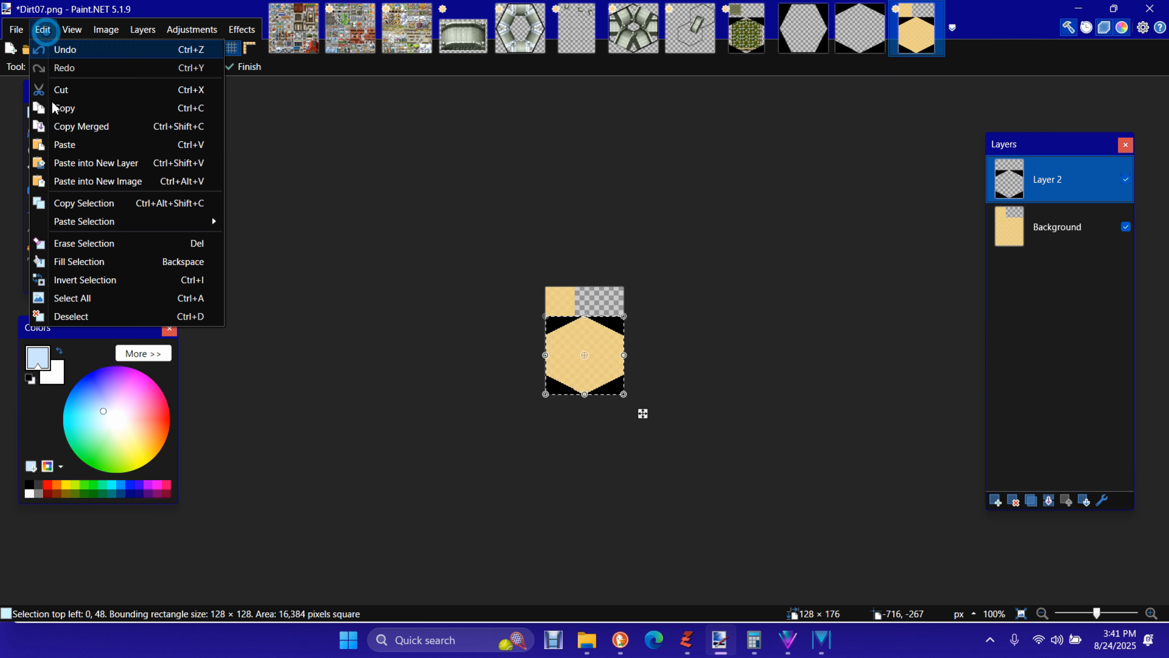
left_click(124, 165)
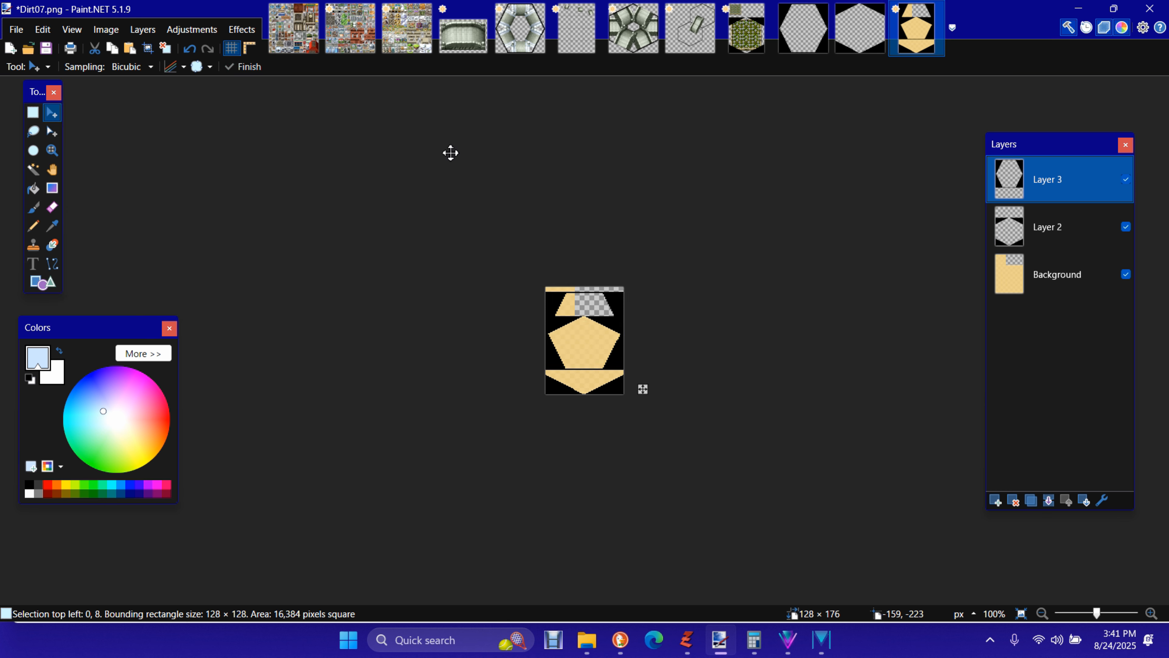
- Move the flat hexagon mask down over the large dirt tile to 0, 46 and hide the pointy mask on Layer 2
key("Down")
key("Down")
key("Down")
key("Down")
key("Down")
key("Down")
key("Down")
key("Down")
key("Down")
key("Down")
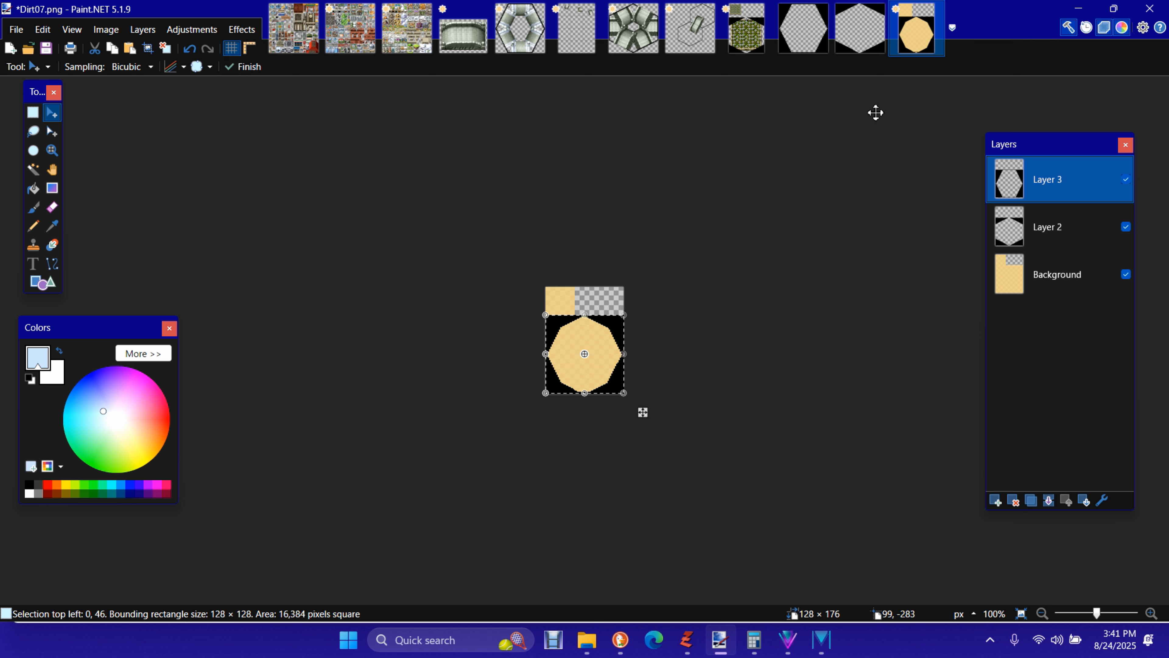
left_click(1126, 227)
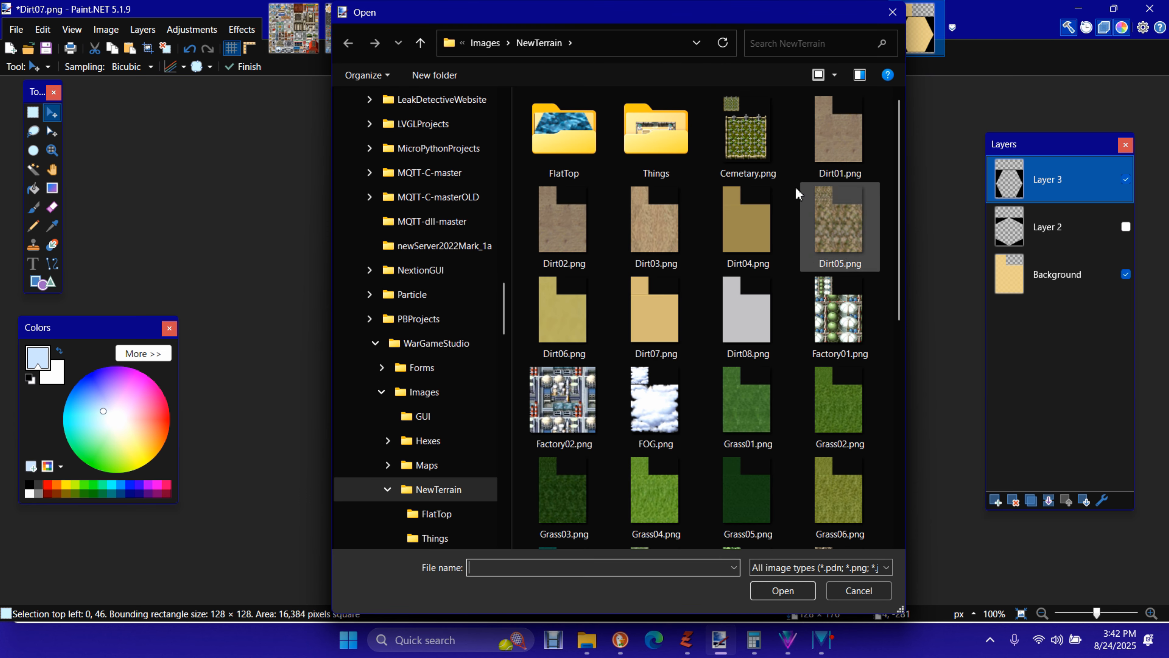
- Browse the NewTerrain images, then open Foliage01.png and River01.png from its FlatTop subfolder
scroll(750, 276, "down", 5)
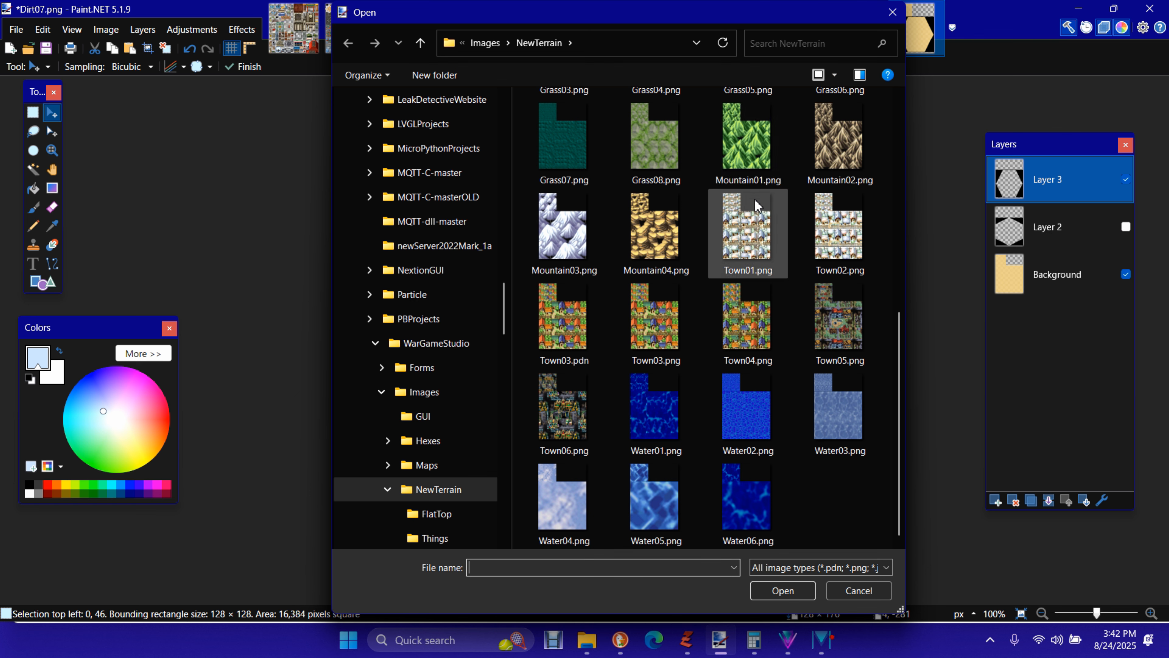
scroll(760, 257, "up", 5)
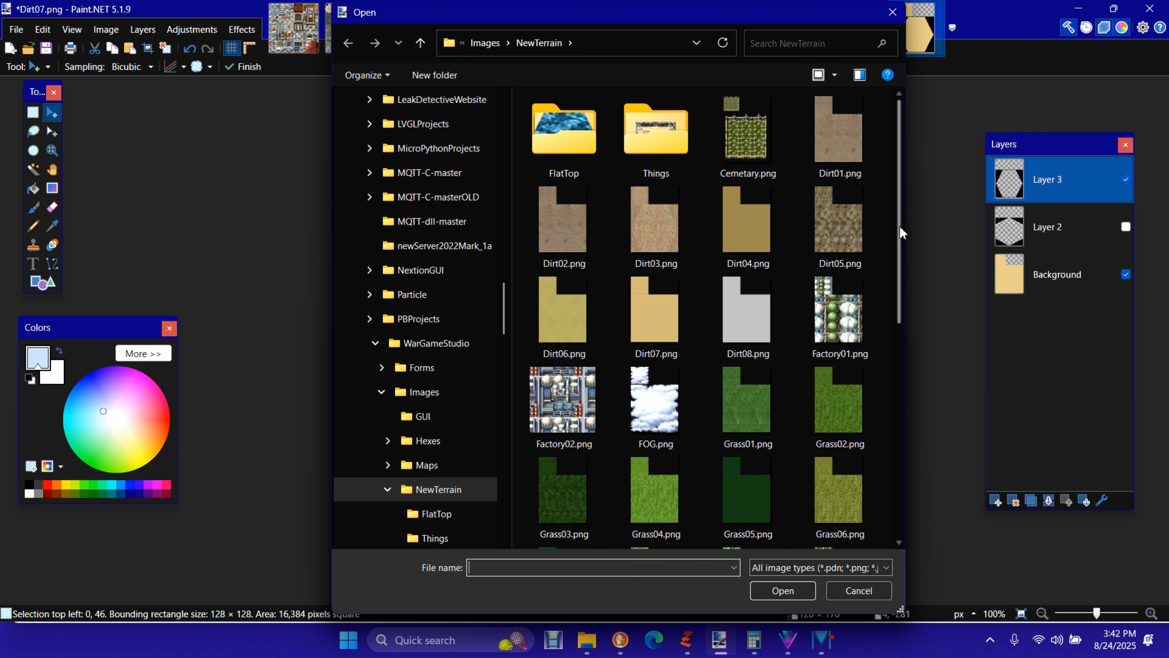
left_click_drag(900, 269, 898, 493)
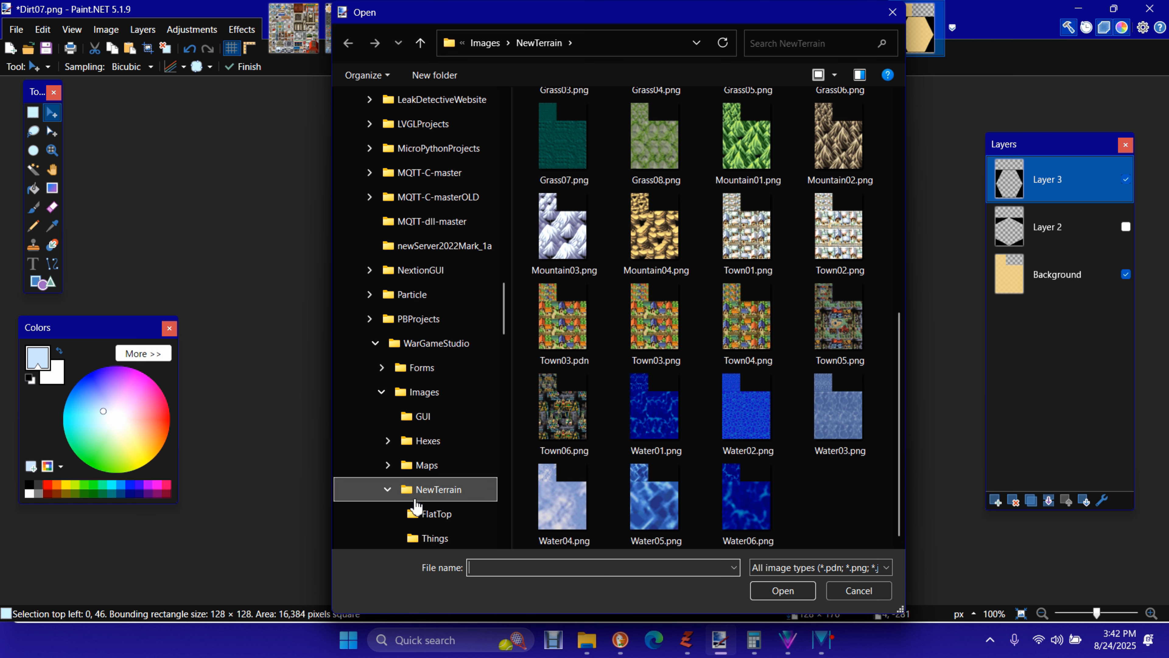
left_click(439, 514)
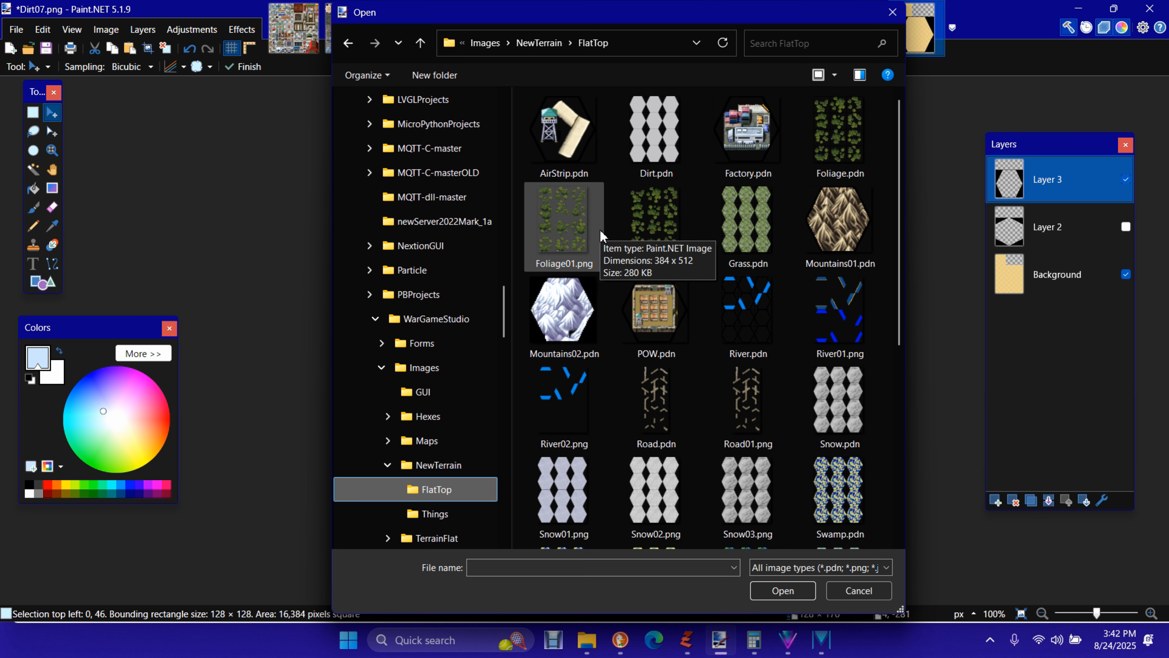
double_click(621, 228)
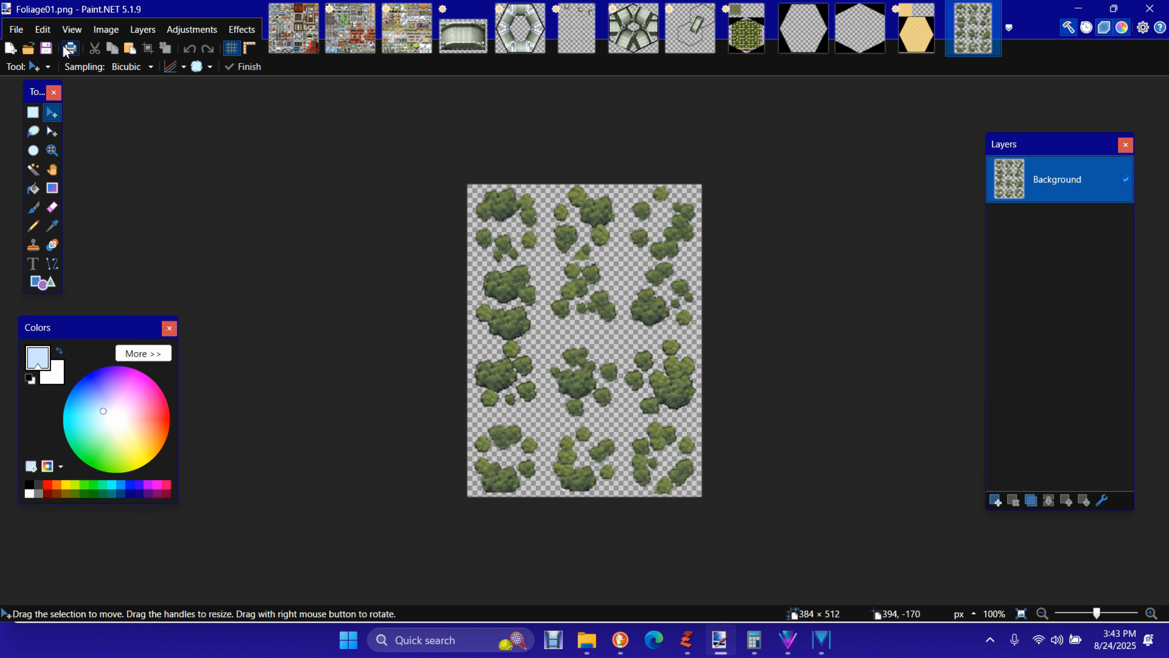
left_click(33, 52)
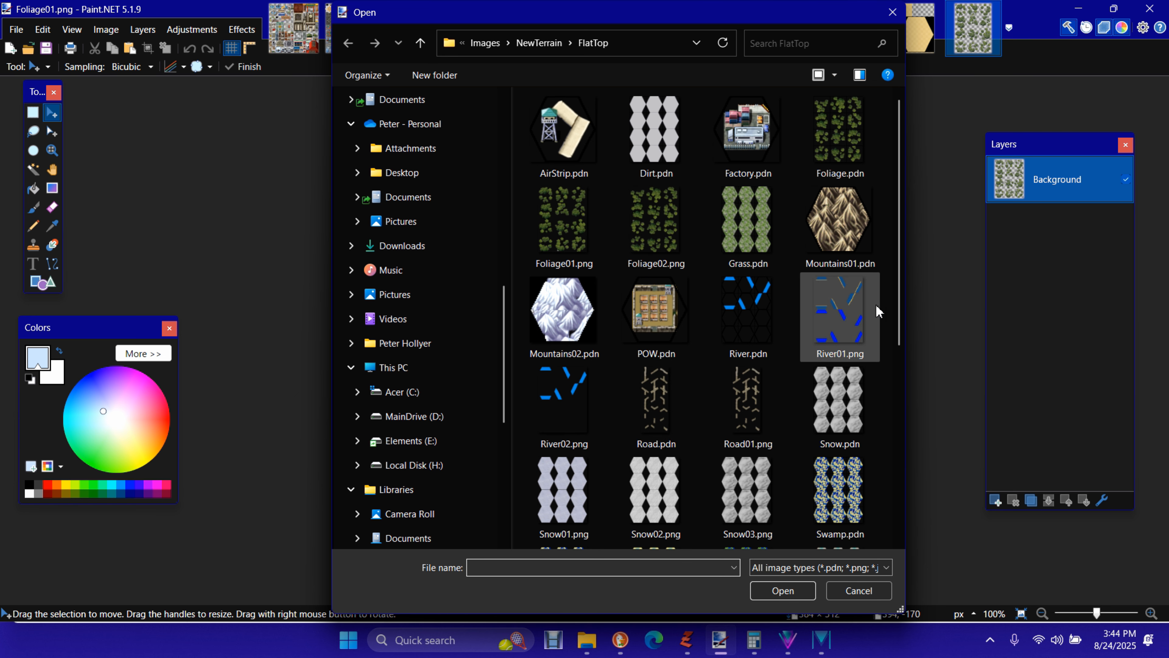
double_click(861, 327)
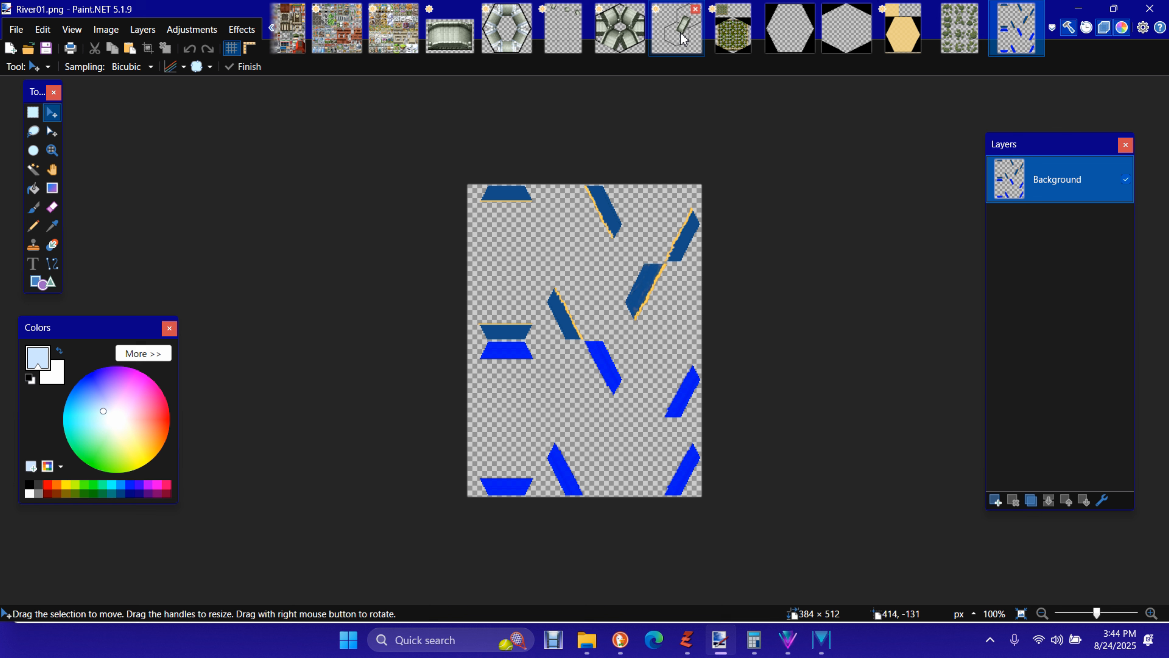
- Copy an area of about 144 × 149 px around the middle column's upper bright-blue river segment and paste it into a new layer of the untitled bridge image
key("ctrl+a")
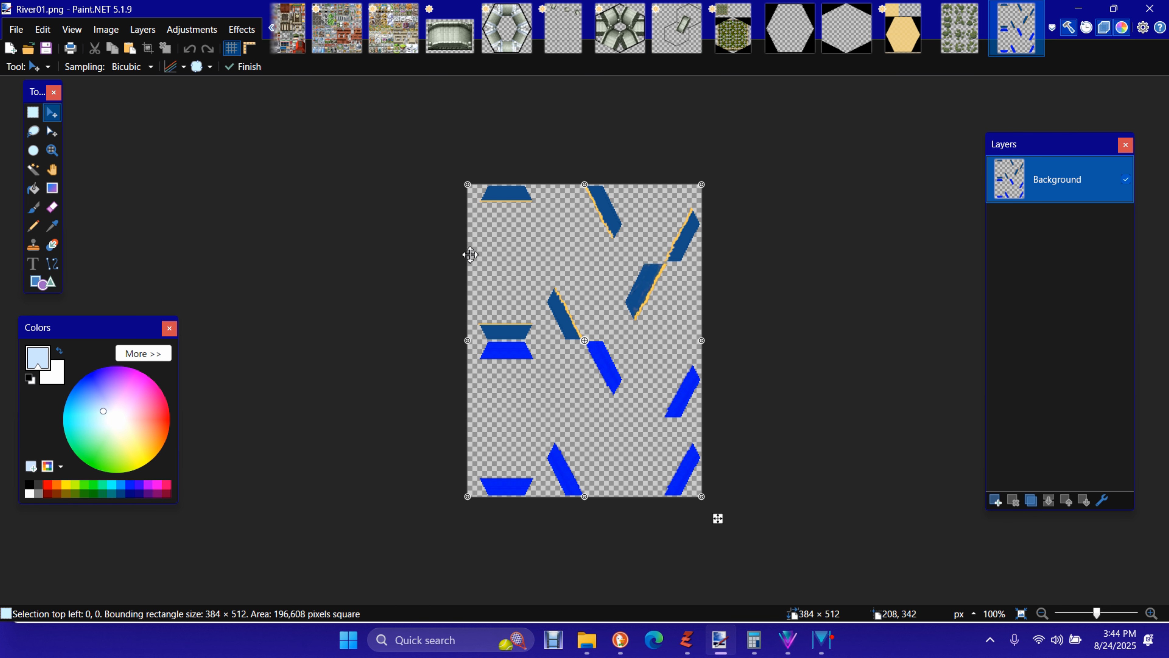
left_click(33, 112)
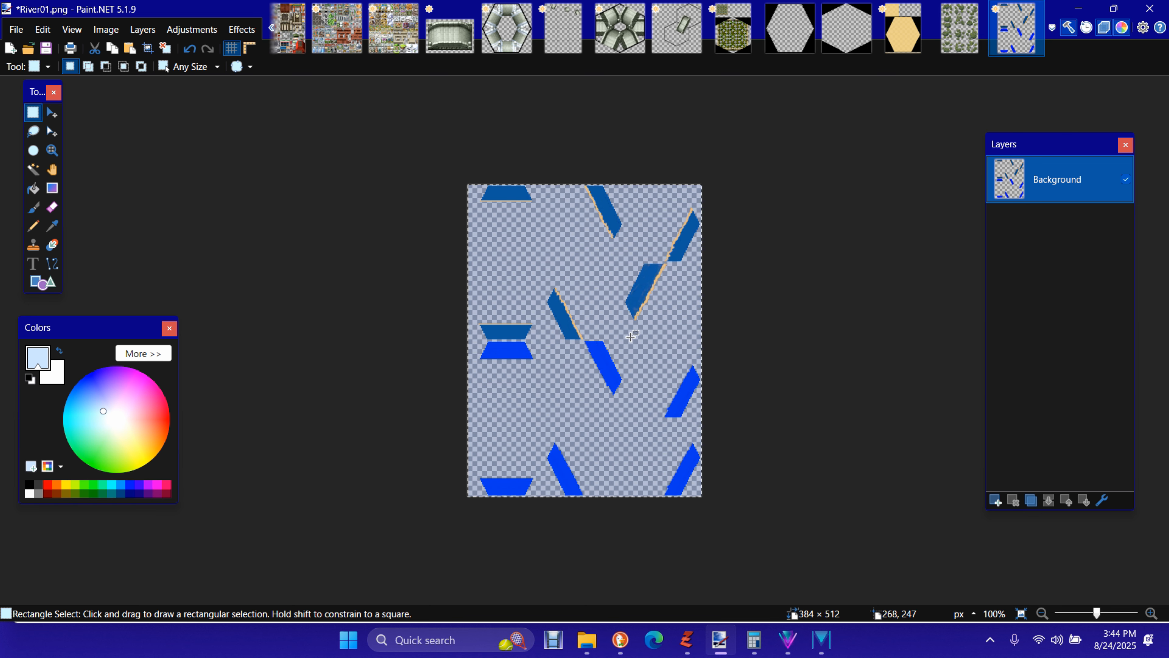
left_click_drag(629, 341, 543, 433)
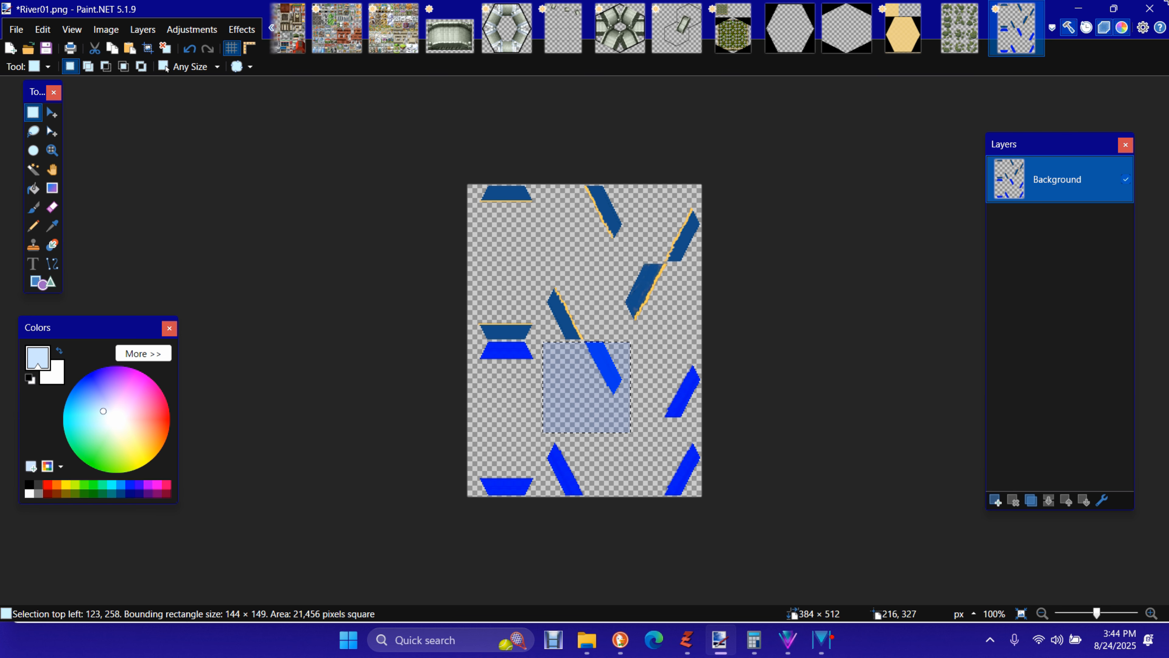
left_click(676, 29)
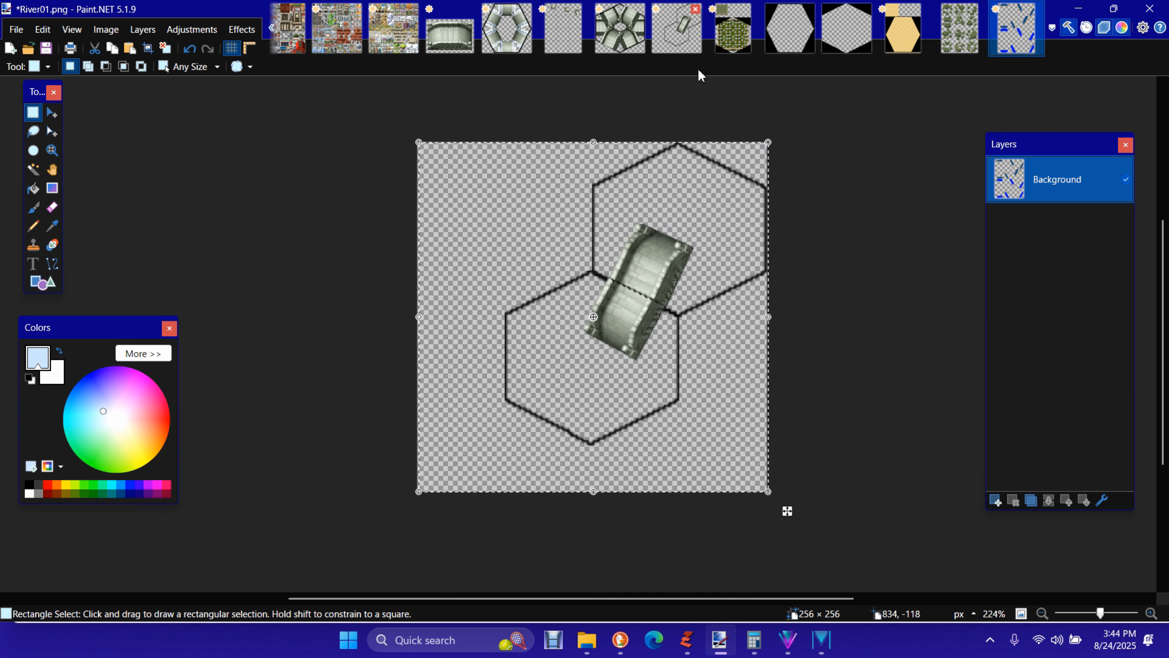
left_click(42, 29)
left_click(138, 163)
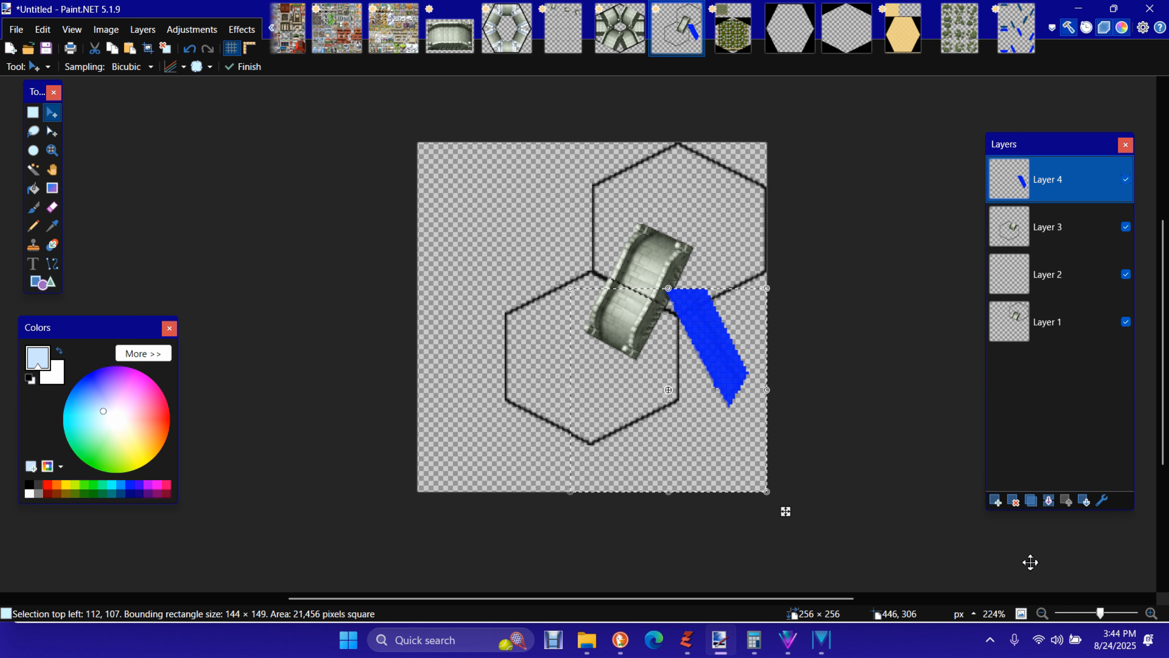
- Move the river segment's layer to the bottom of the layer stack
left_click(1093, 502)
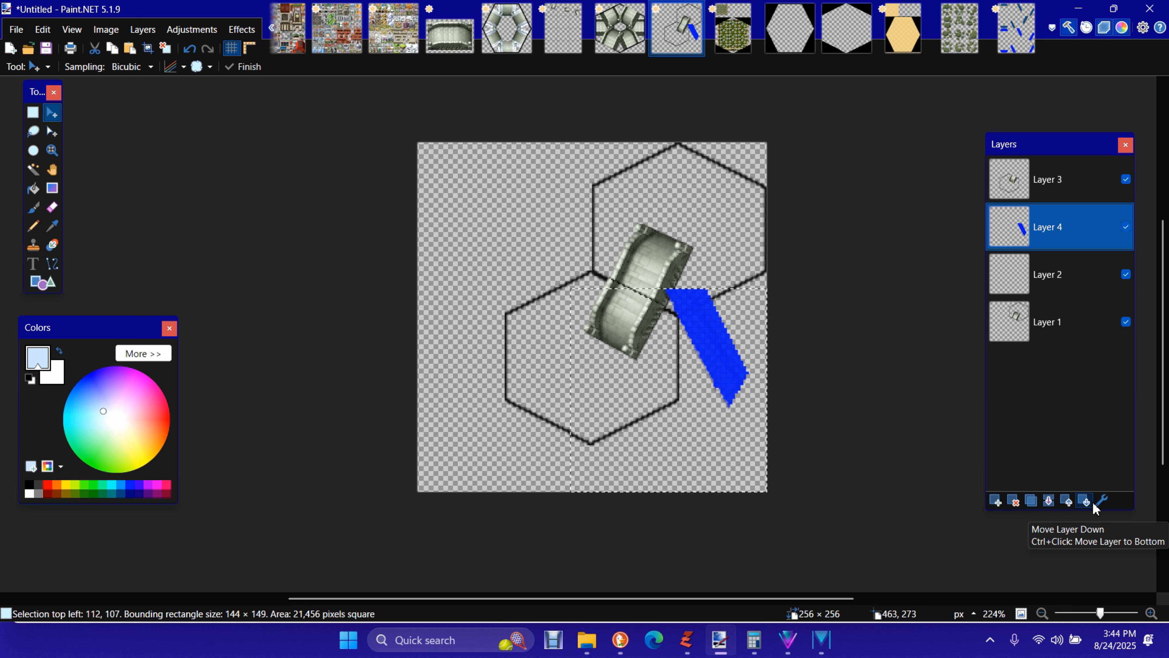
left_click(1092, 502)
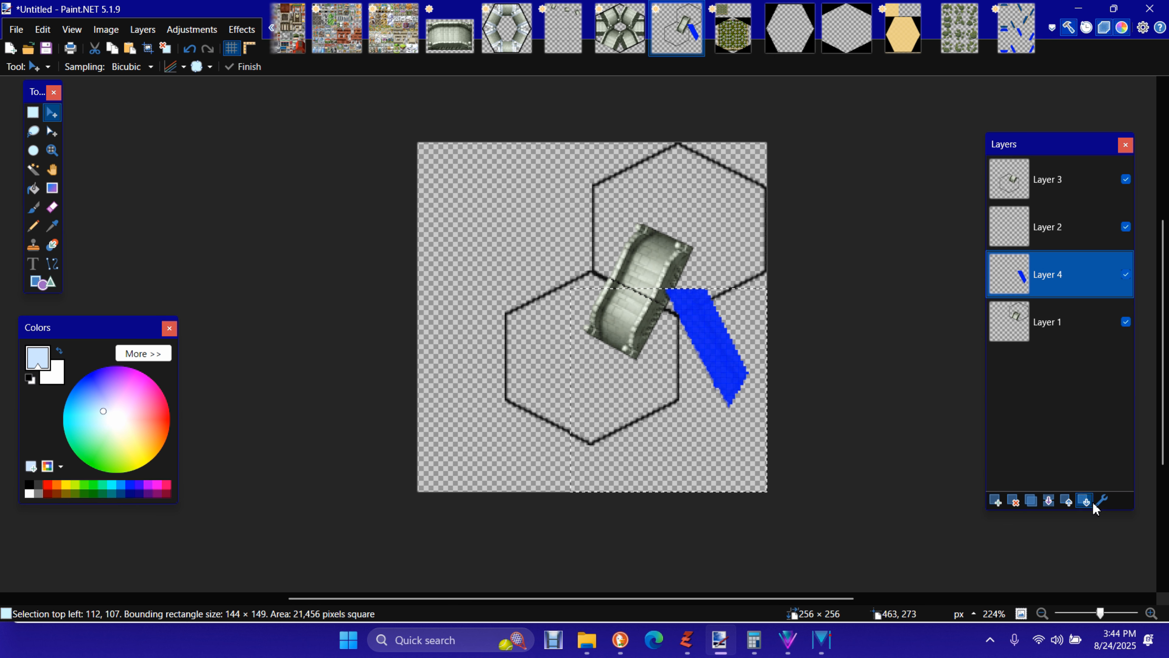
left_click(1093, 501)
- Position the blue river segment beneath the bridge and rotate it about 34° to line up with the hexagons' shared edge
mouse_move(801, 509)
left_mouse_down()
mouse_move(787, 488)
mouse_move(844, 433)
mouse_move(785, 433)
mouse_move(775, 417)
left_mouse_up()
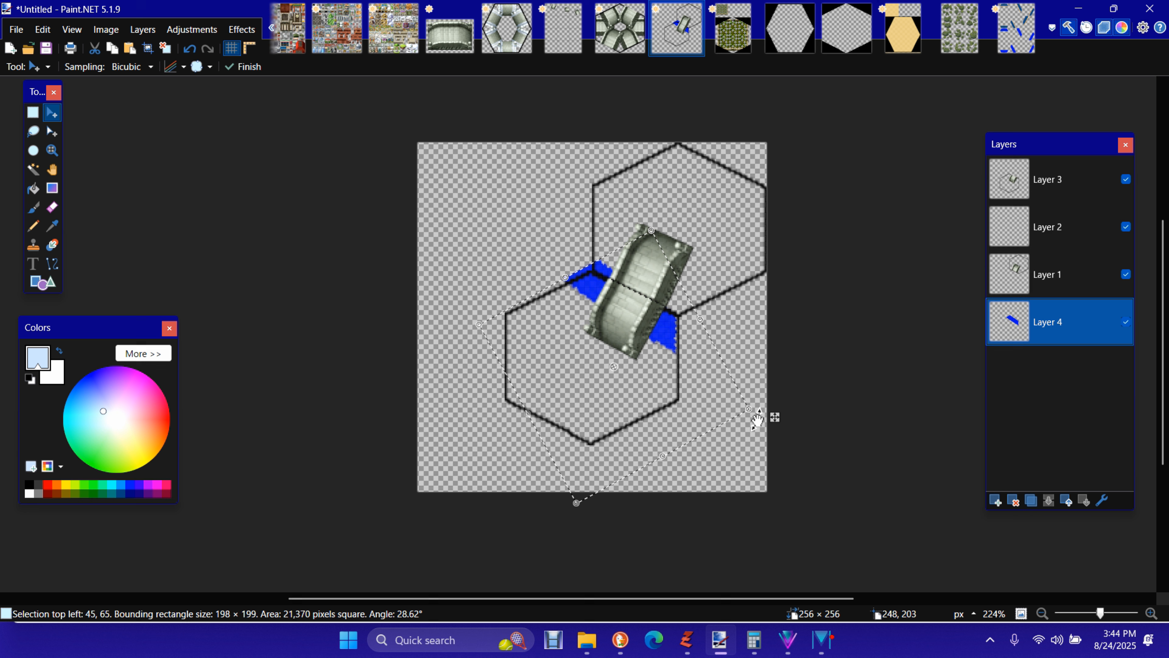
left_click_drag(762, 415, 776, 414)
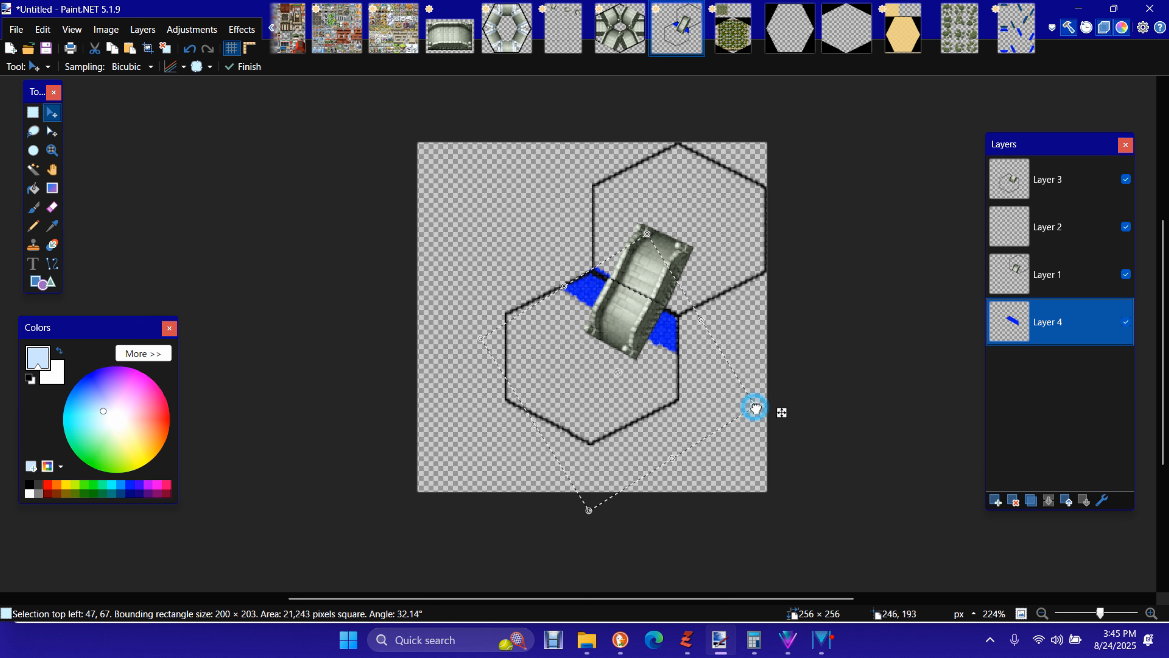
left_click_drag(755, 407, 756, 408)
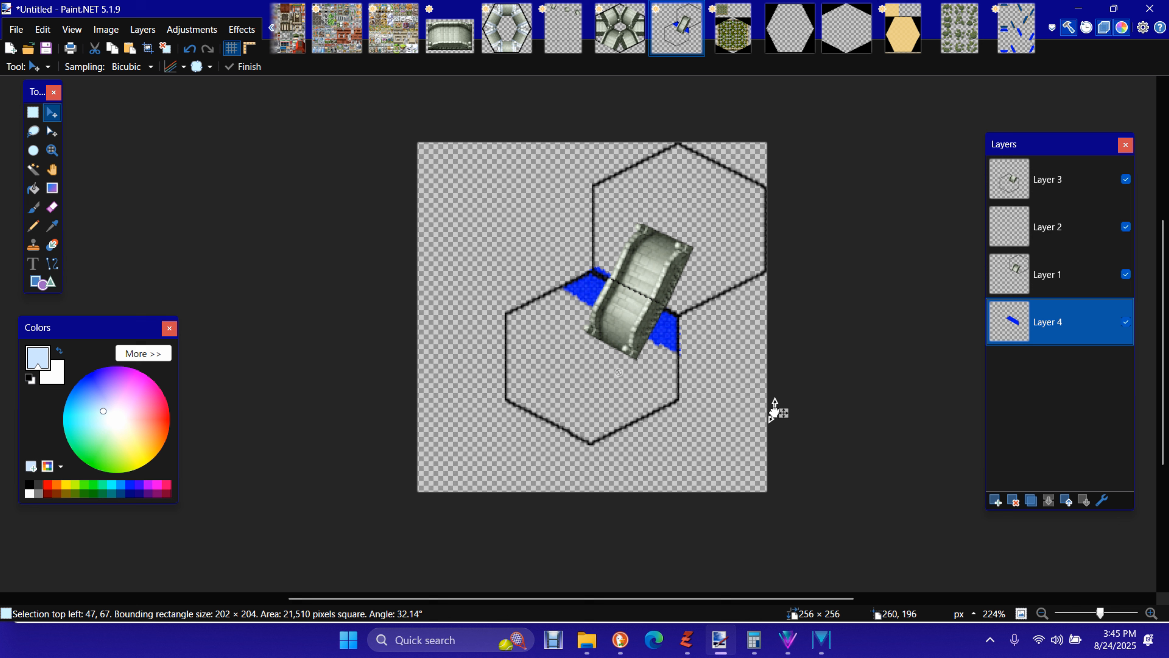
left_click_drag(774, 412, 773, 406)
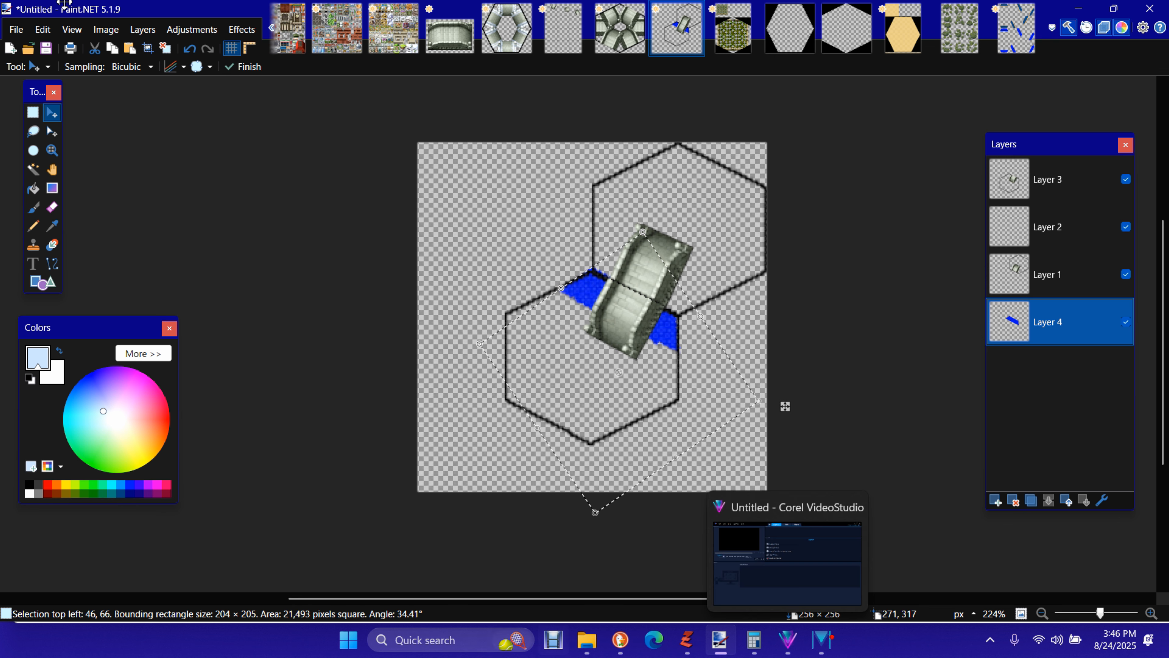
- Open AirStrip.pdn from the FlatTop folder and copy its entire Layer 9 artwork into a new layer of the untitled bridge image
left_click(27, 51)
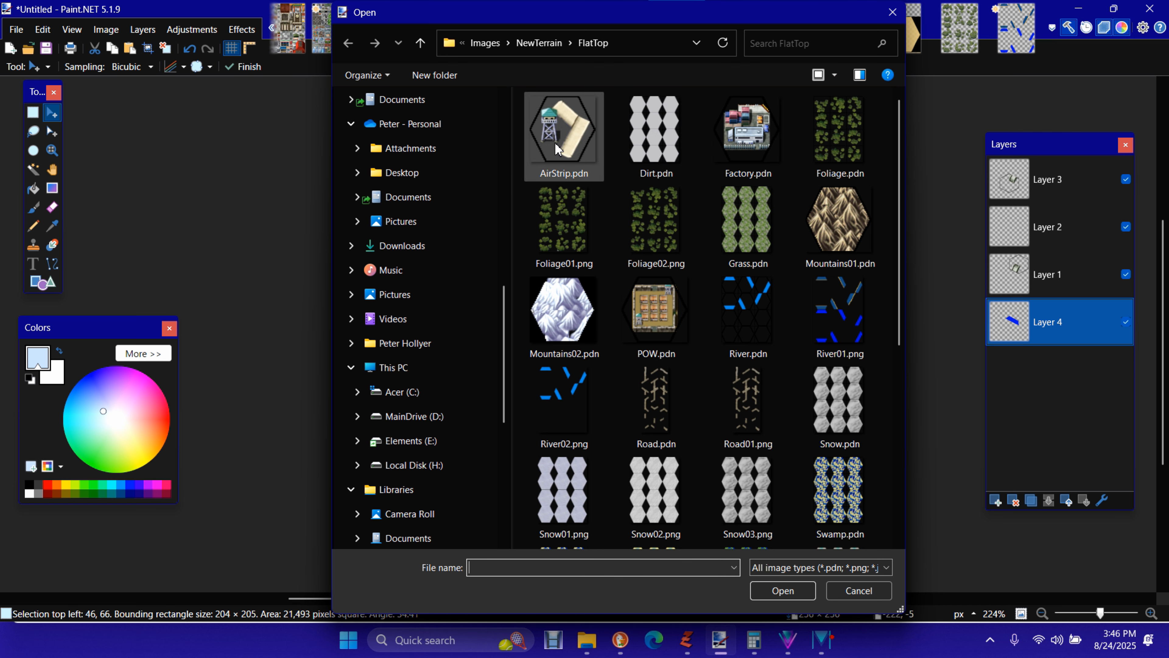
double_click(555, 143)
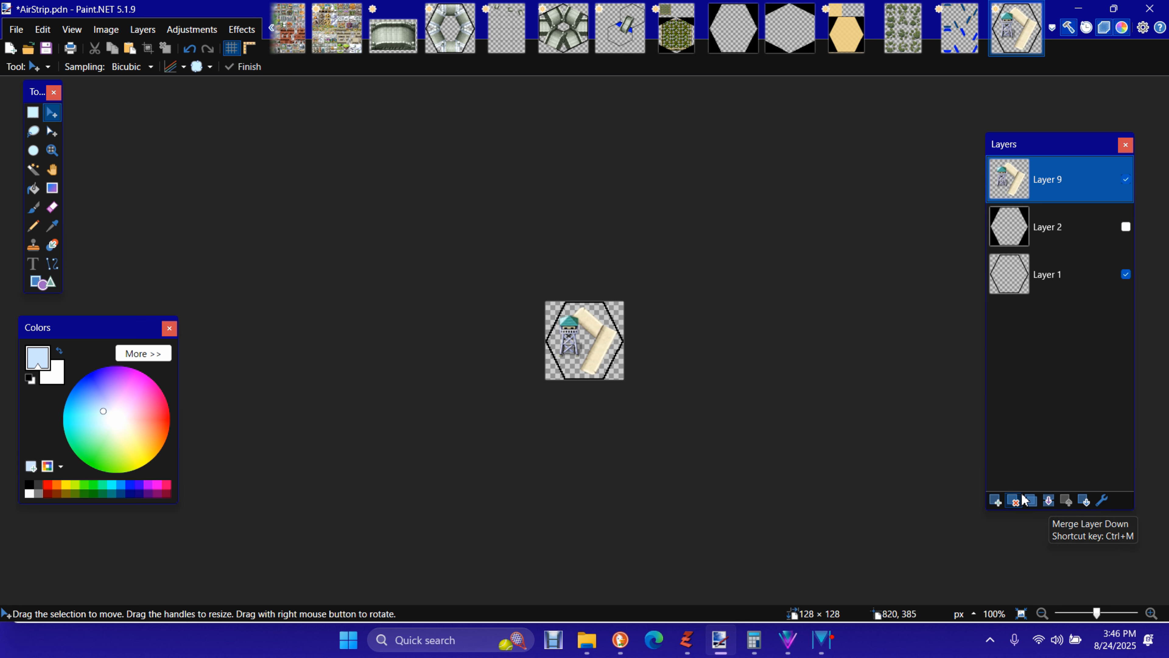
key("ctrl+a")
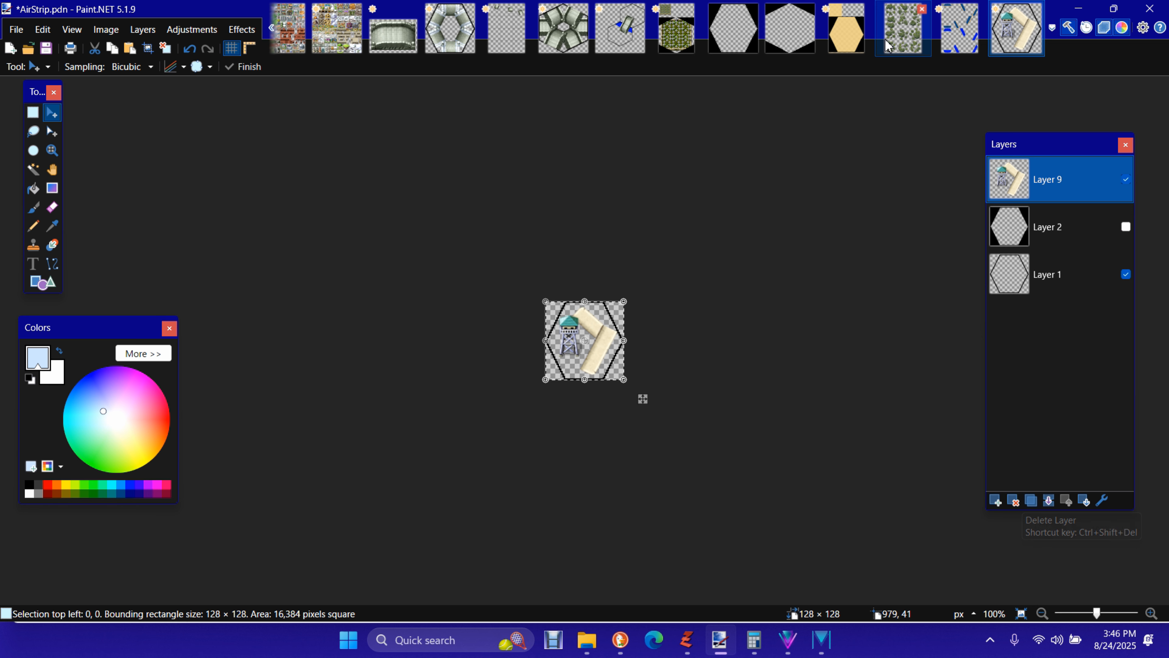
left_click(630, 44)
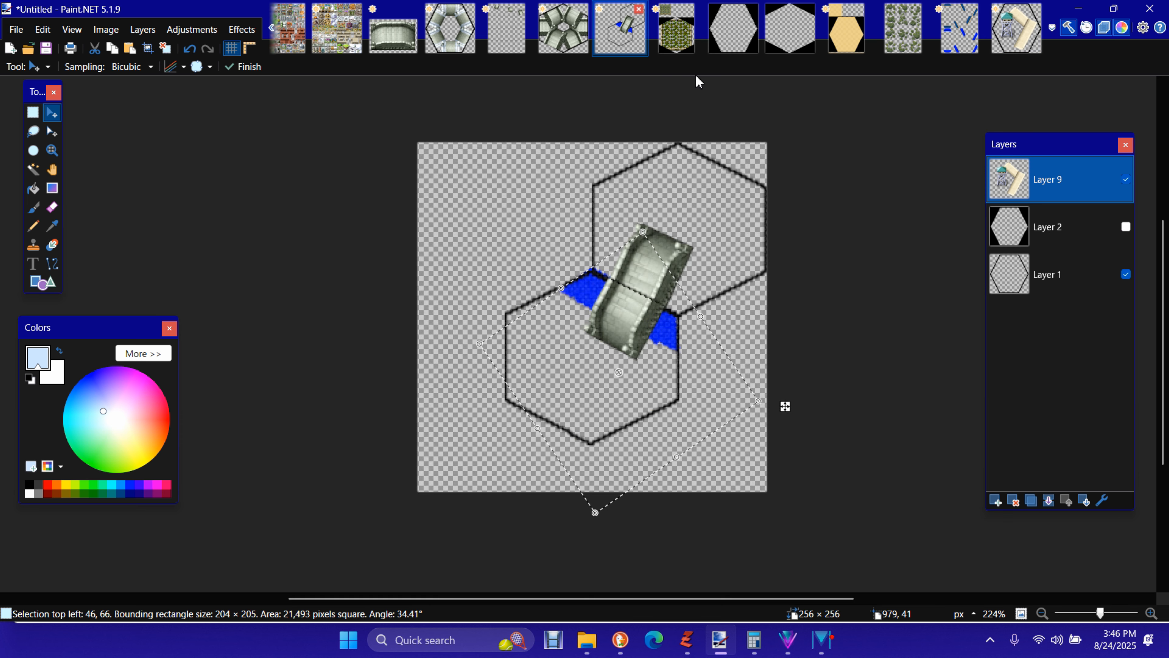
left_click(42, 29)
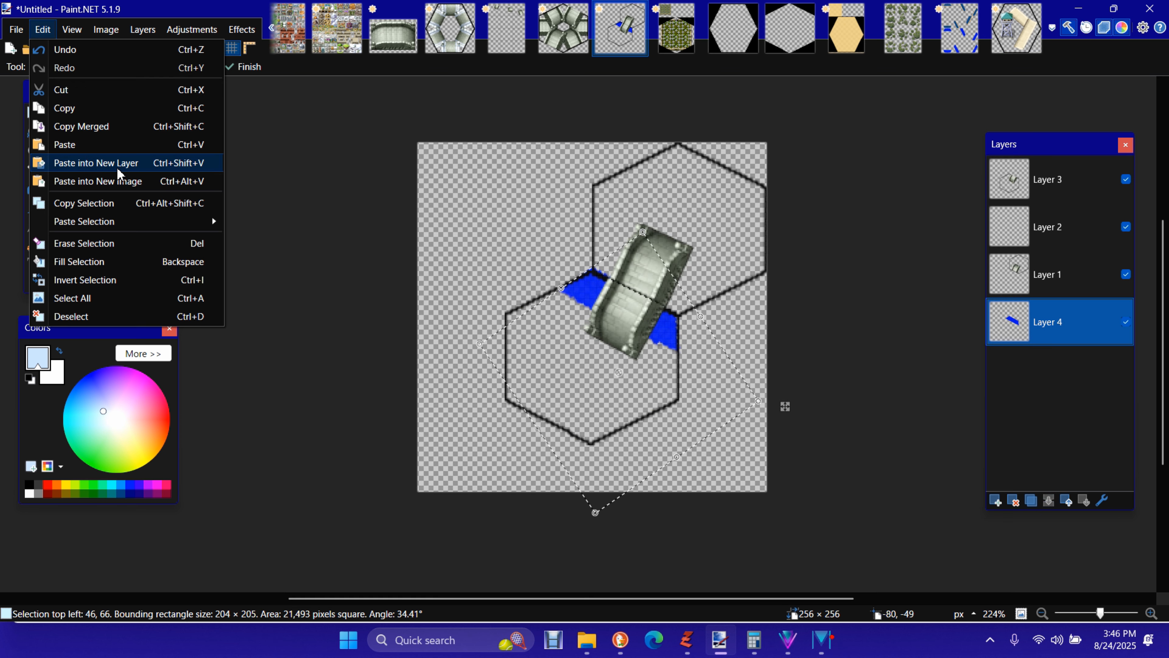
left_click(229, 184)
key("ctrl+shift+v")
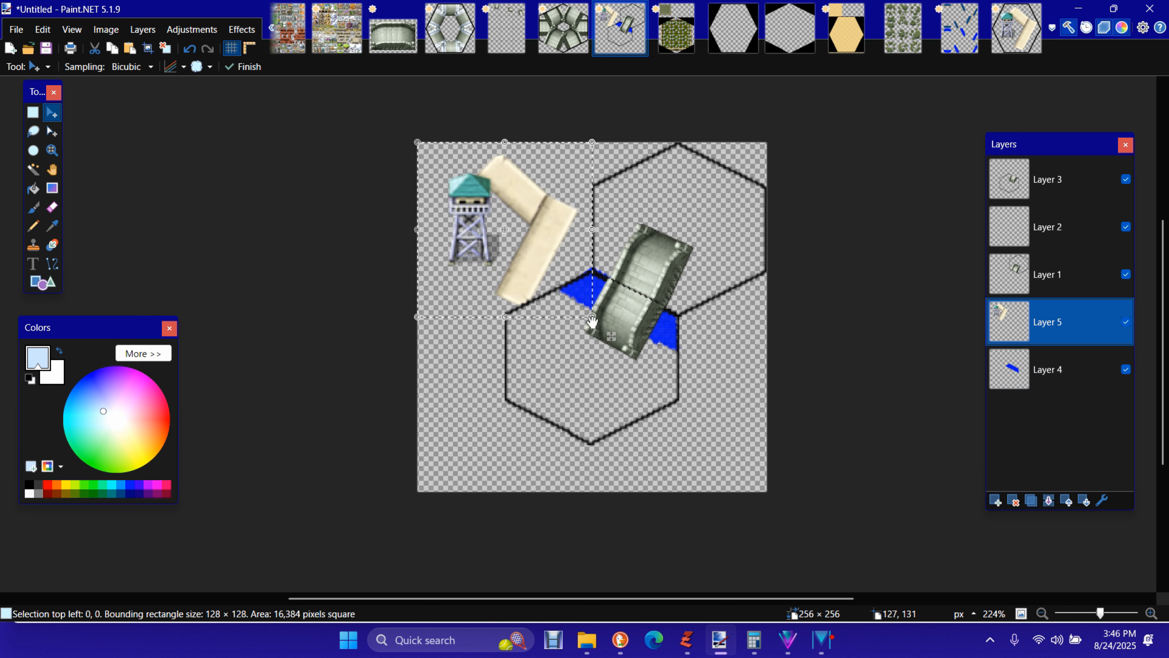
- Move the pasted watchtower and airstrip artwork into the upper hexagon, with its selection's top-left corner at about 131, -3
key("Down")
key("Down")
key("Down")
key("Down")
key("Up")
key("Up")
key("Up")
key("Up")
key("Up")
key("Up")
key("Up")
key("Up")
key("Up")
key("Up")
key("Up")
key("Up")
key("Up")
key("Up")
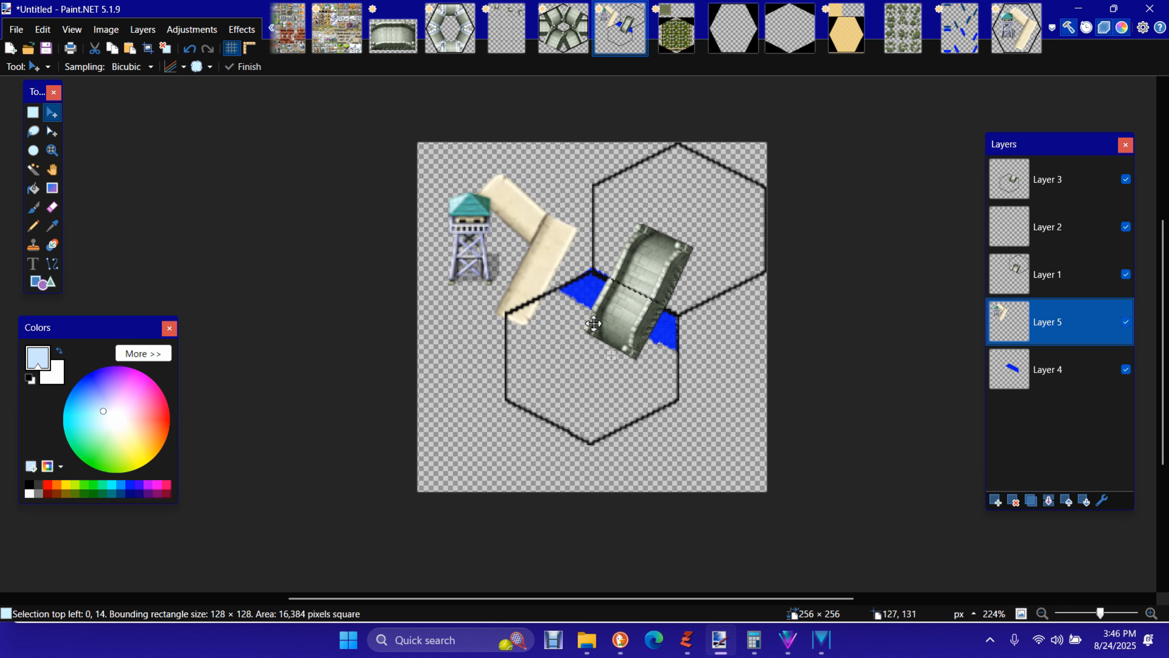
left_click_drag(611, 338, 789, 332)
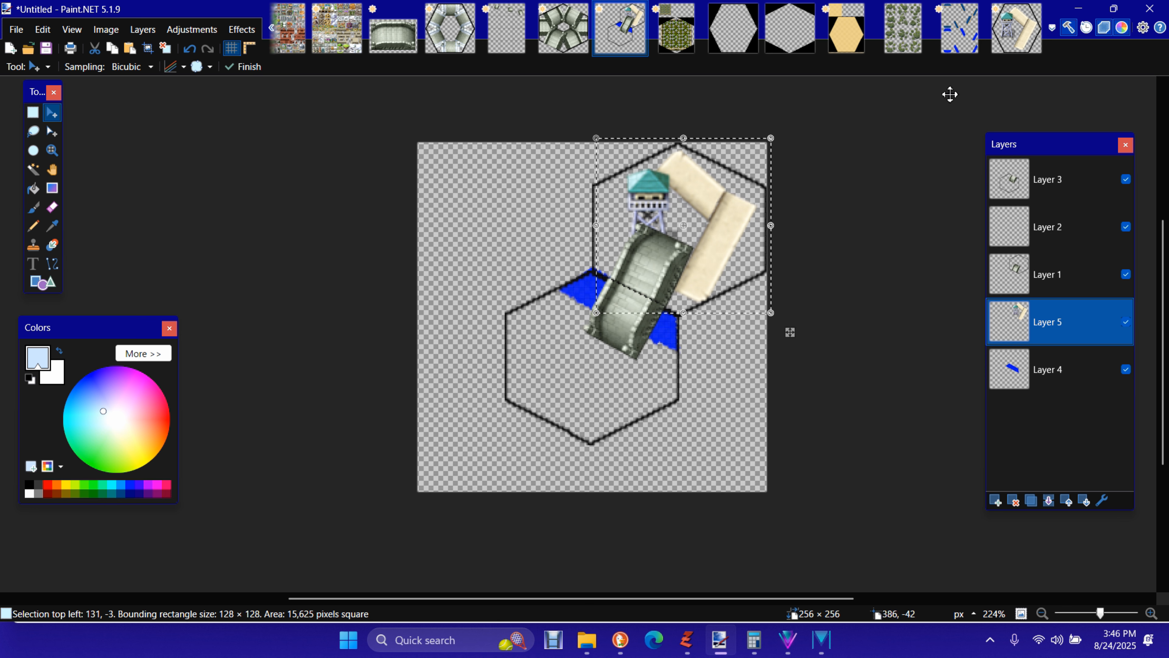
- Hide Layer 4 and Layer 3, and toggle Layer 1 off and back on to show the airstrip with only the upper hexagon's bridge half
left_click(1126, 369)
left_click(1125, 275)
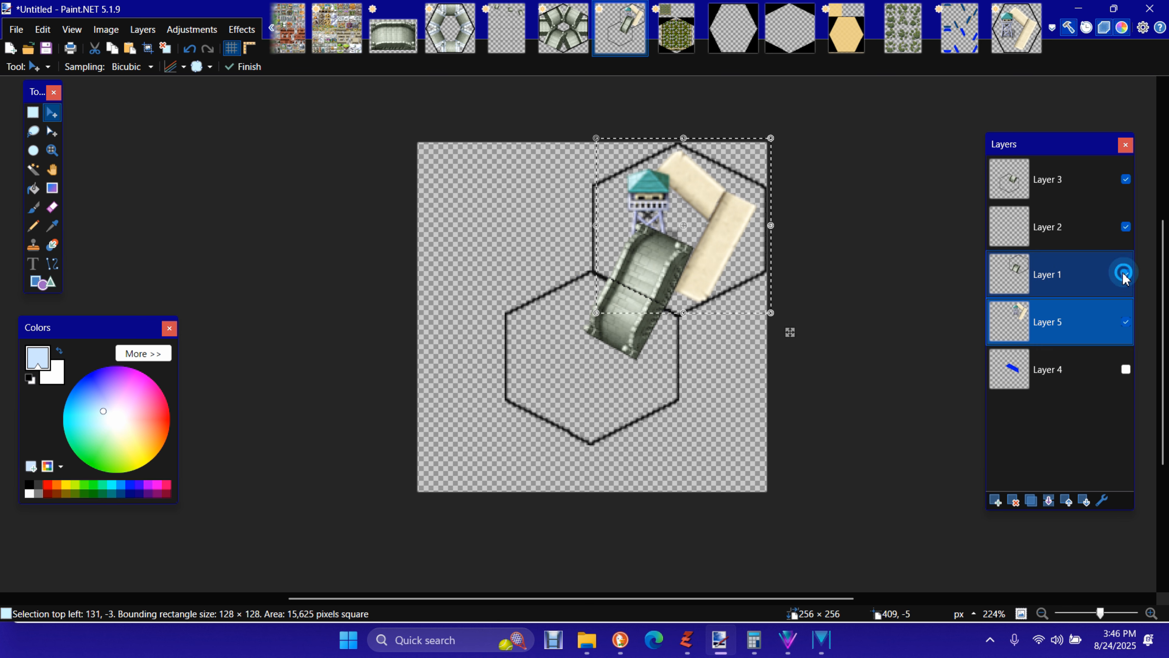
left_click(1126, 179)
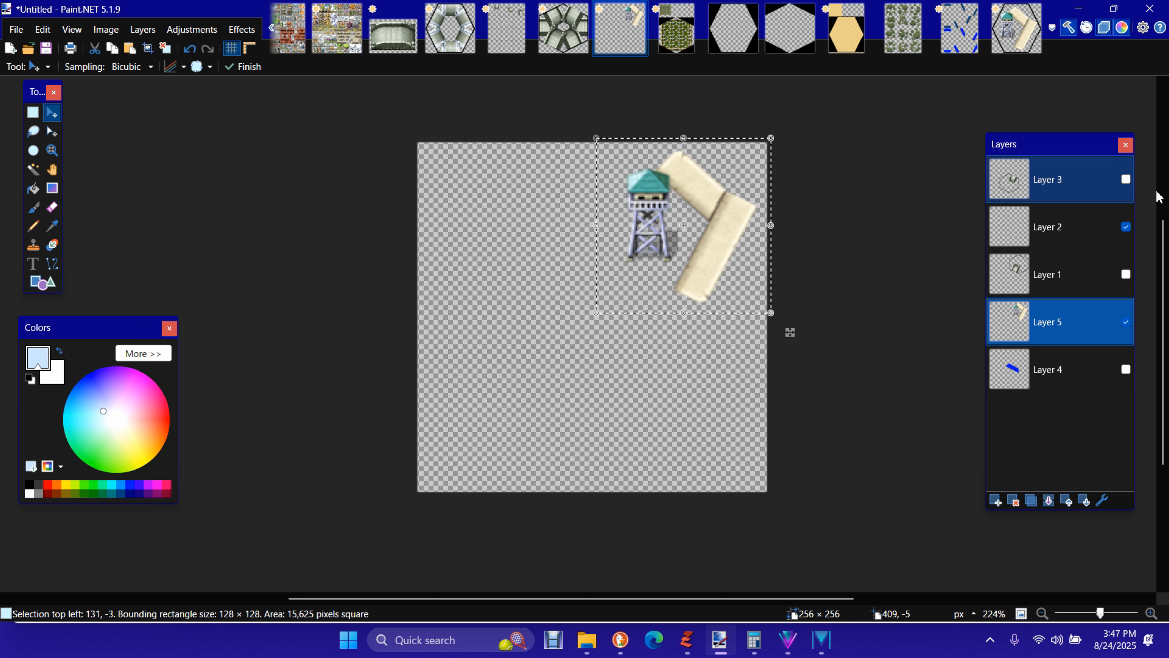
left_click(1125, 179)
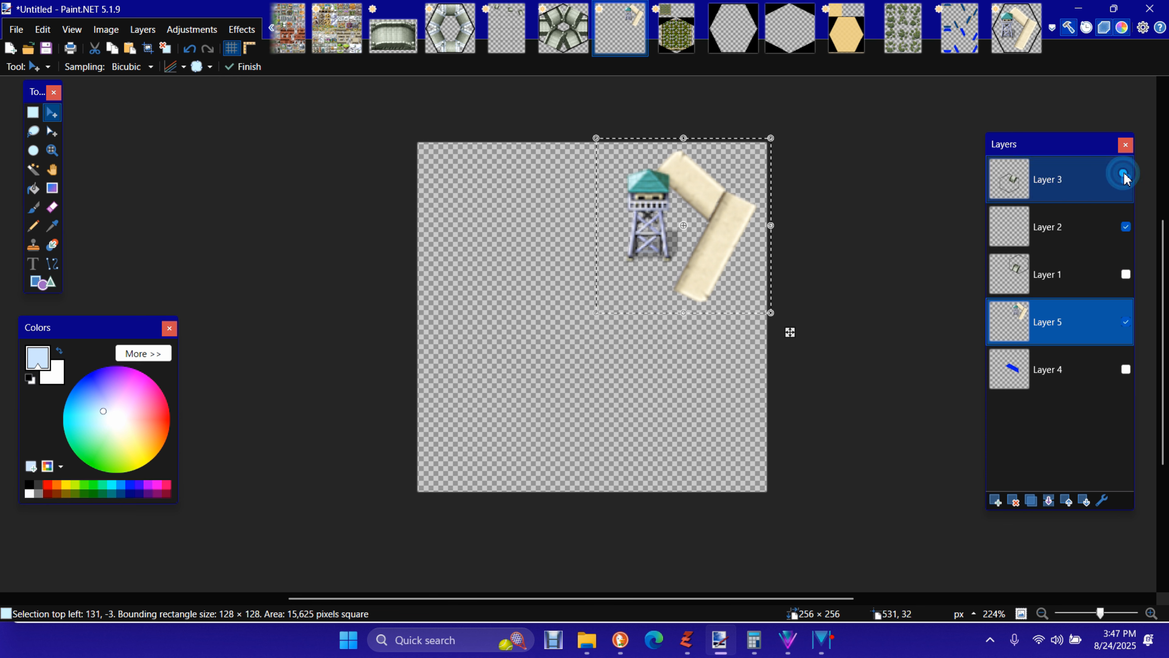
left_click(1125, 179)
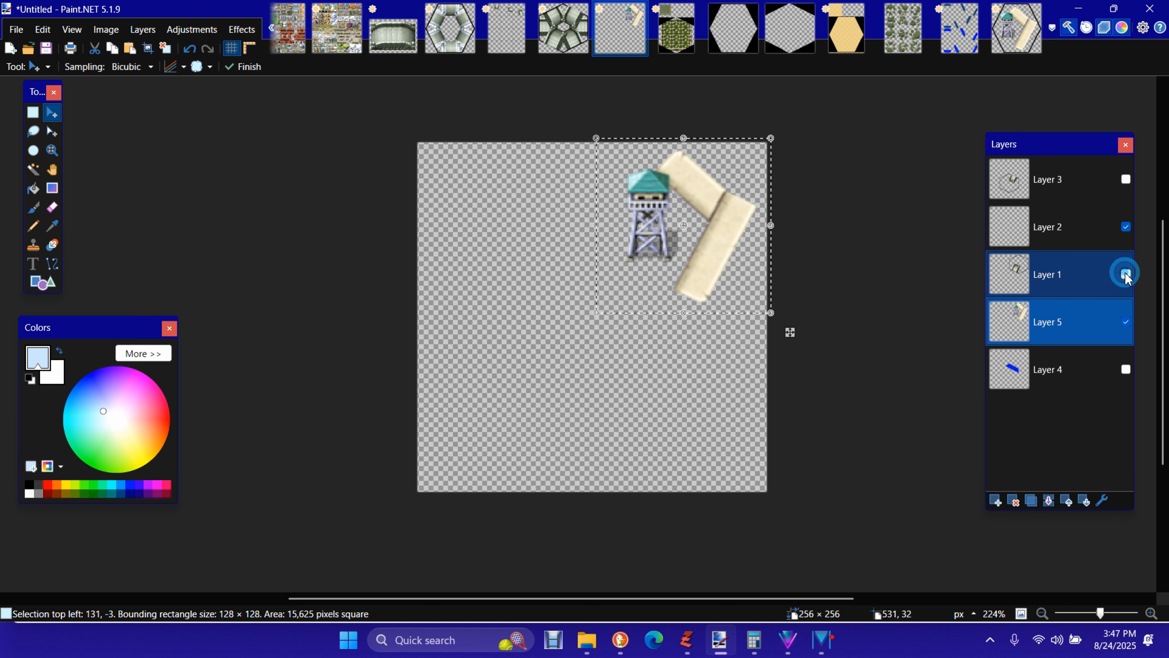
left_click(1124, 273)
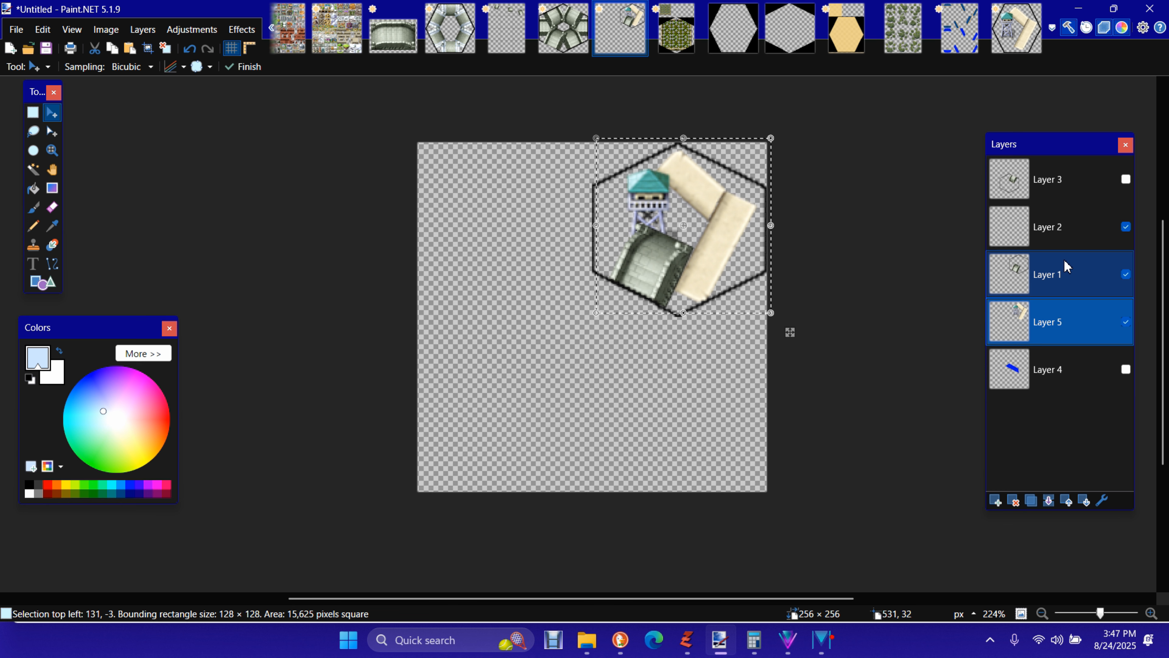
left_click(1067, 266, "ctrl")
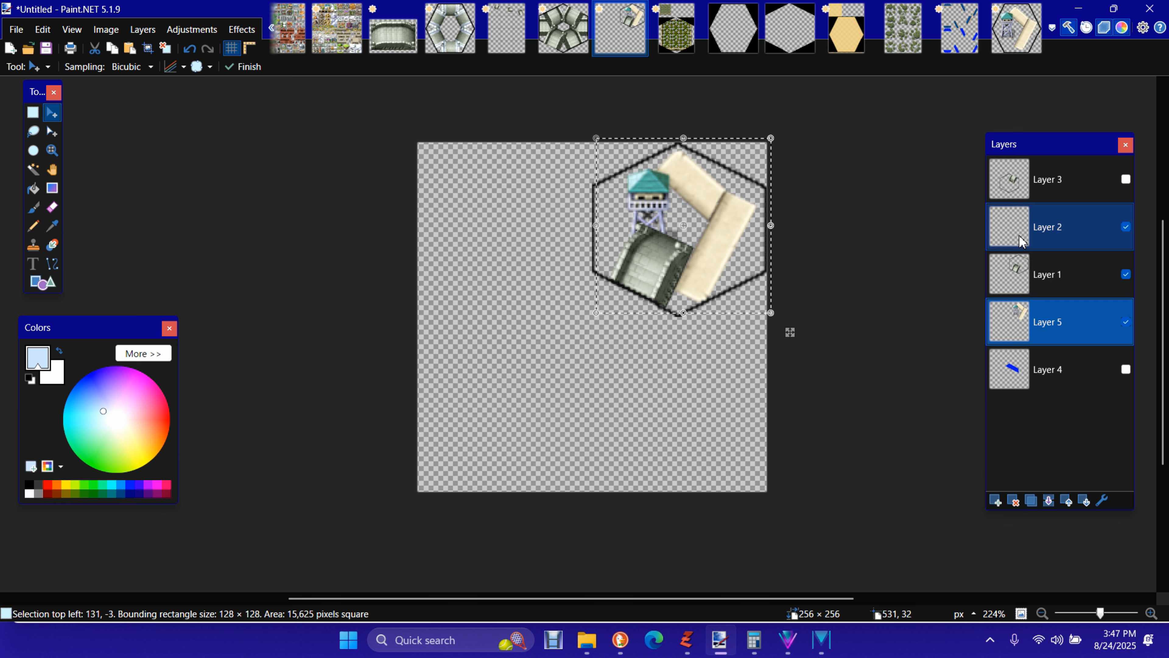